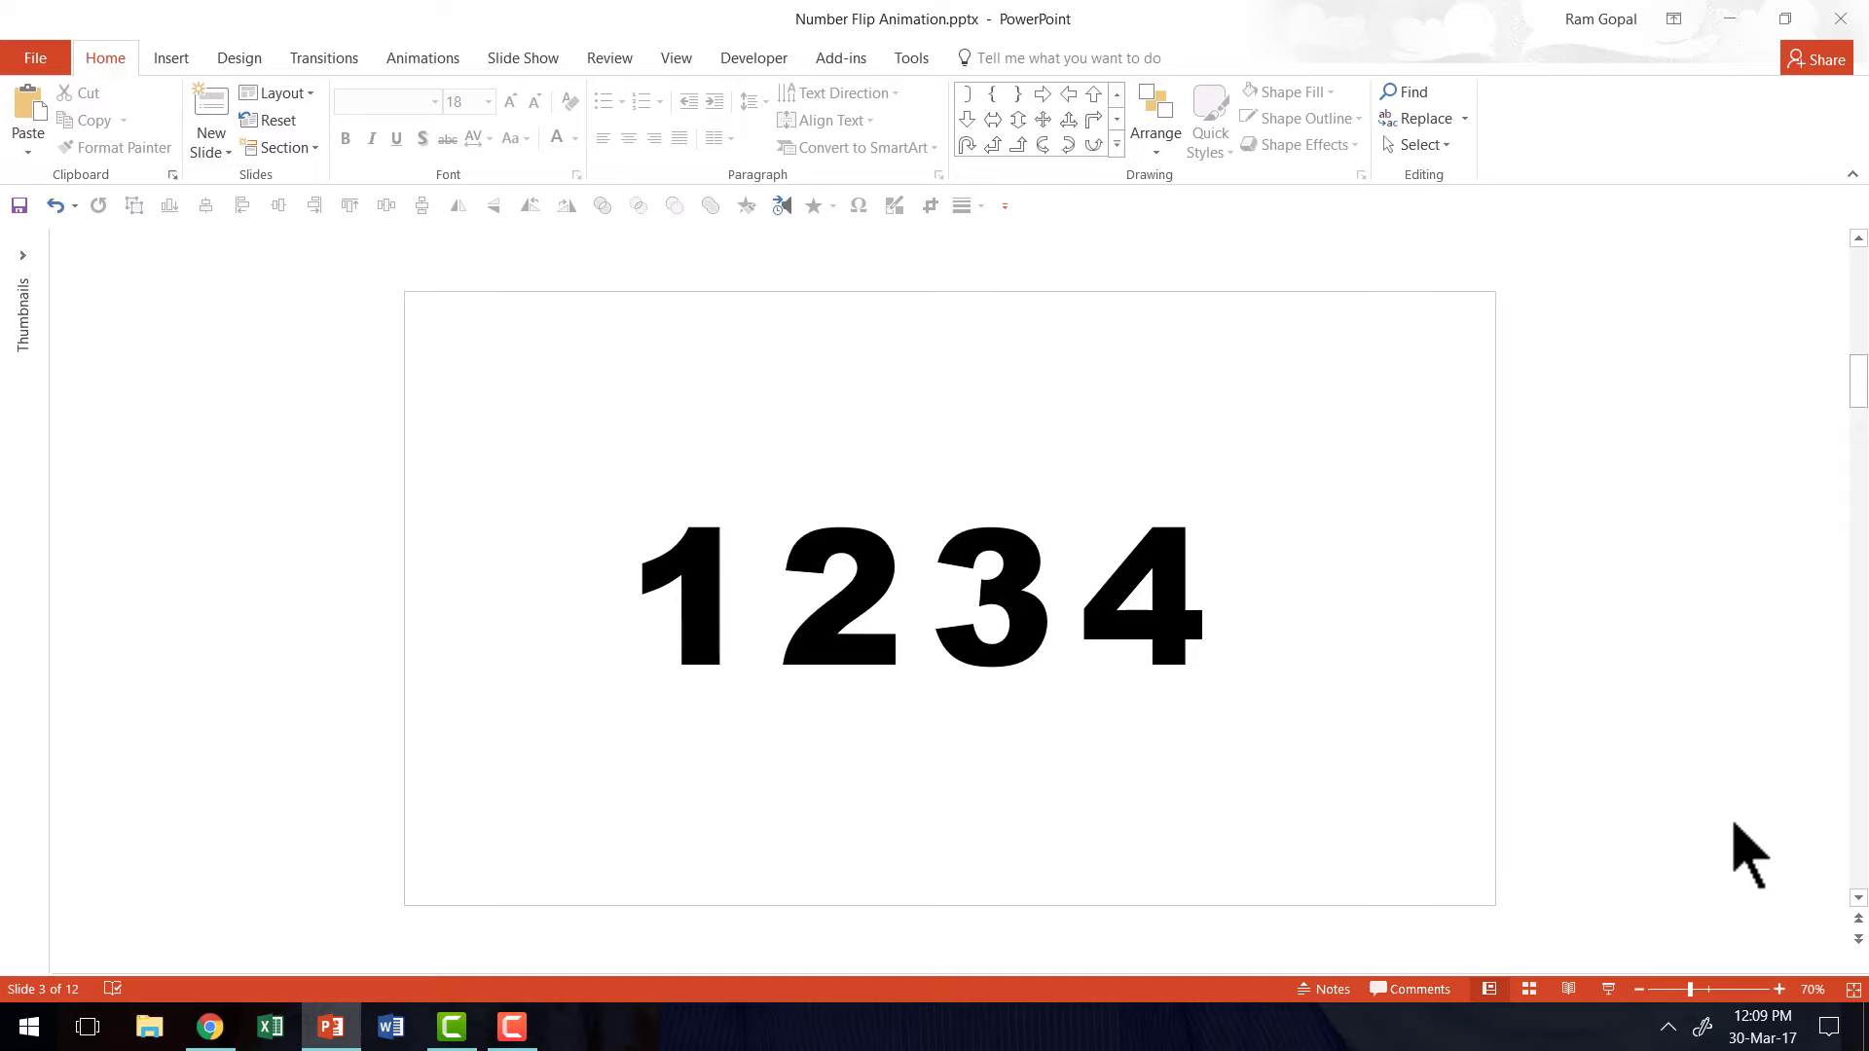
Inspect the font of the digit 1 in its text box.
click(655, 540)
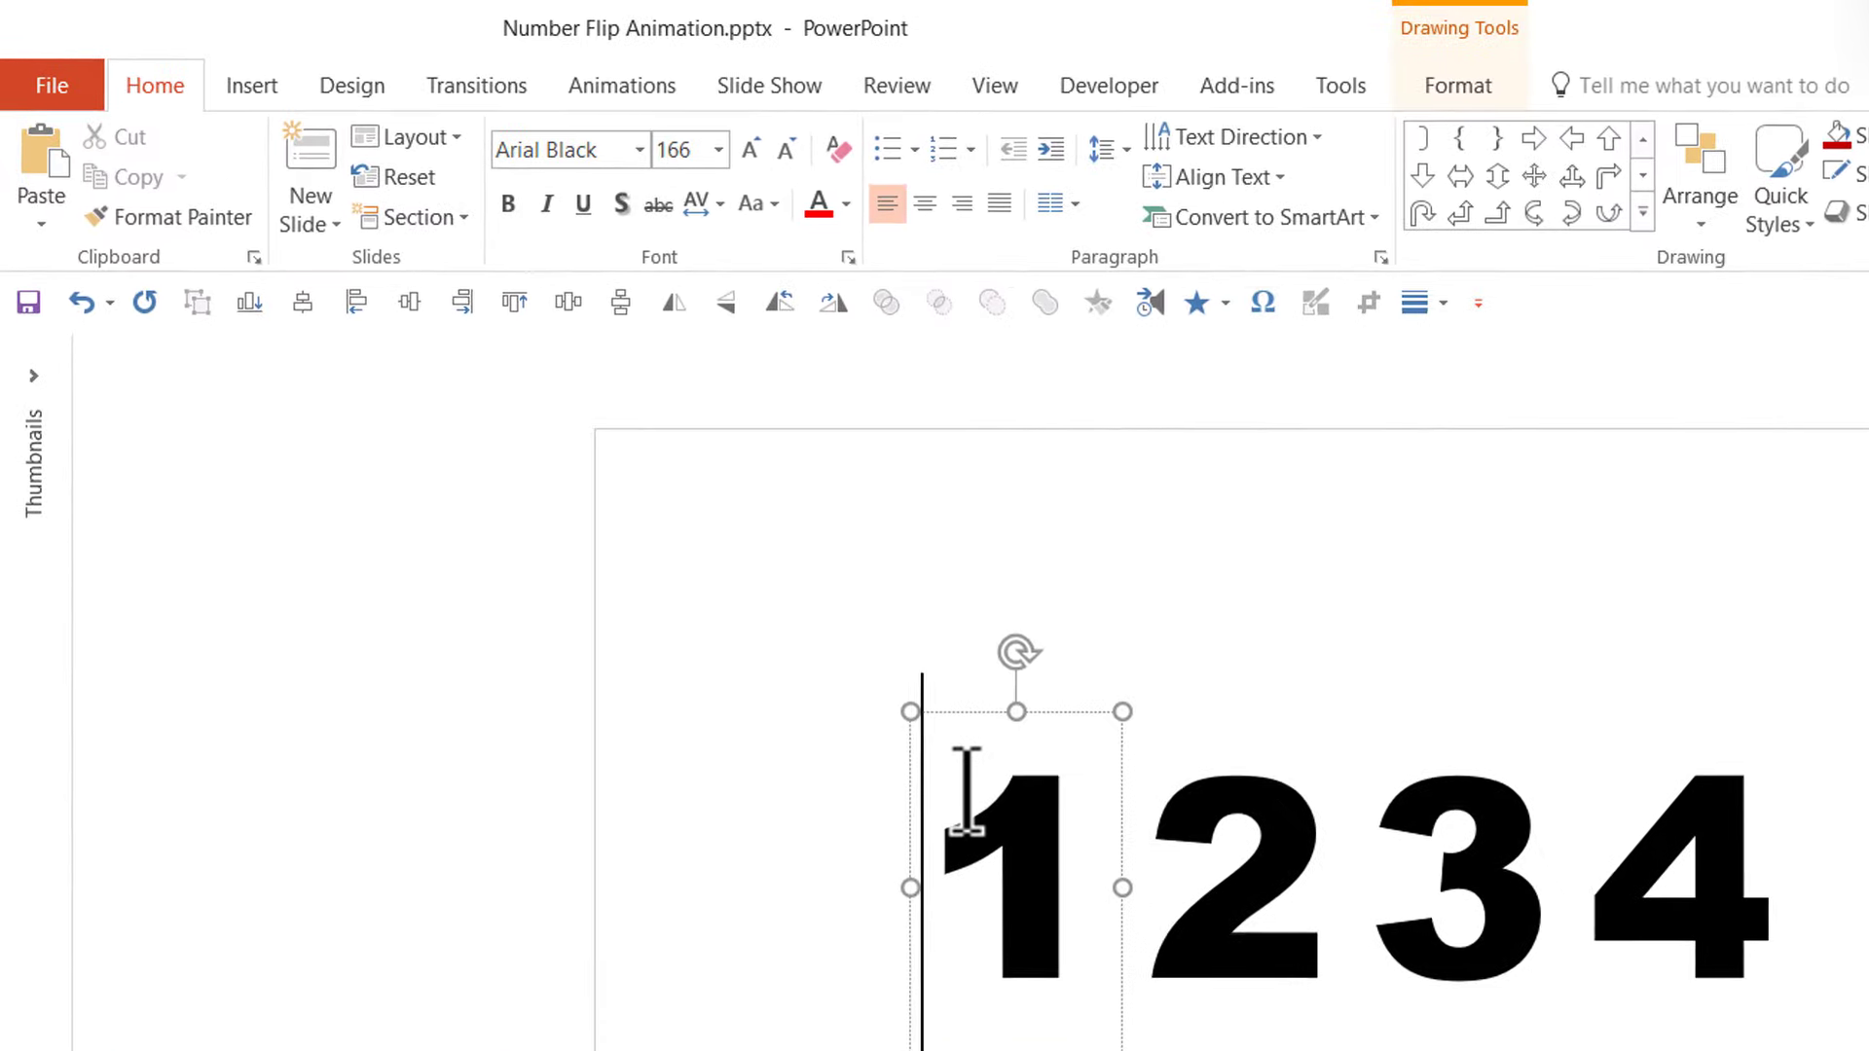
double_click(714, 546)
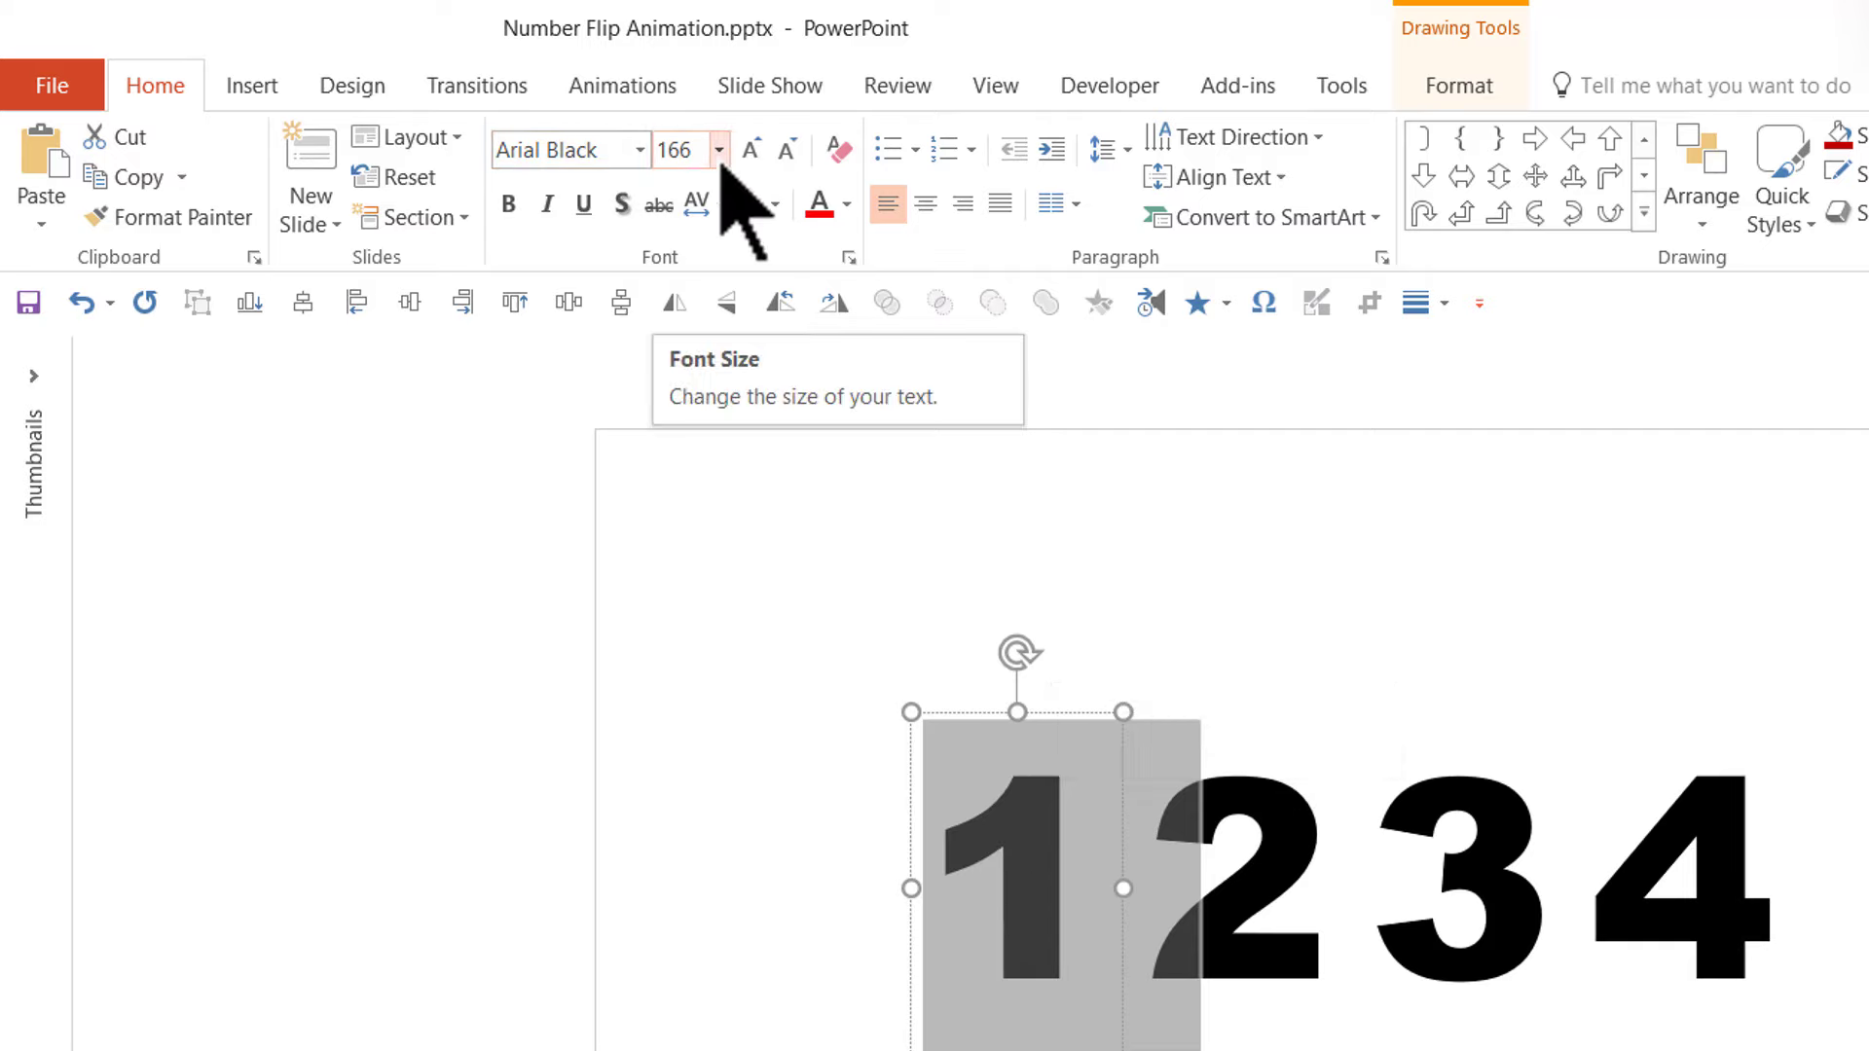
key(Escape)
key(Escape)
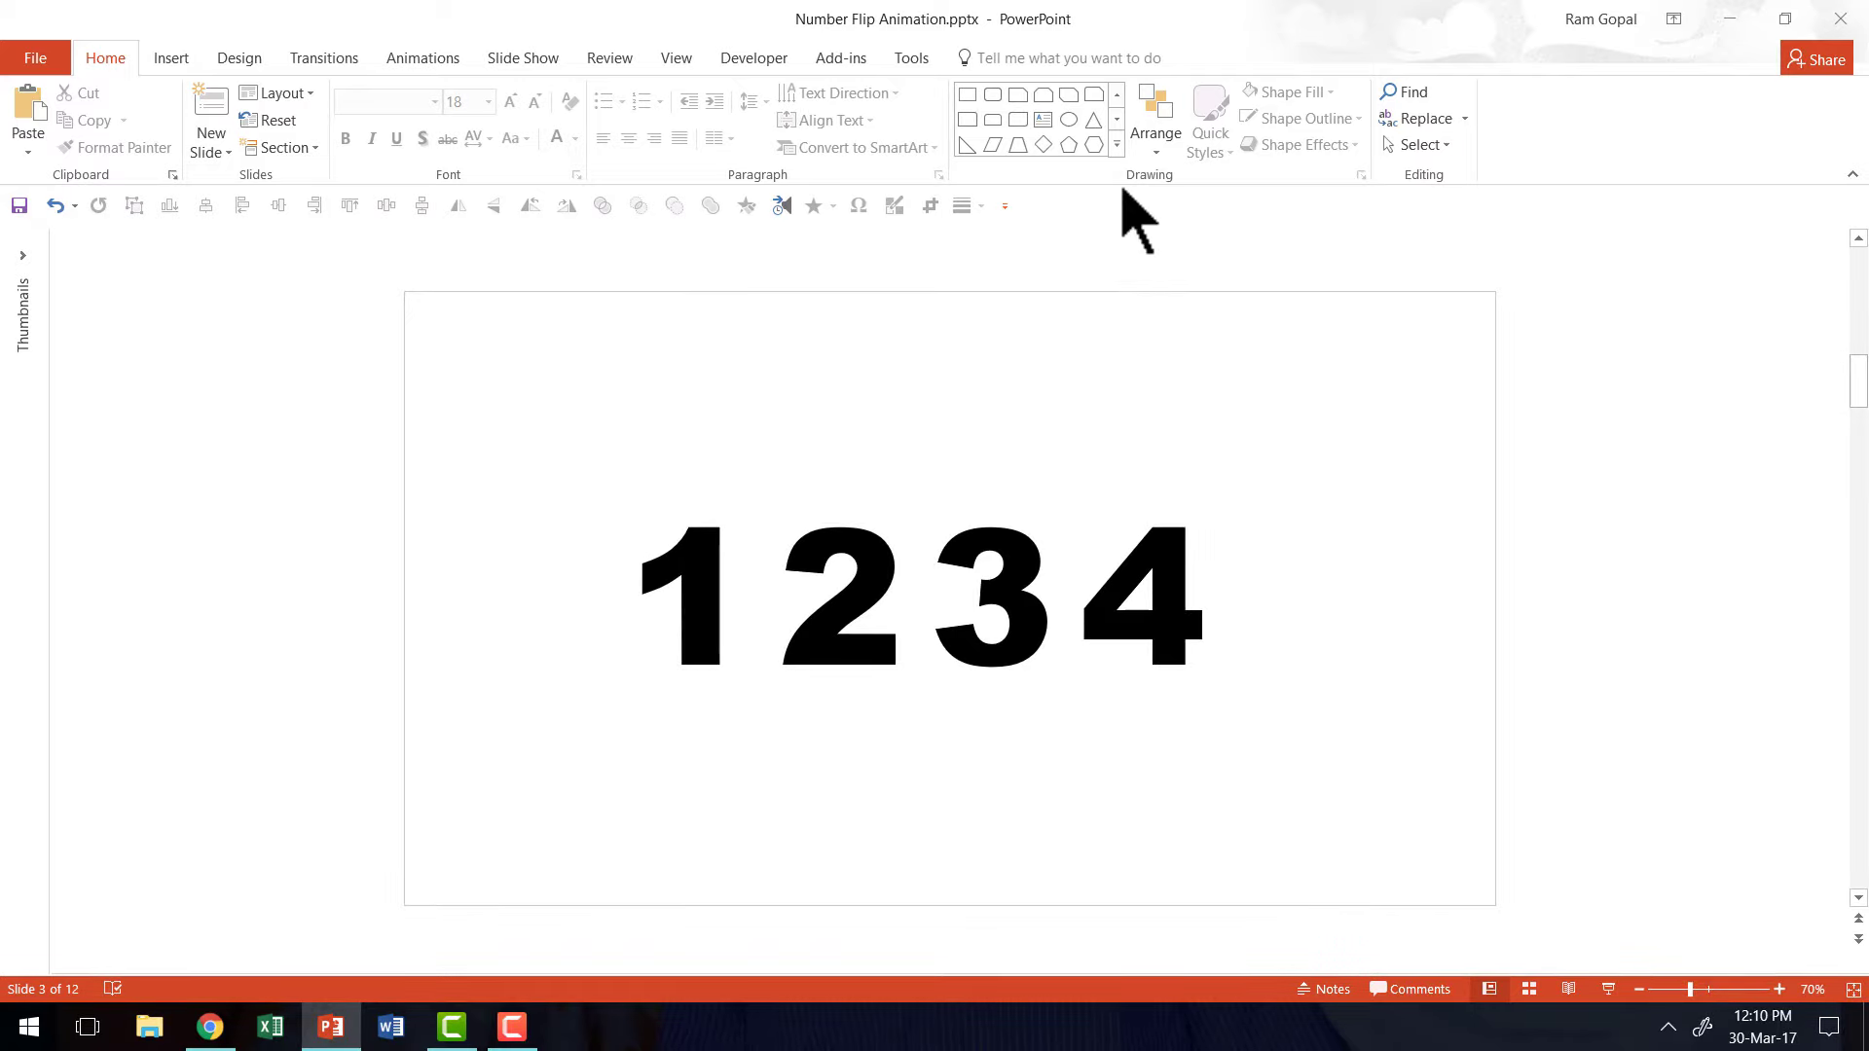
Draw a horizontal line across the digits 1234.
click(1118, 146)
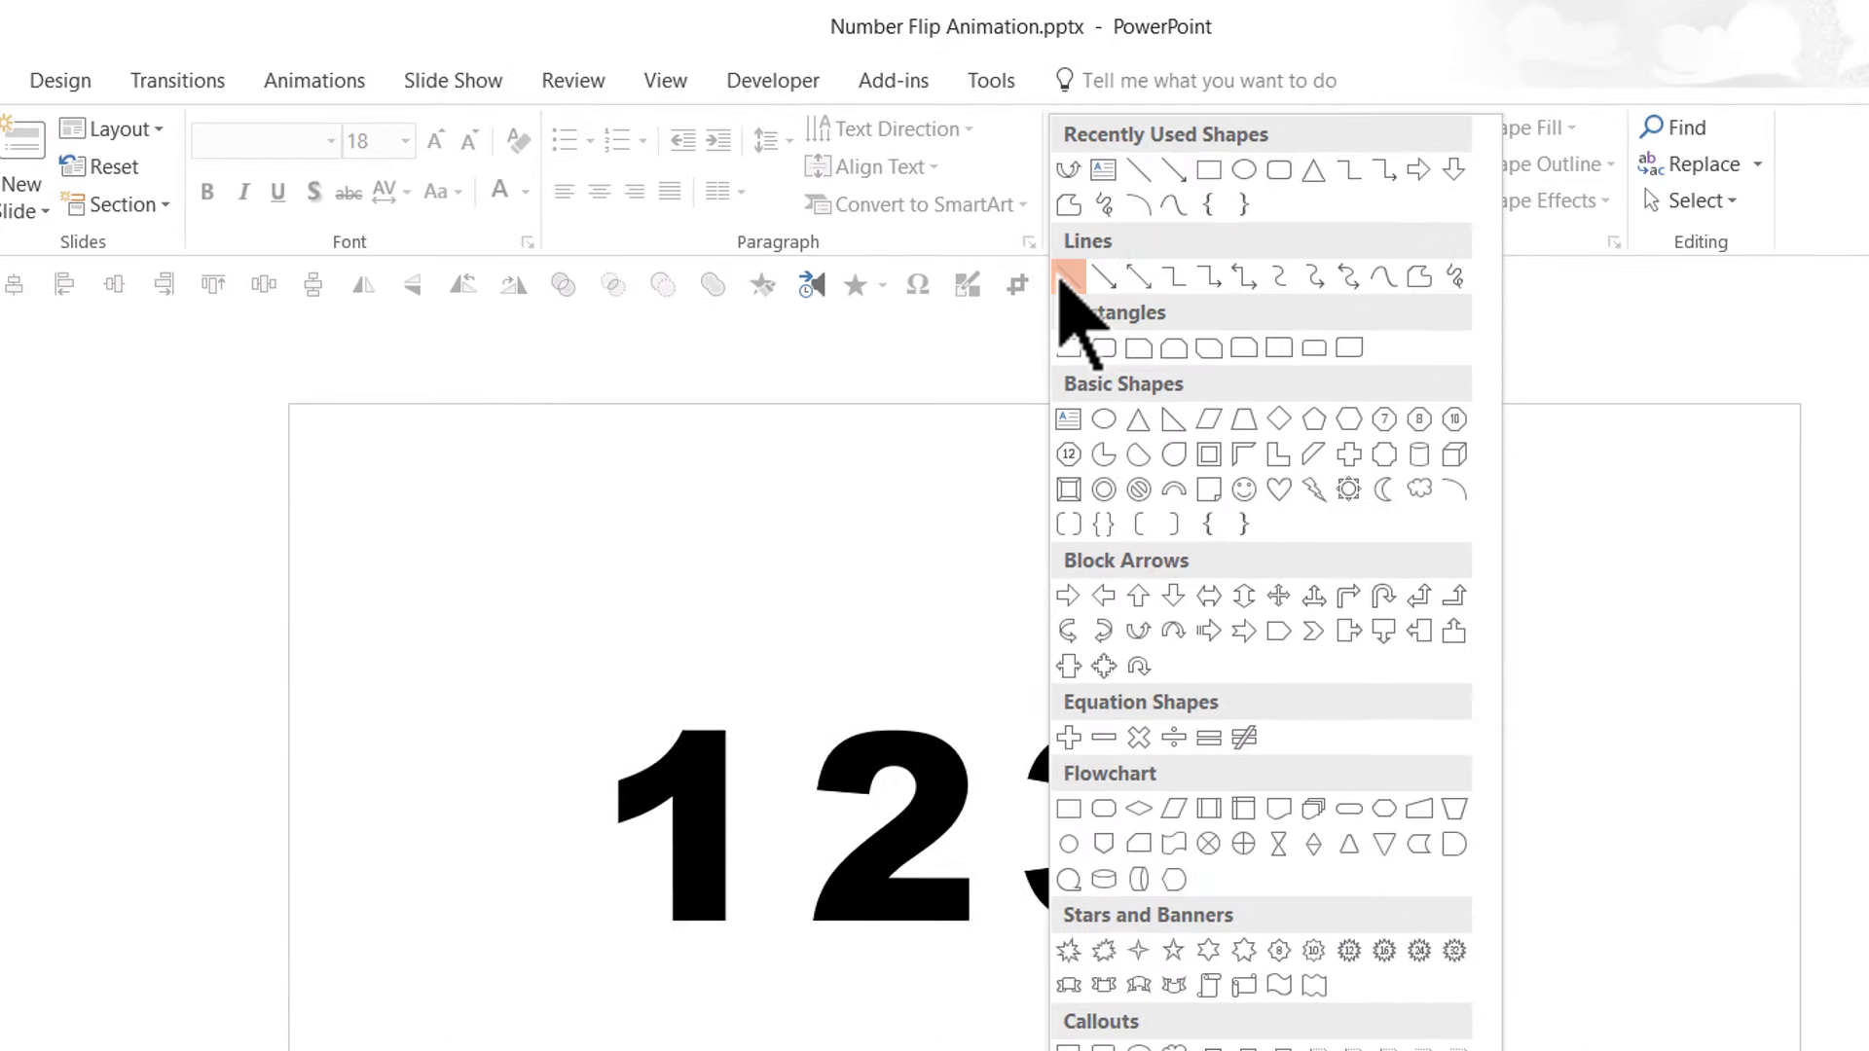
click(1067, 278)
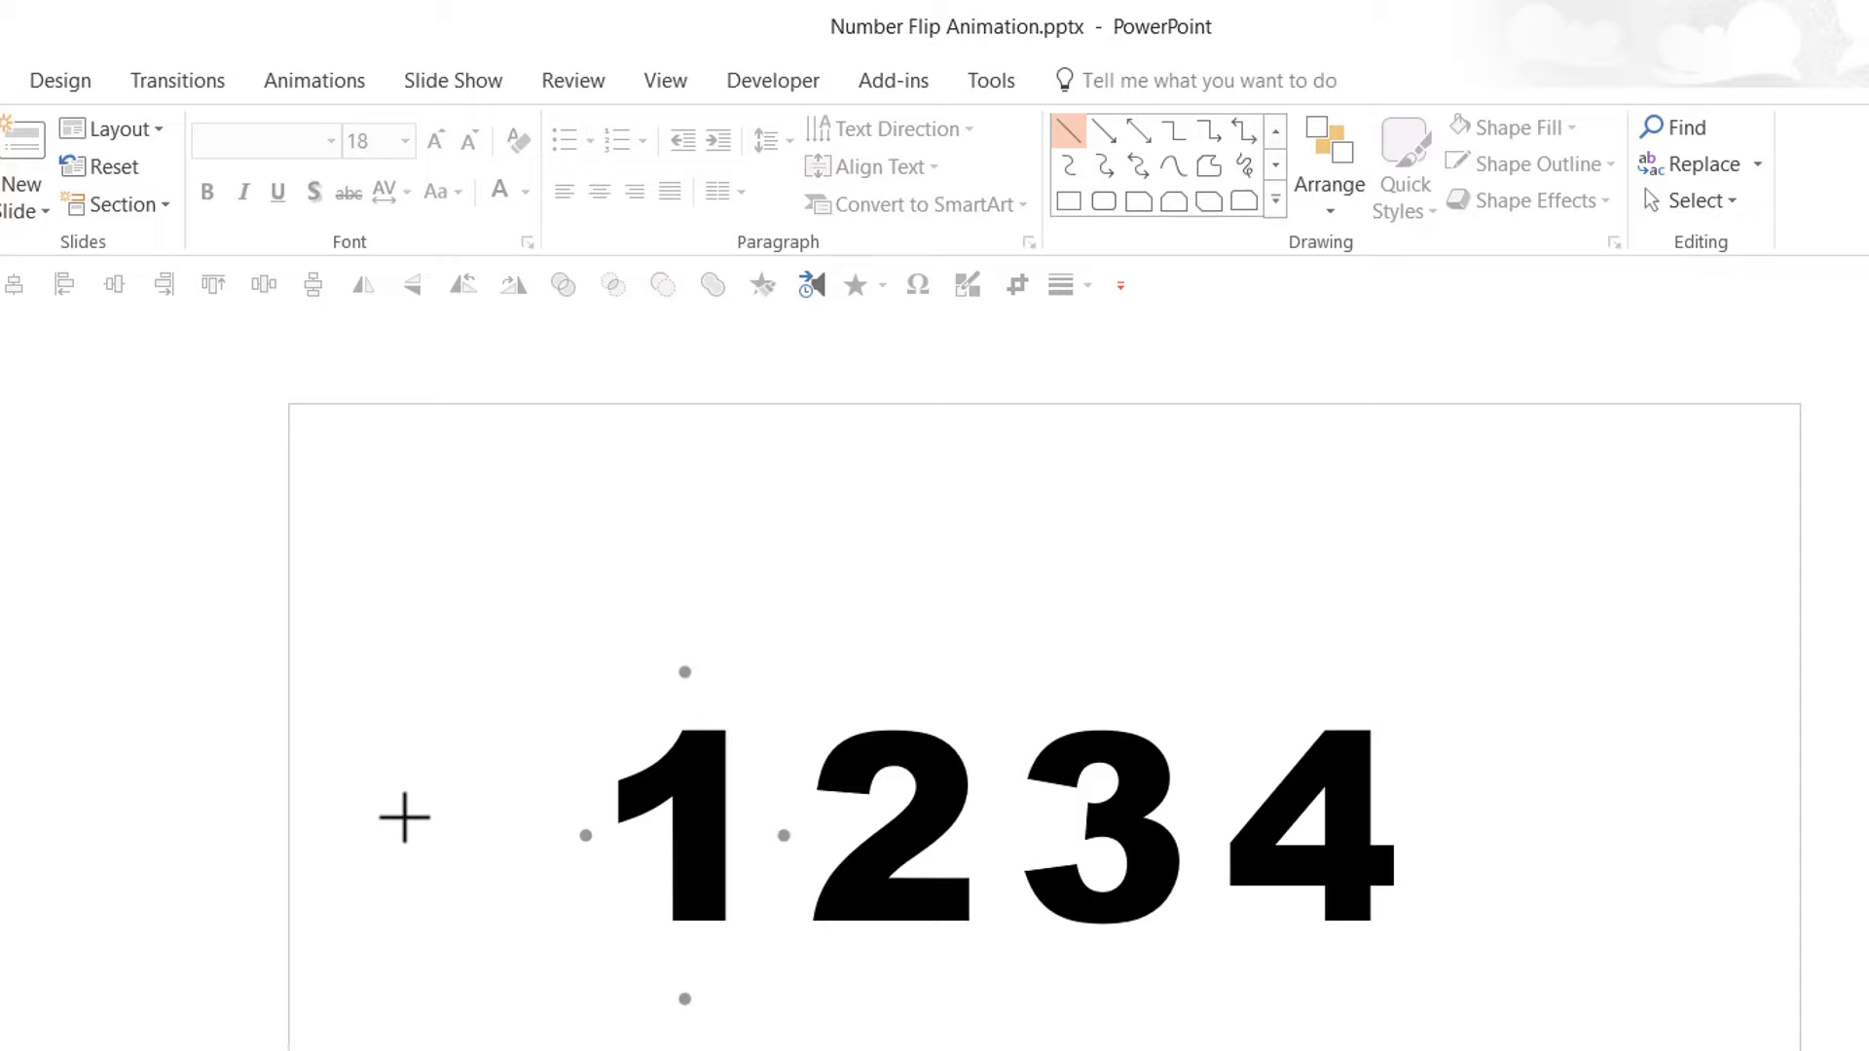
drag(396, 833, 1830, 873)
drag(1685, 881, 1684, 881)
key(Escape)
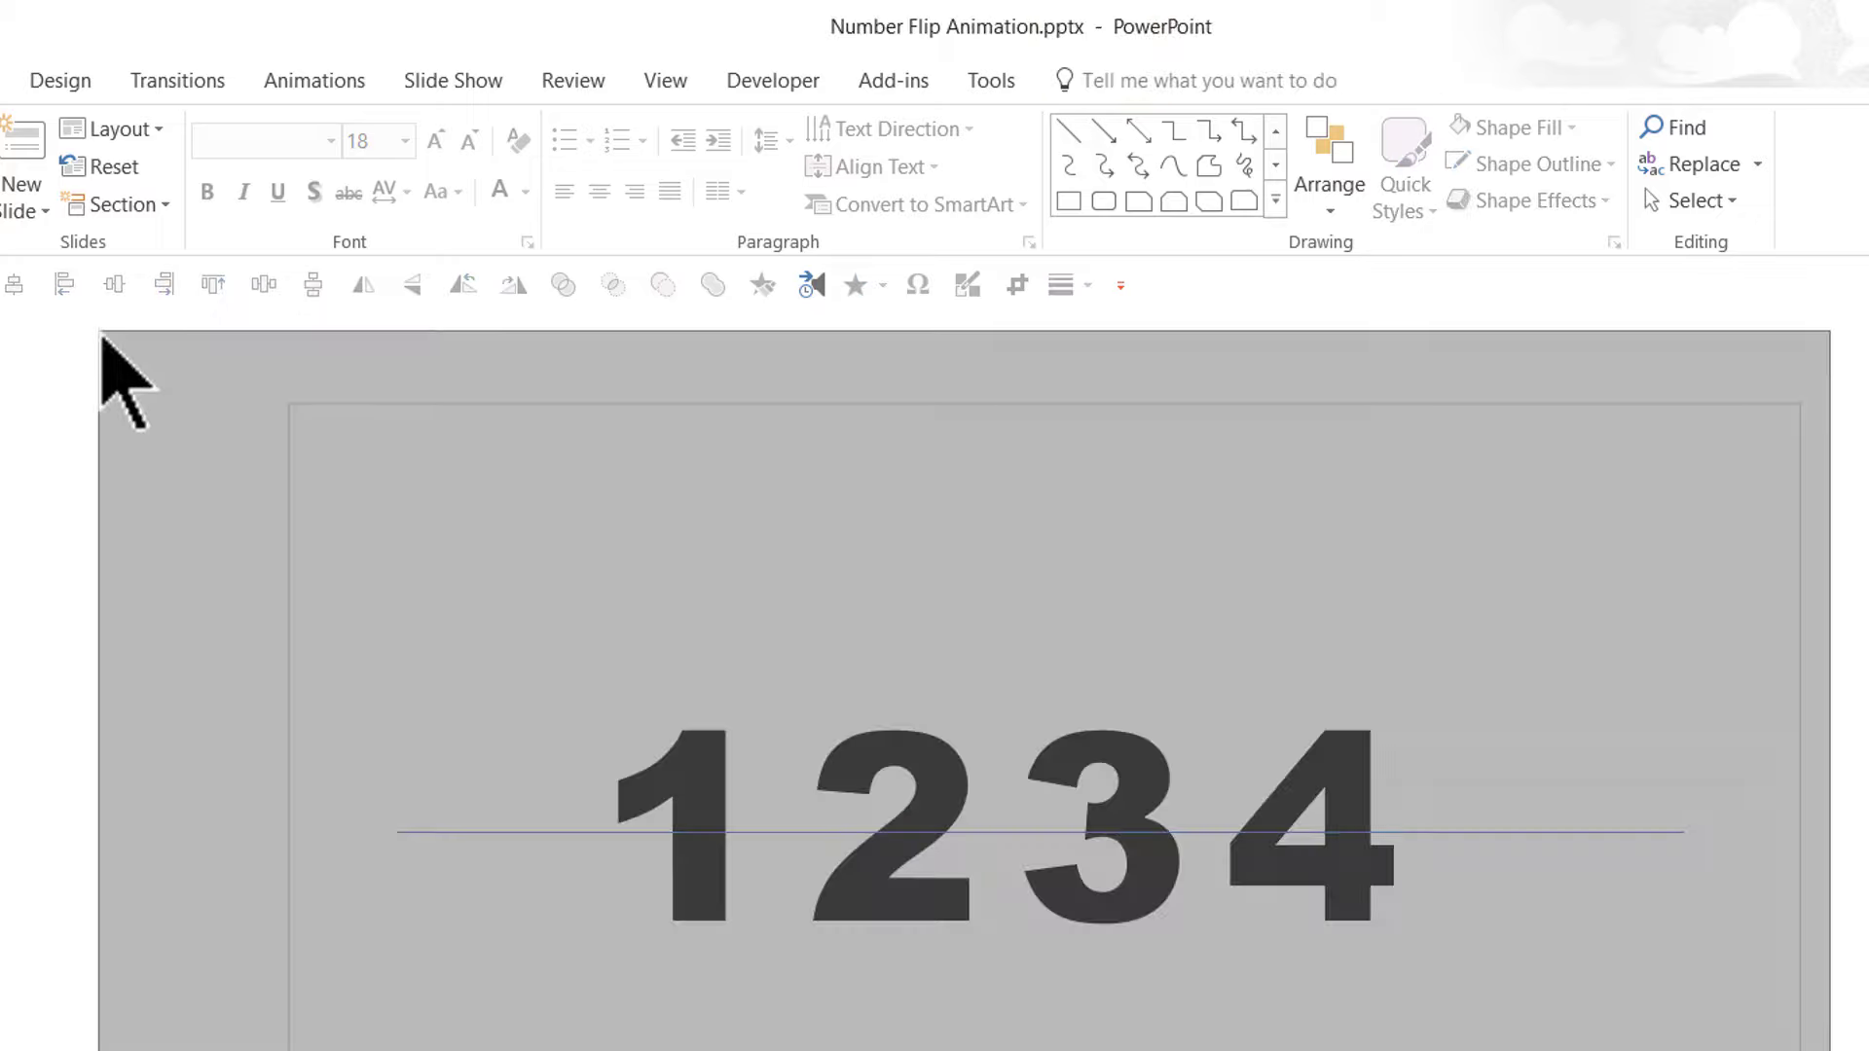
Align the four digits and the line on their middles.
drag(102, 335, 103, 336)
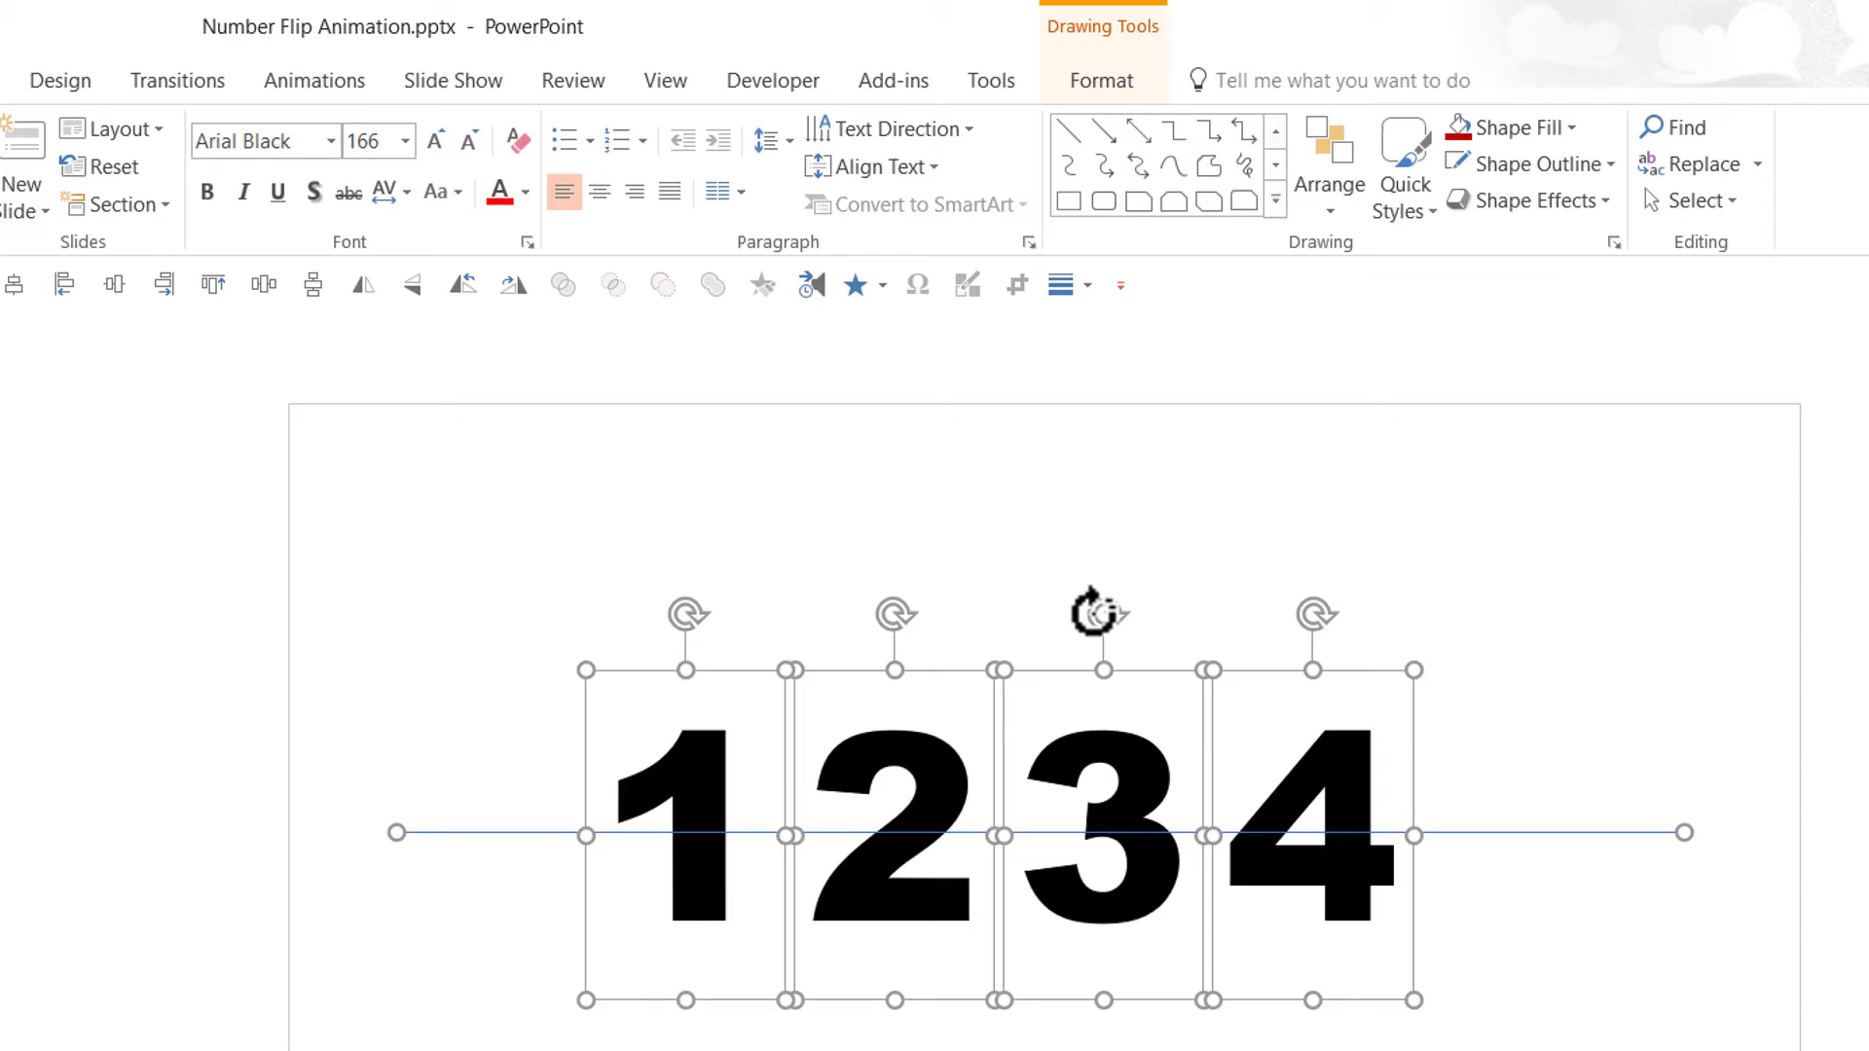
click(1345, 176)
mouse_move(1402, 646)
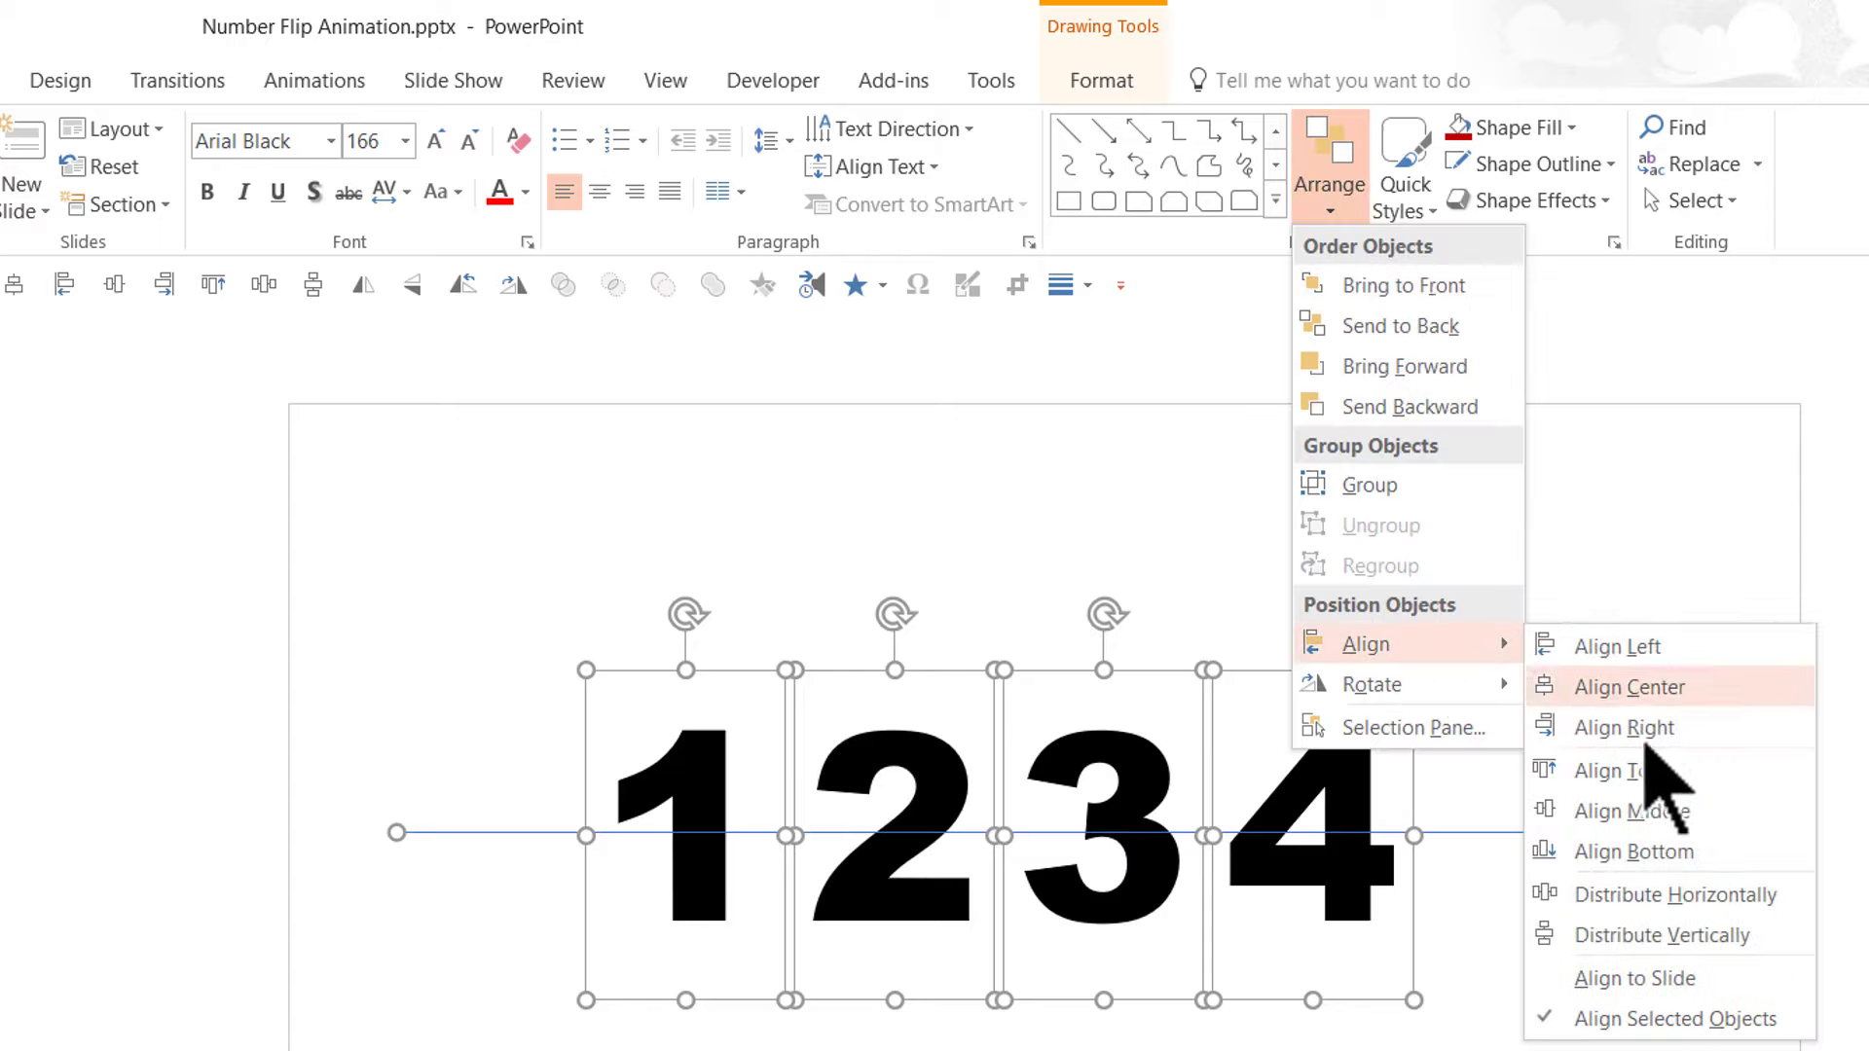
click(1636, 811)
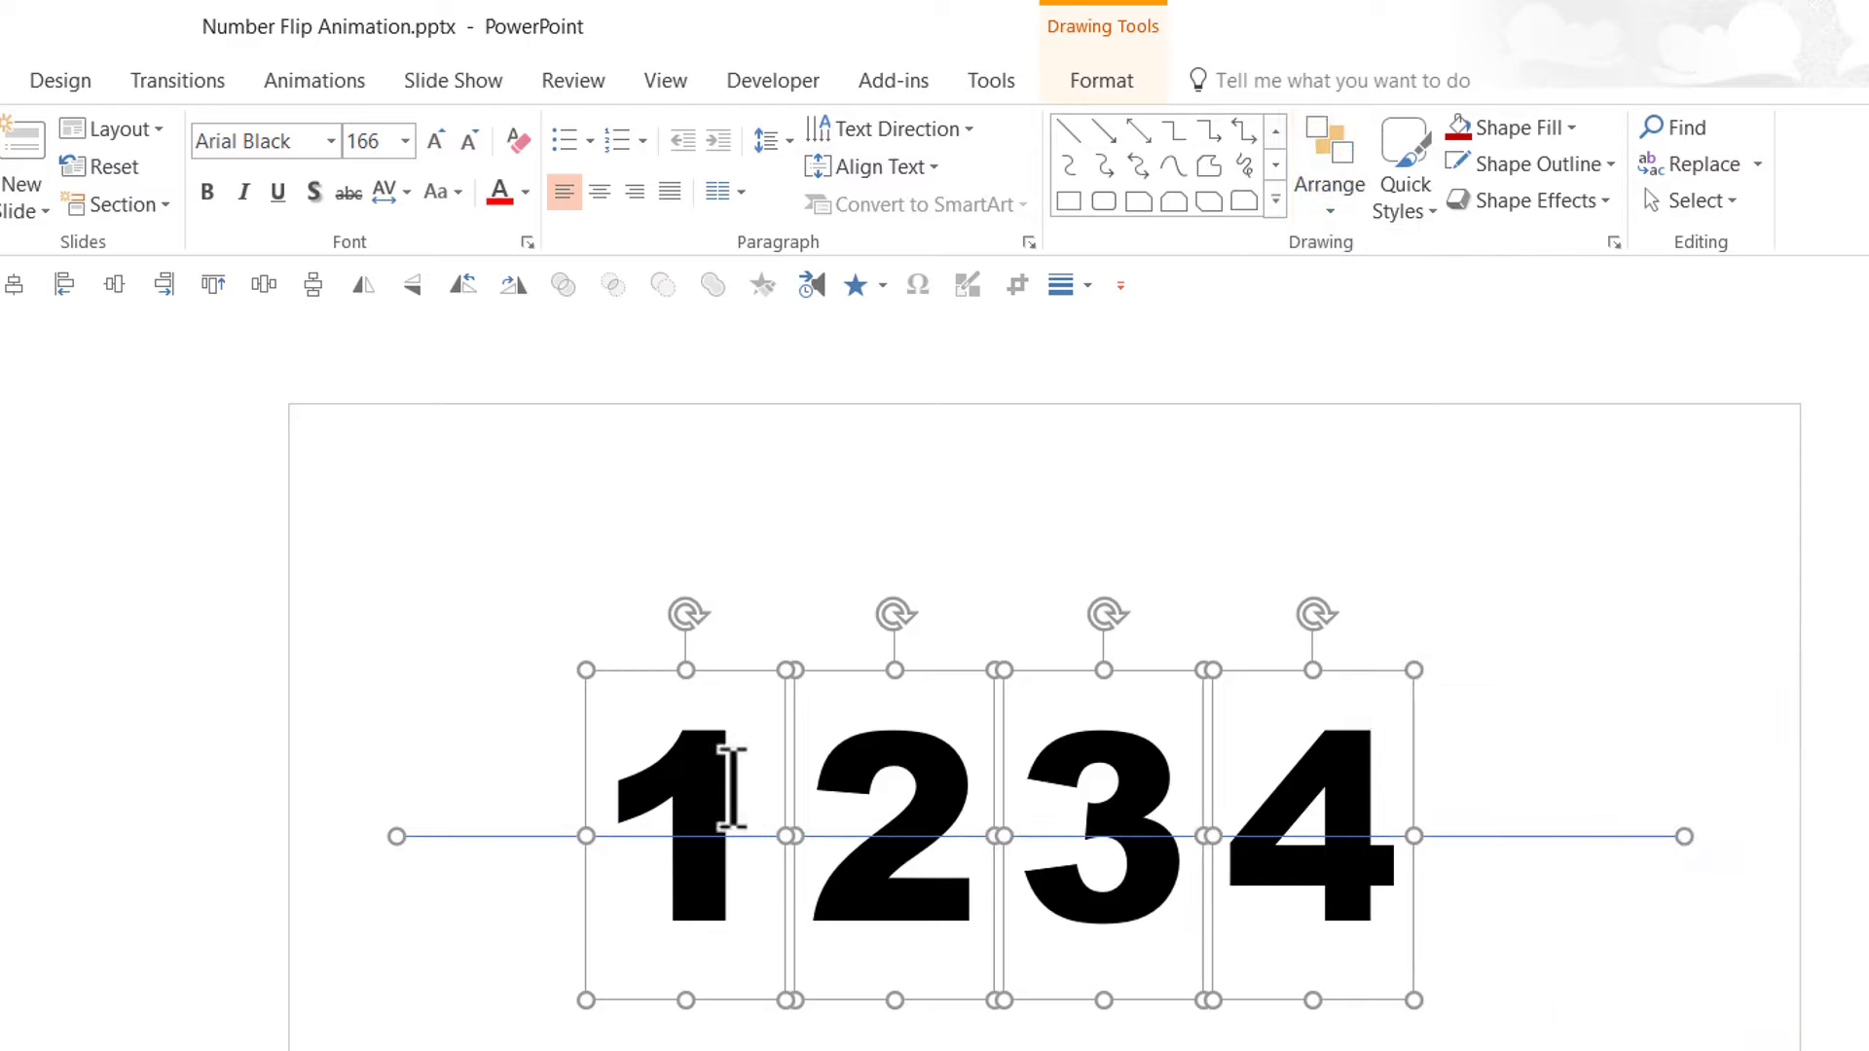
key(Escape)
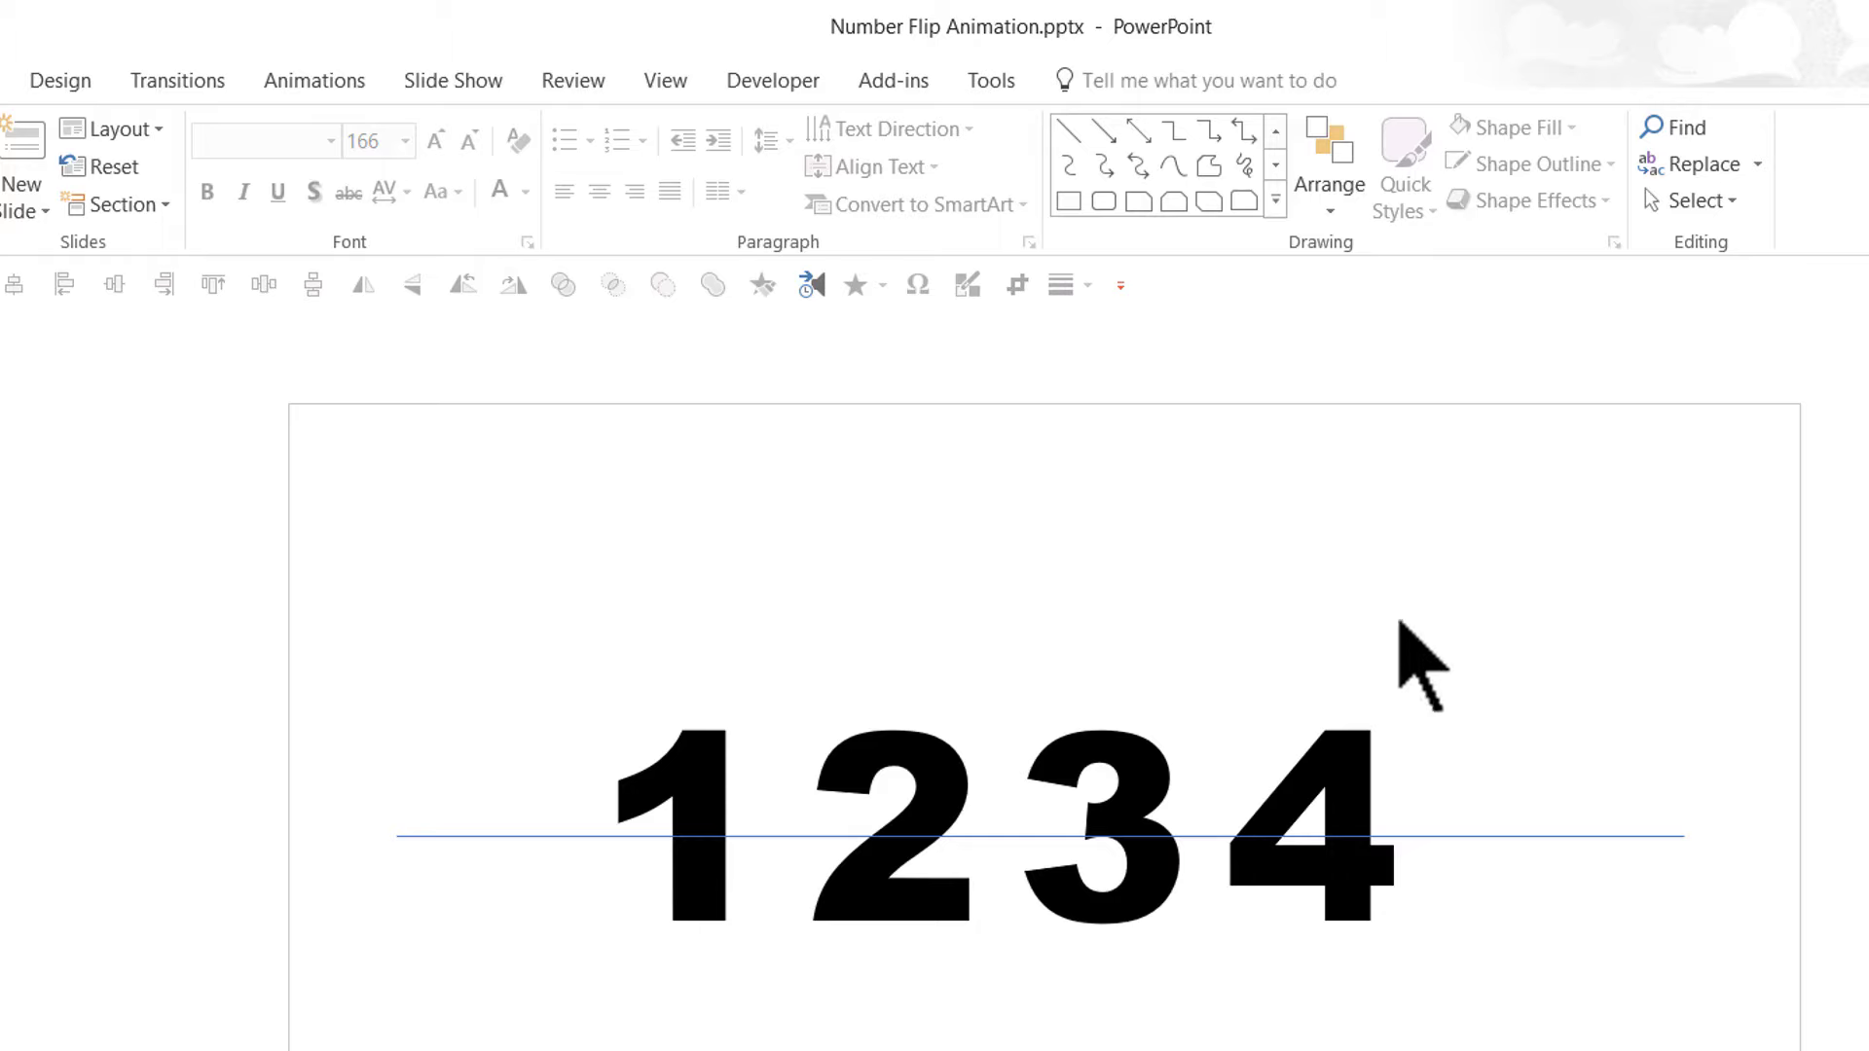
Draw a rectangle over the top half of 1234, then select it with the four digits.
click(1275, 201)
click(1069, 348)
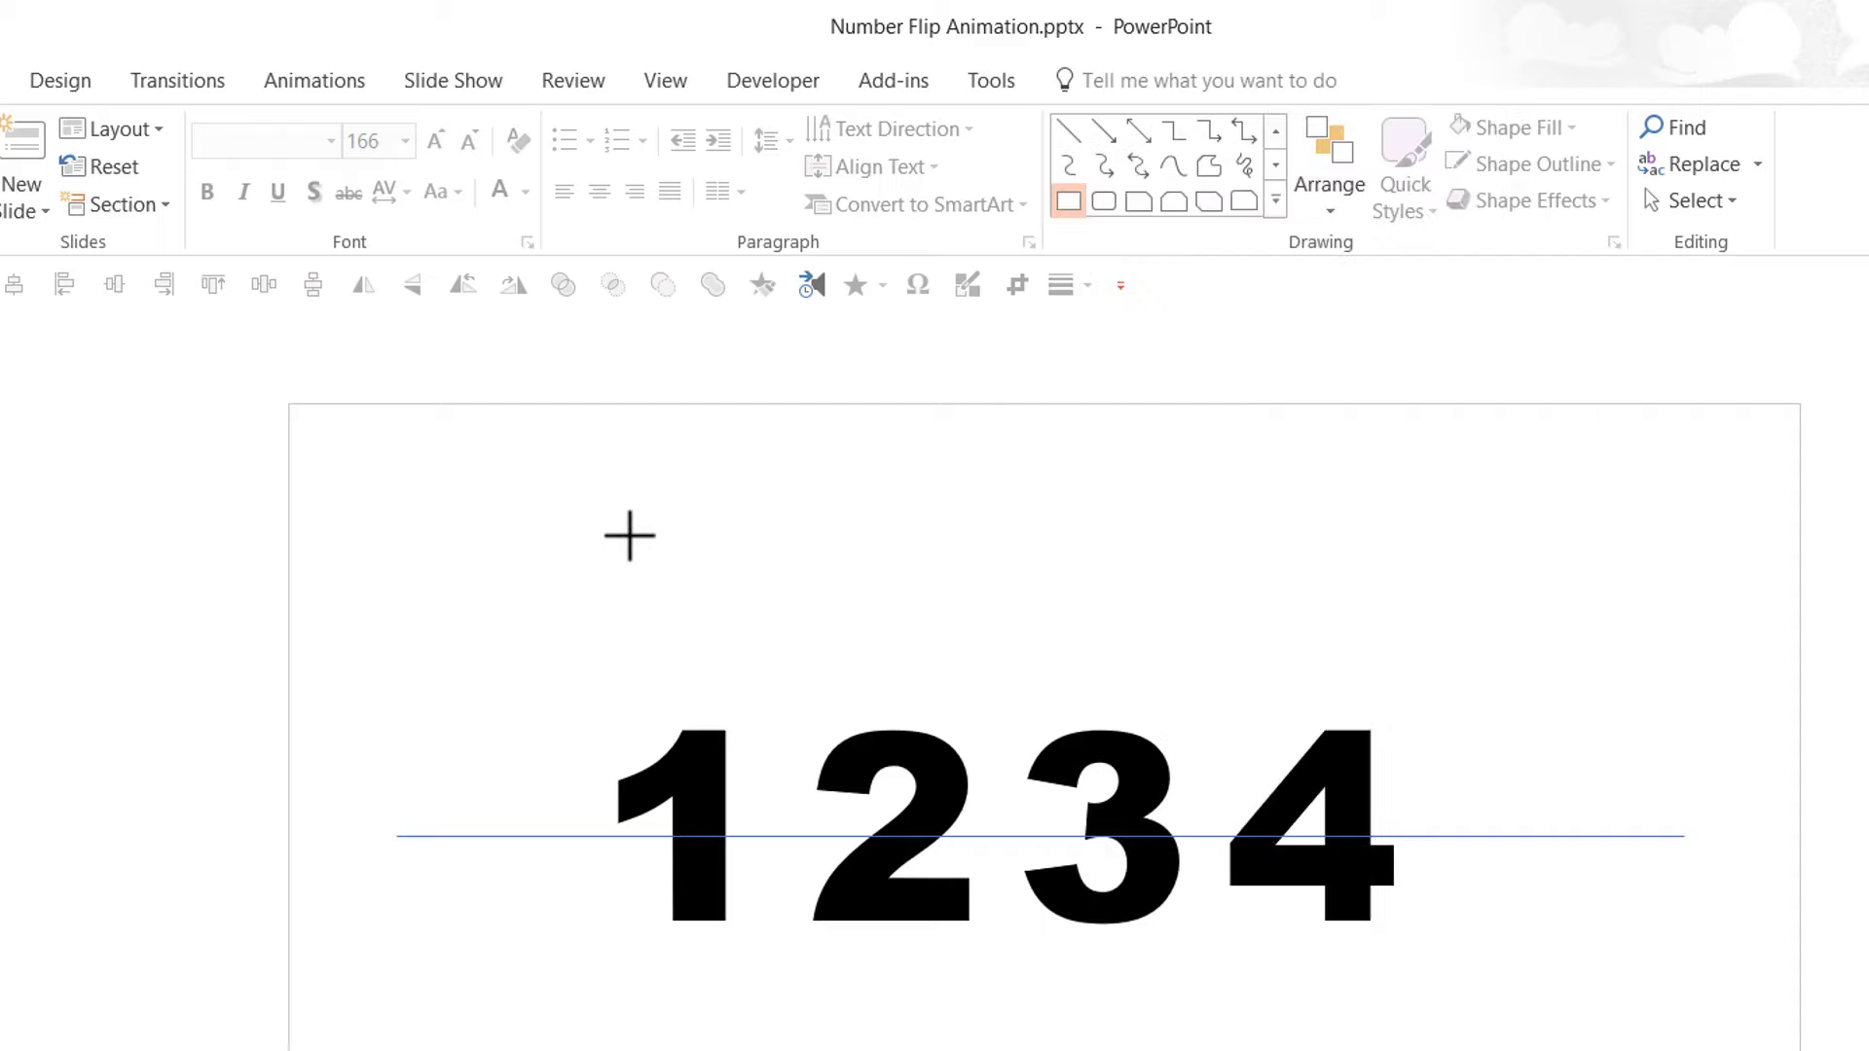
mouse_move(580, 693)
mouse_down()
mouse_move(934, 810)
mouse_move(1097, 835)
mouse_move(1516, 837)
mouse_up()
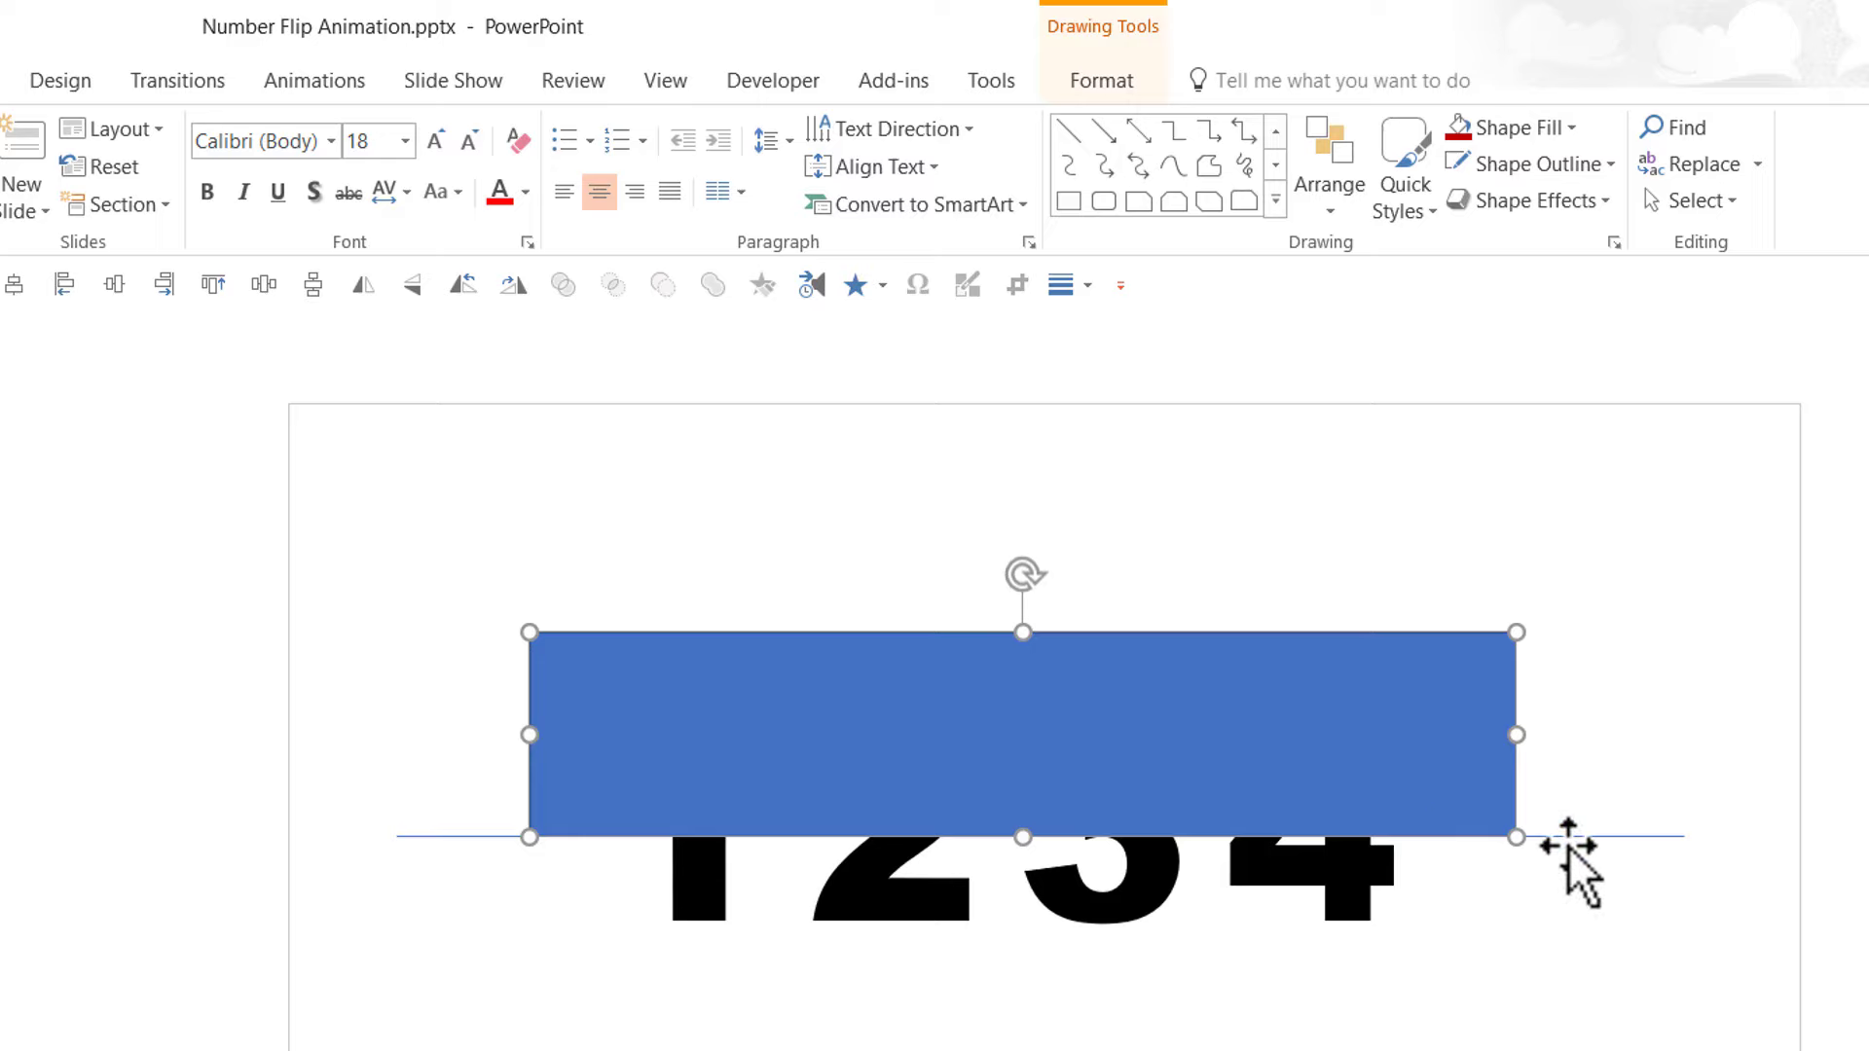
click(1655, 988)
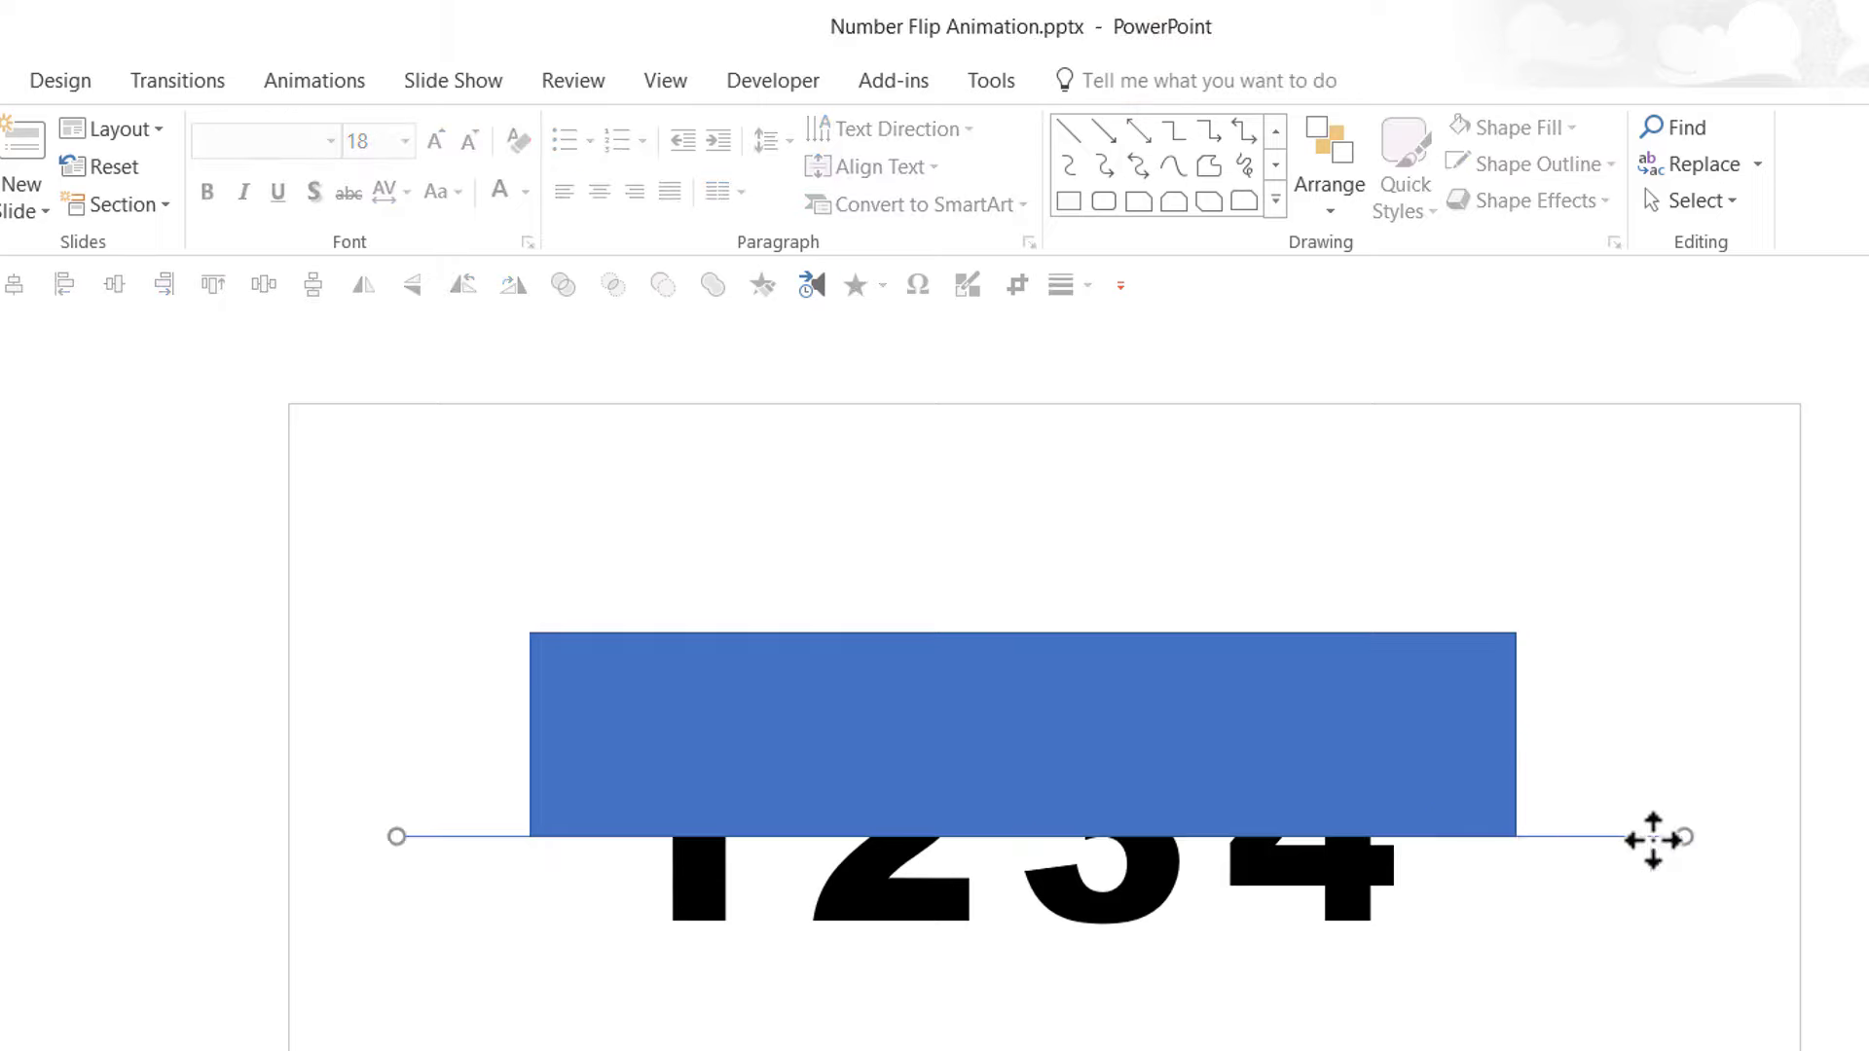
click(1653, 850)
drag(1653, 1050, 313, 543)
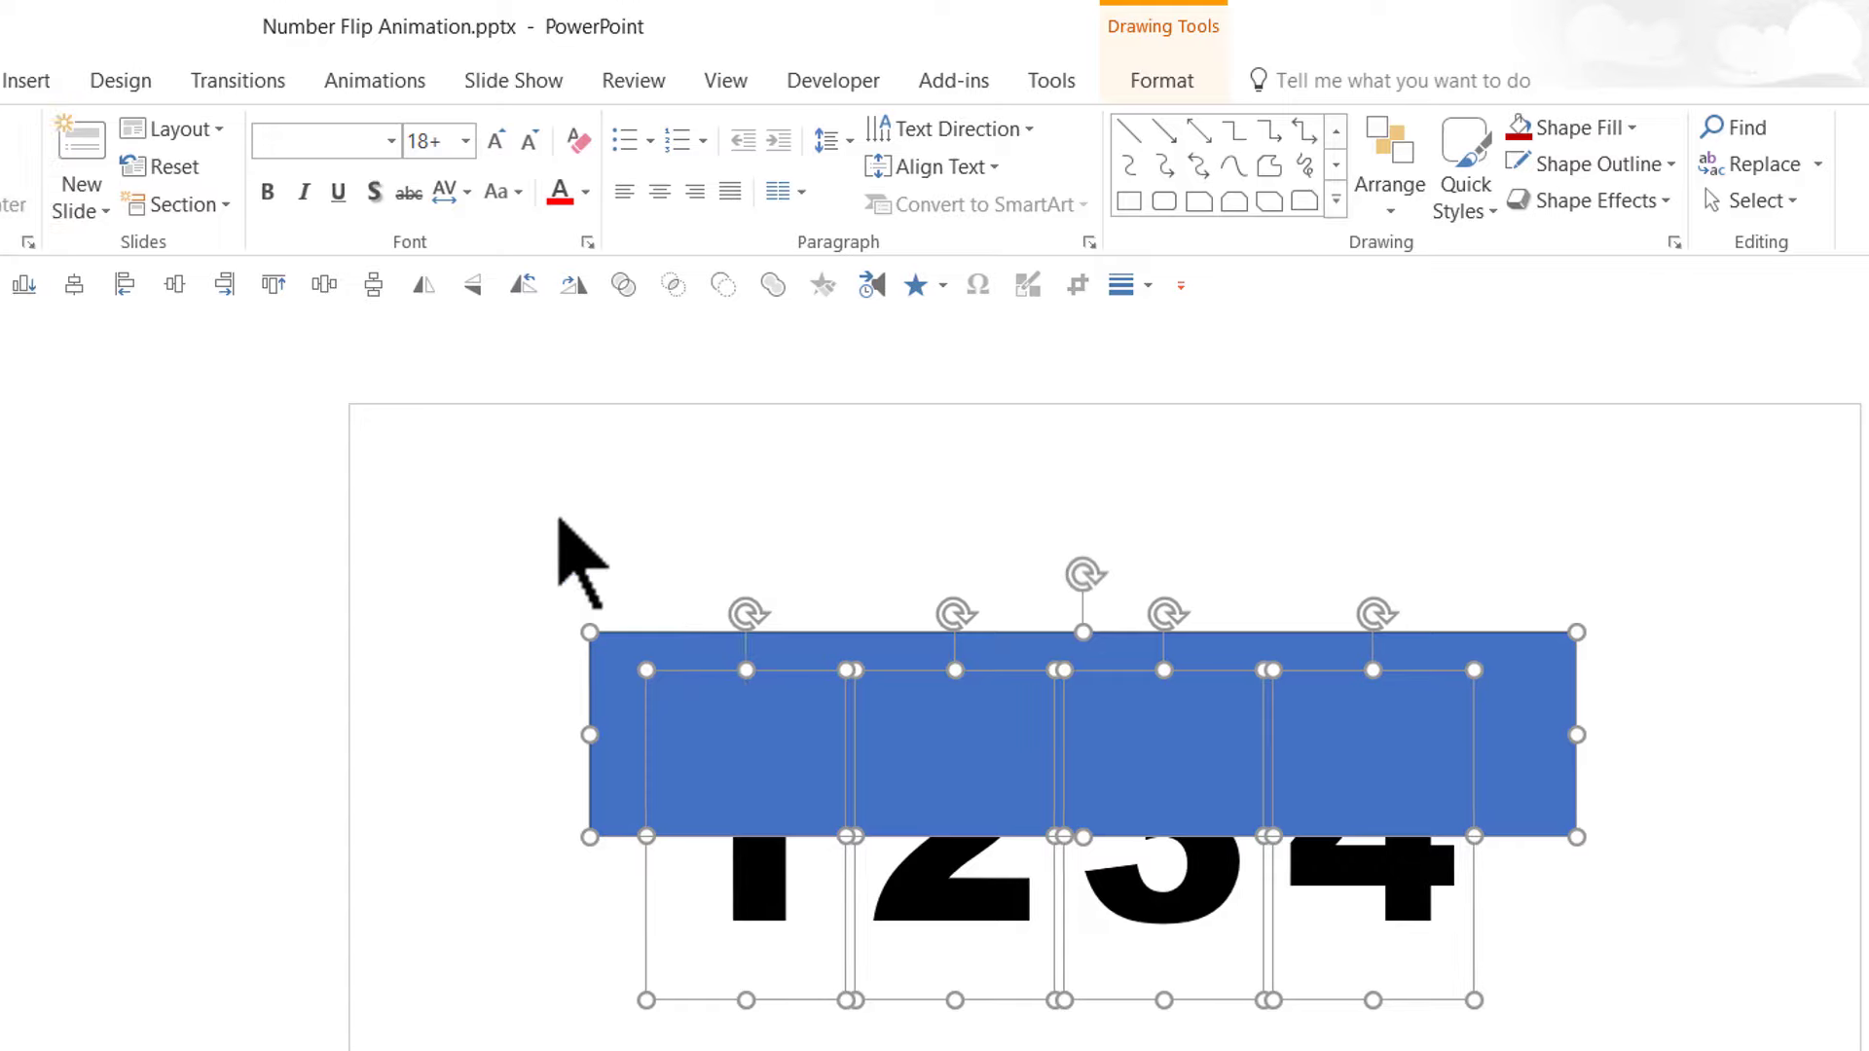
Fragment the rectangle and digits with Merge Shapes > Fragment.
click(1388, 89)
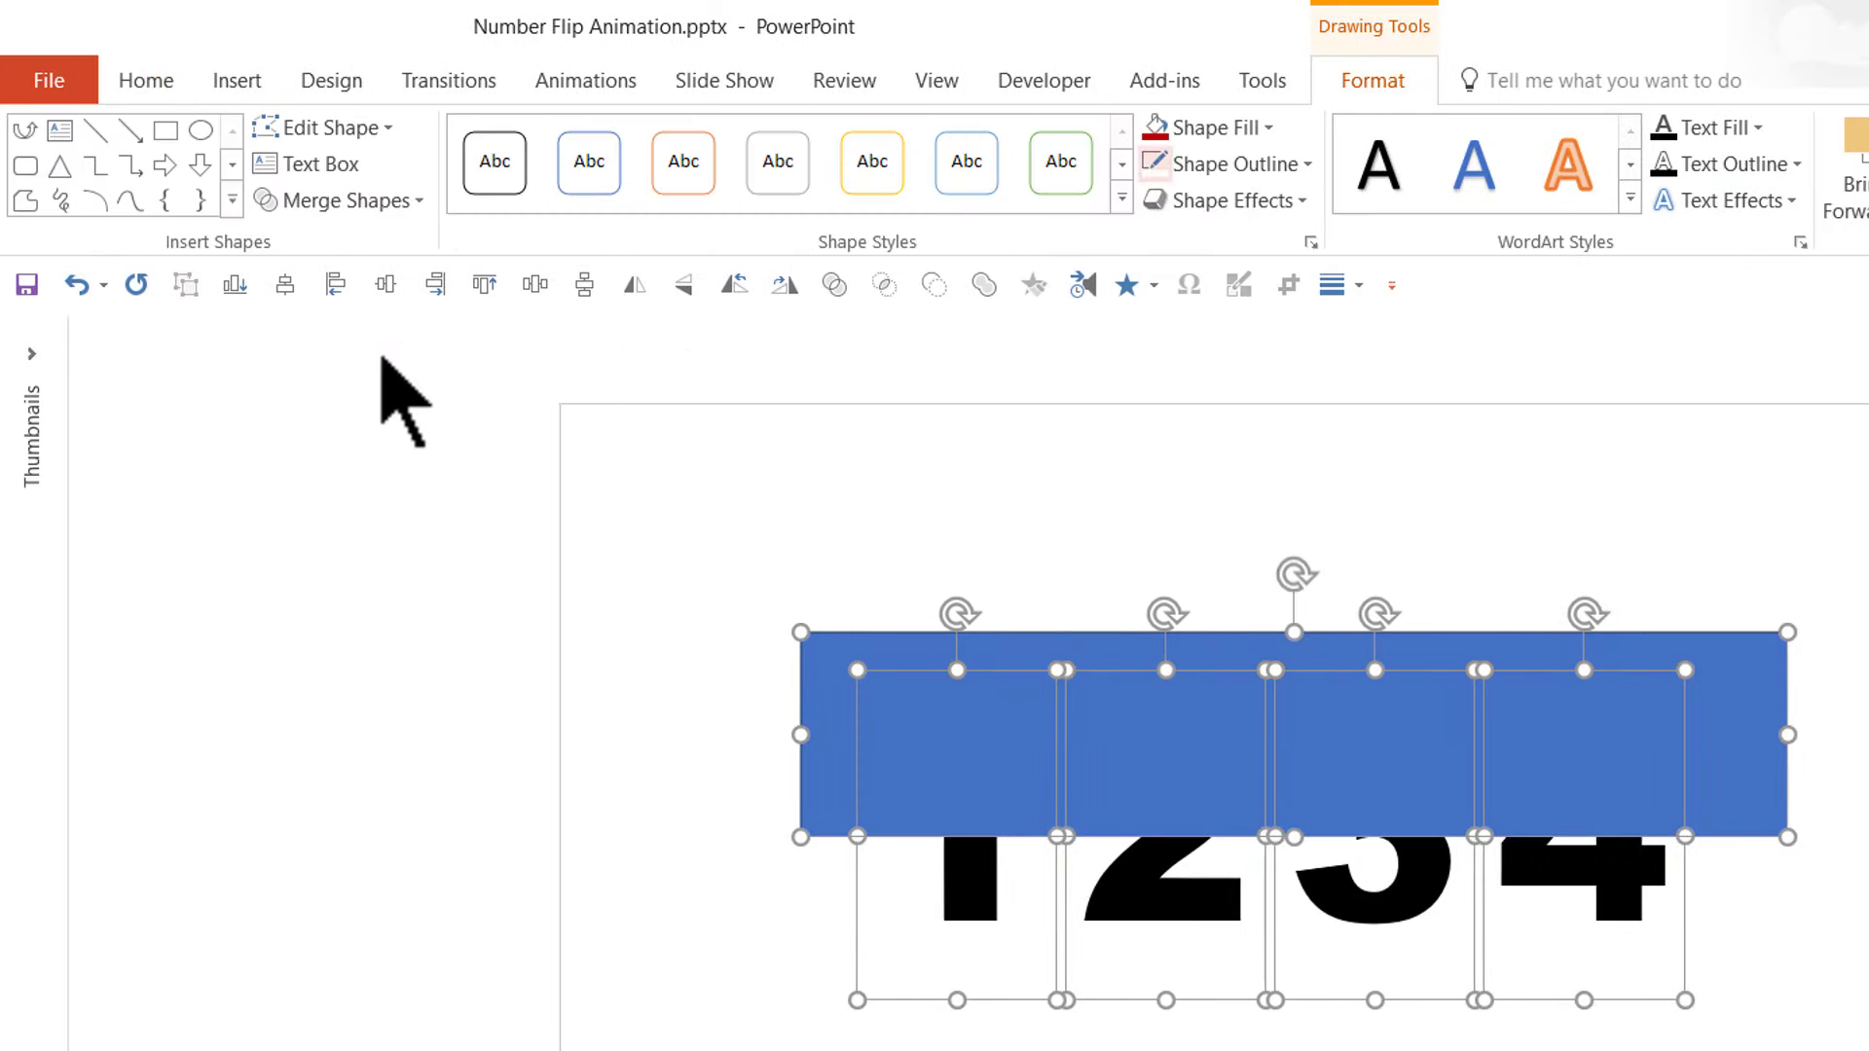
click(368, 212)
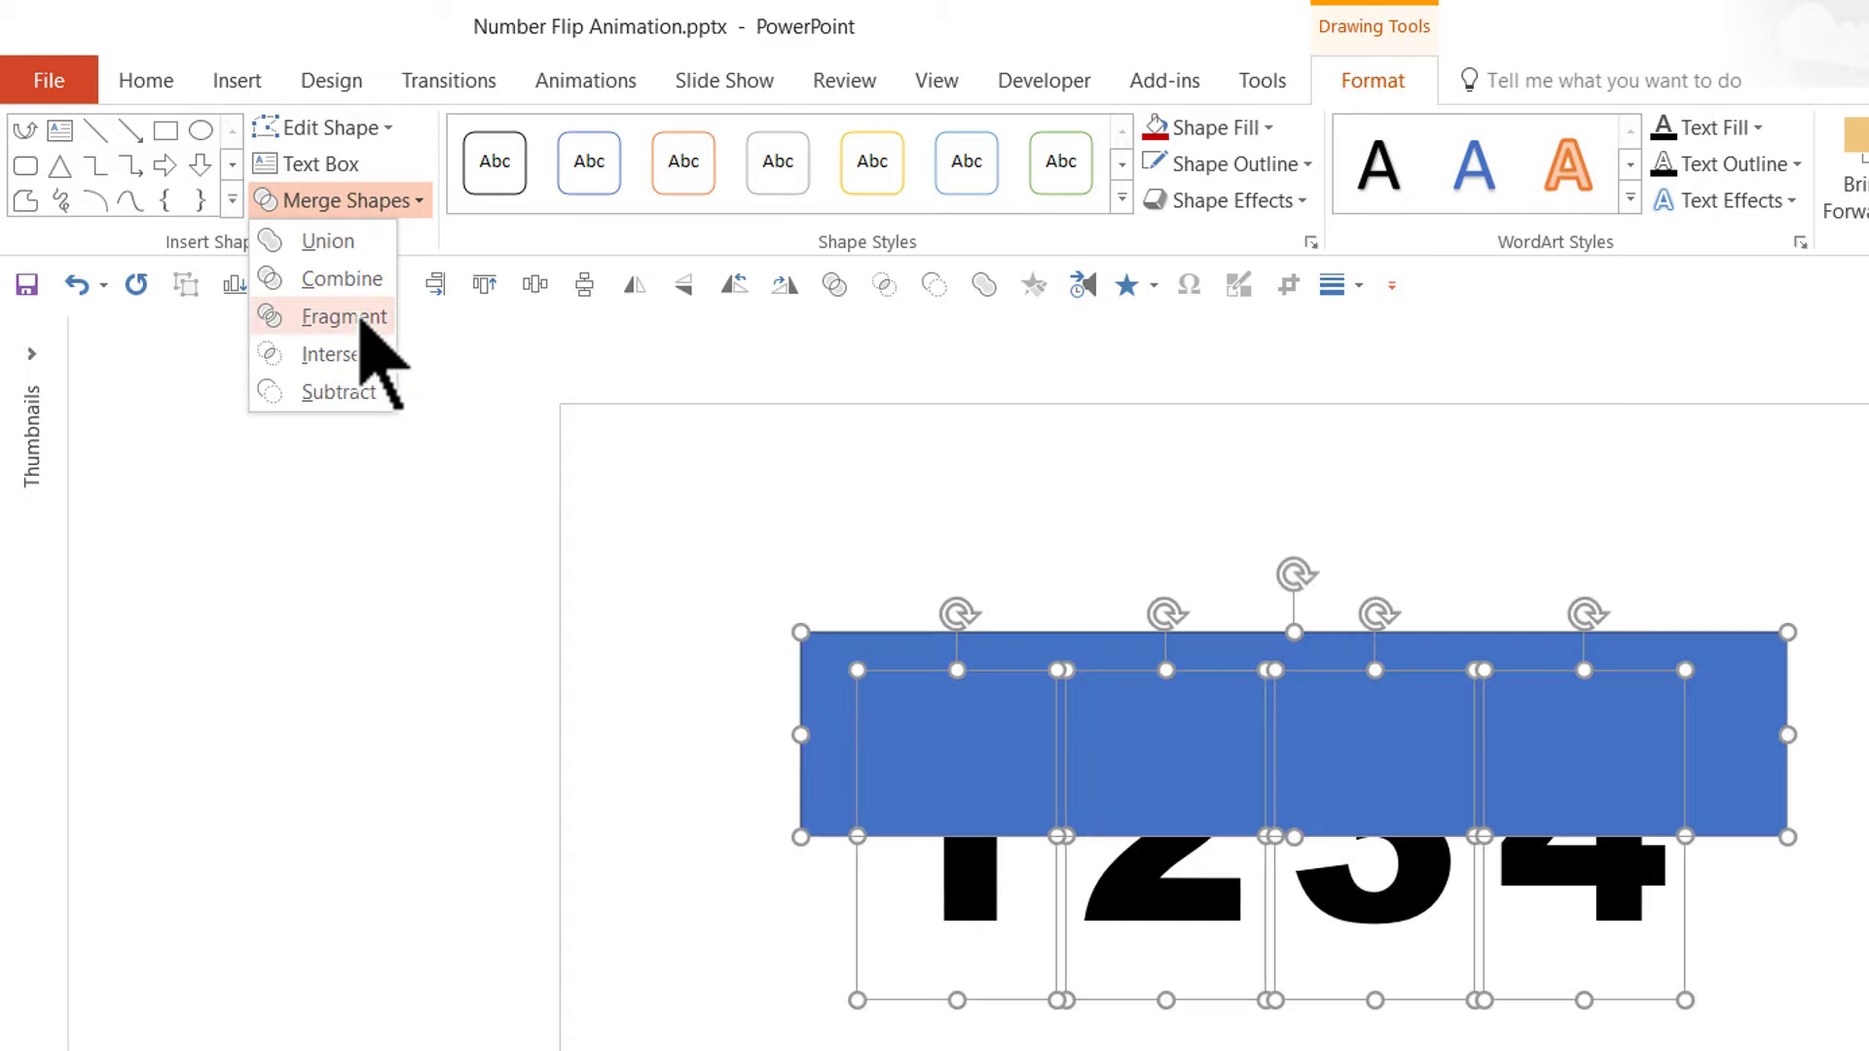
click(362, 320)
click(978, 1012)
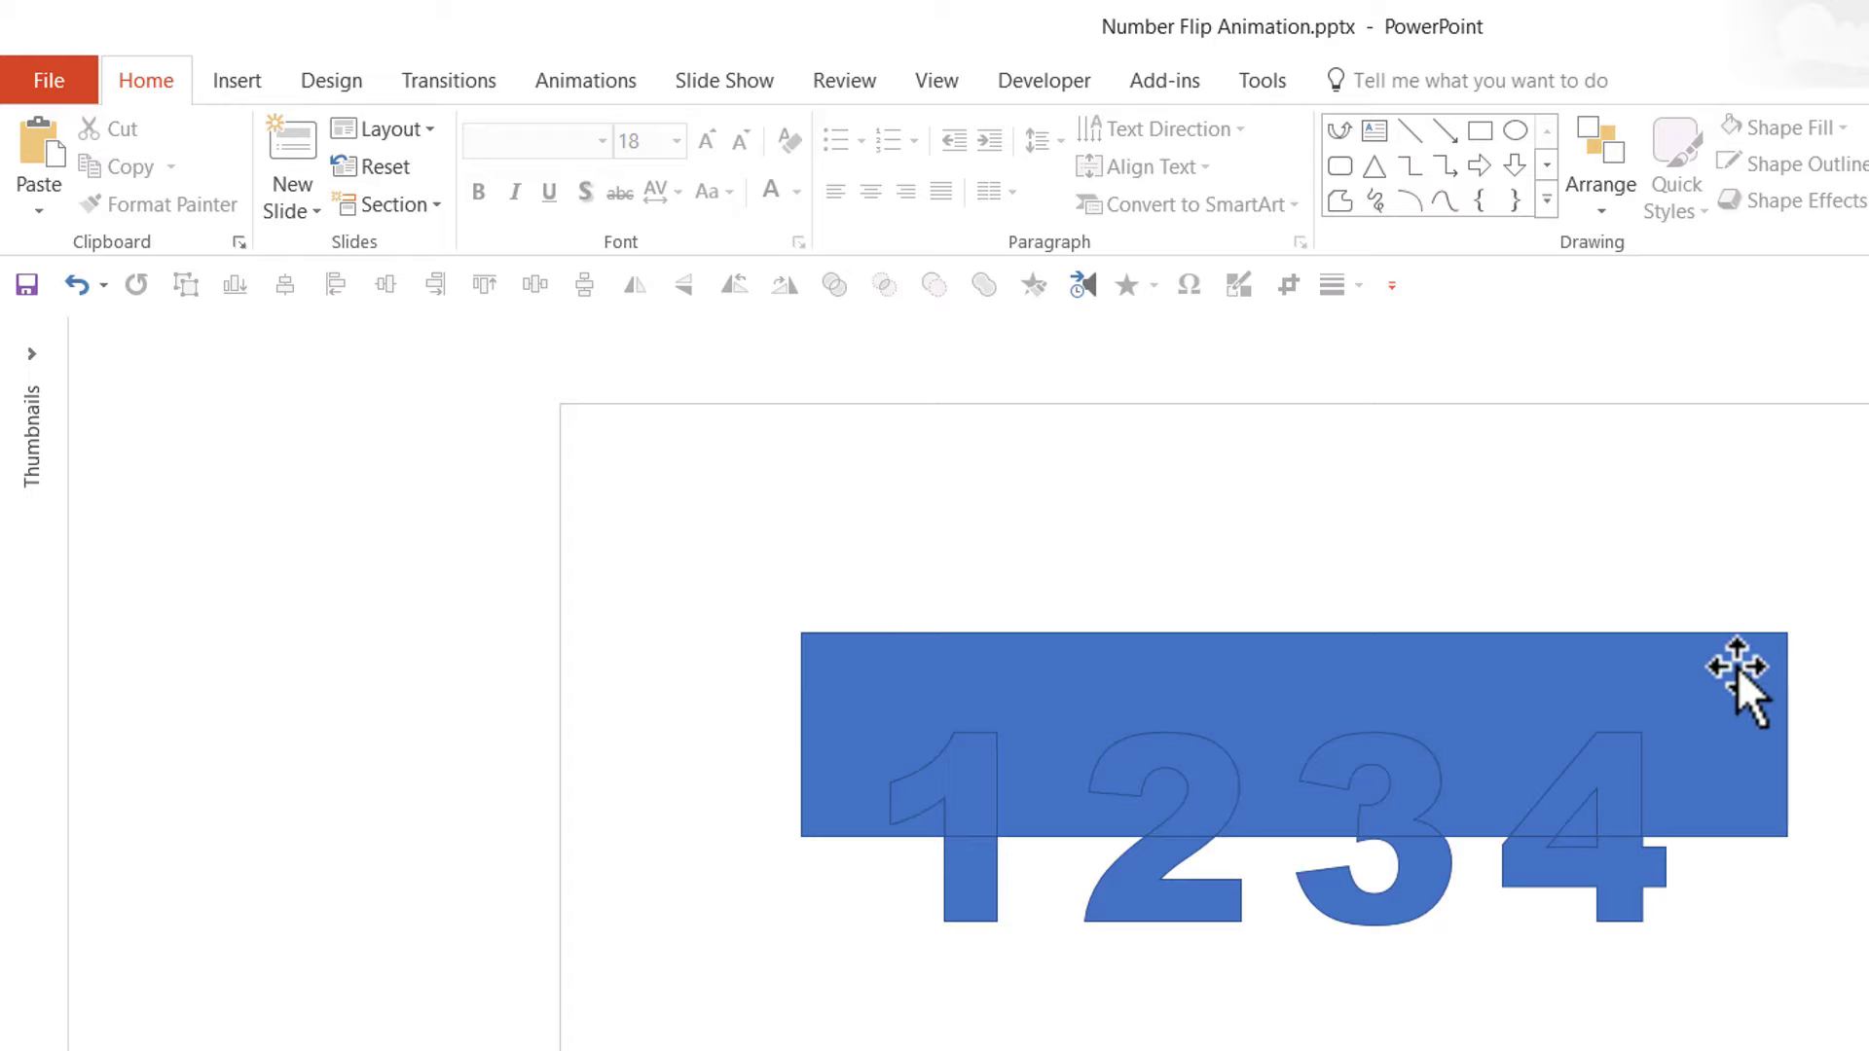
Delete the leftover top rectangle piece and check the small pieces inside the 4.
click(1726, 711)
drag(1719, 652, 1586, 617)
key(Delete)
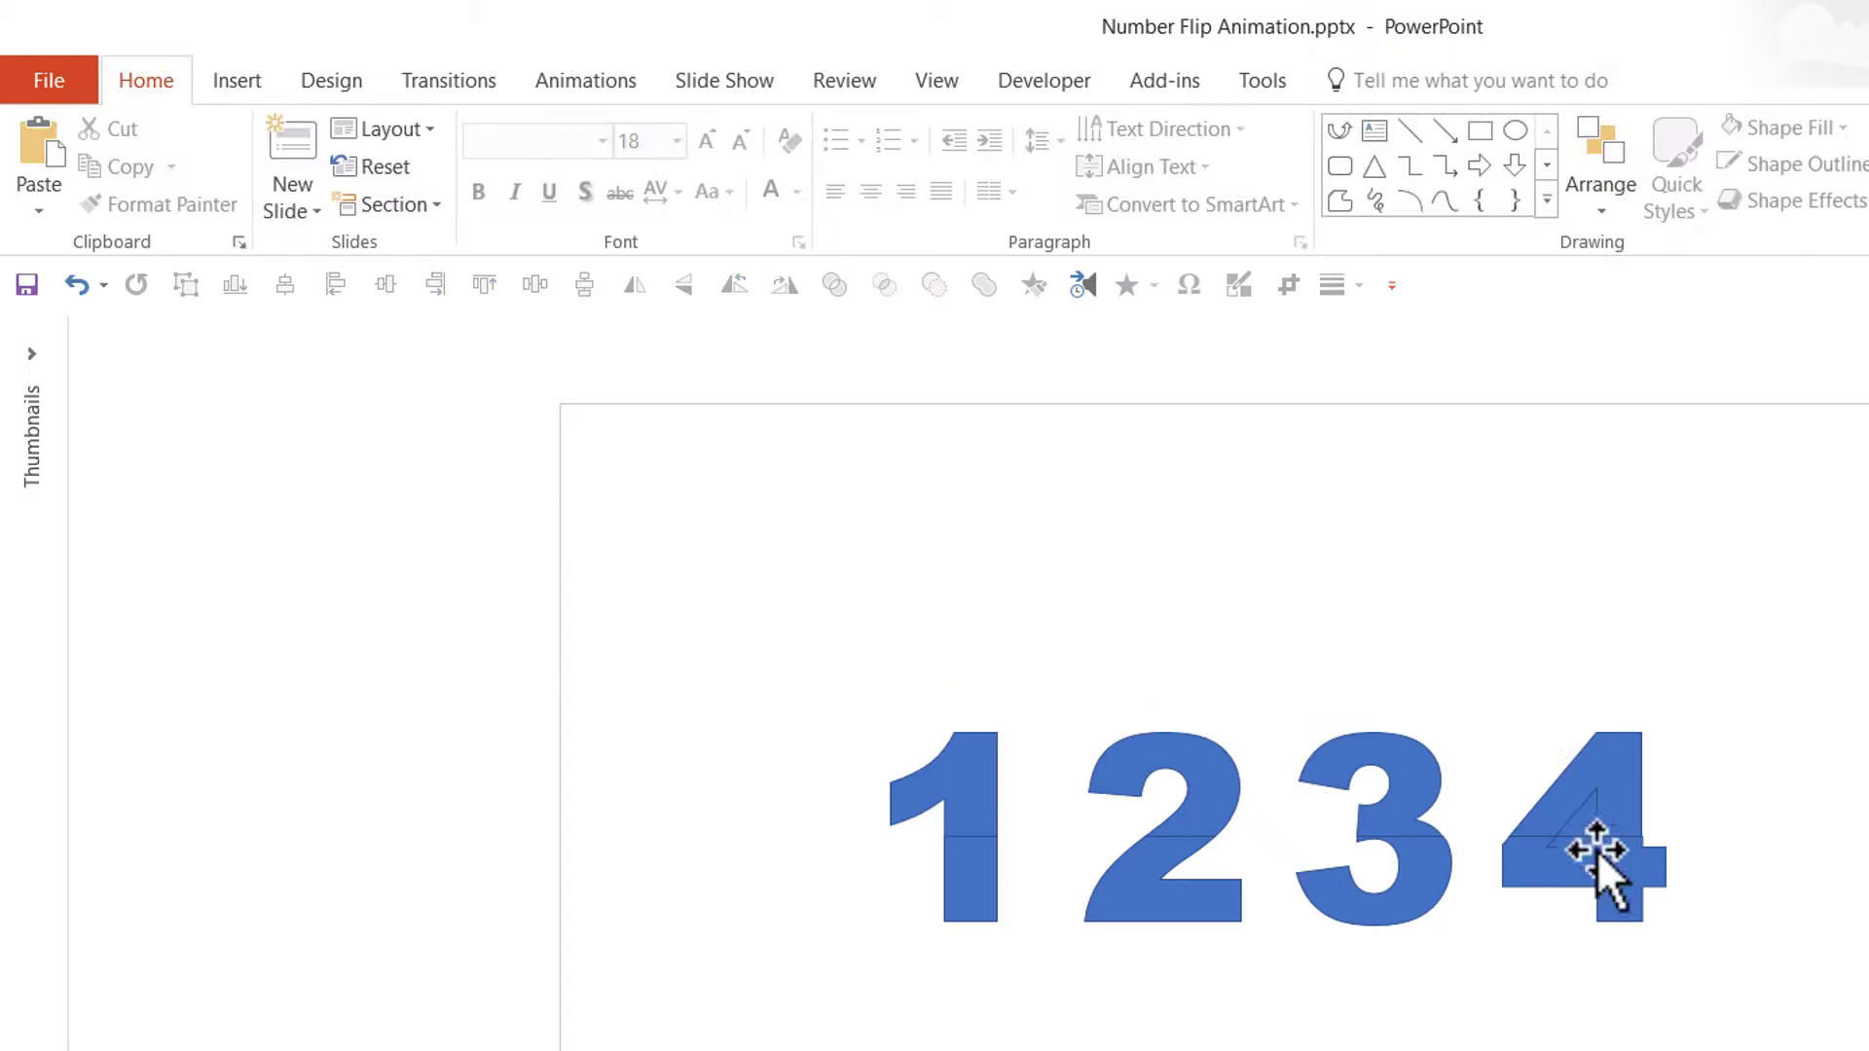
click(1582, 813)
click(1732, 877)
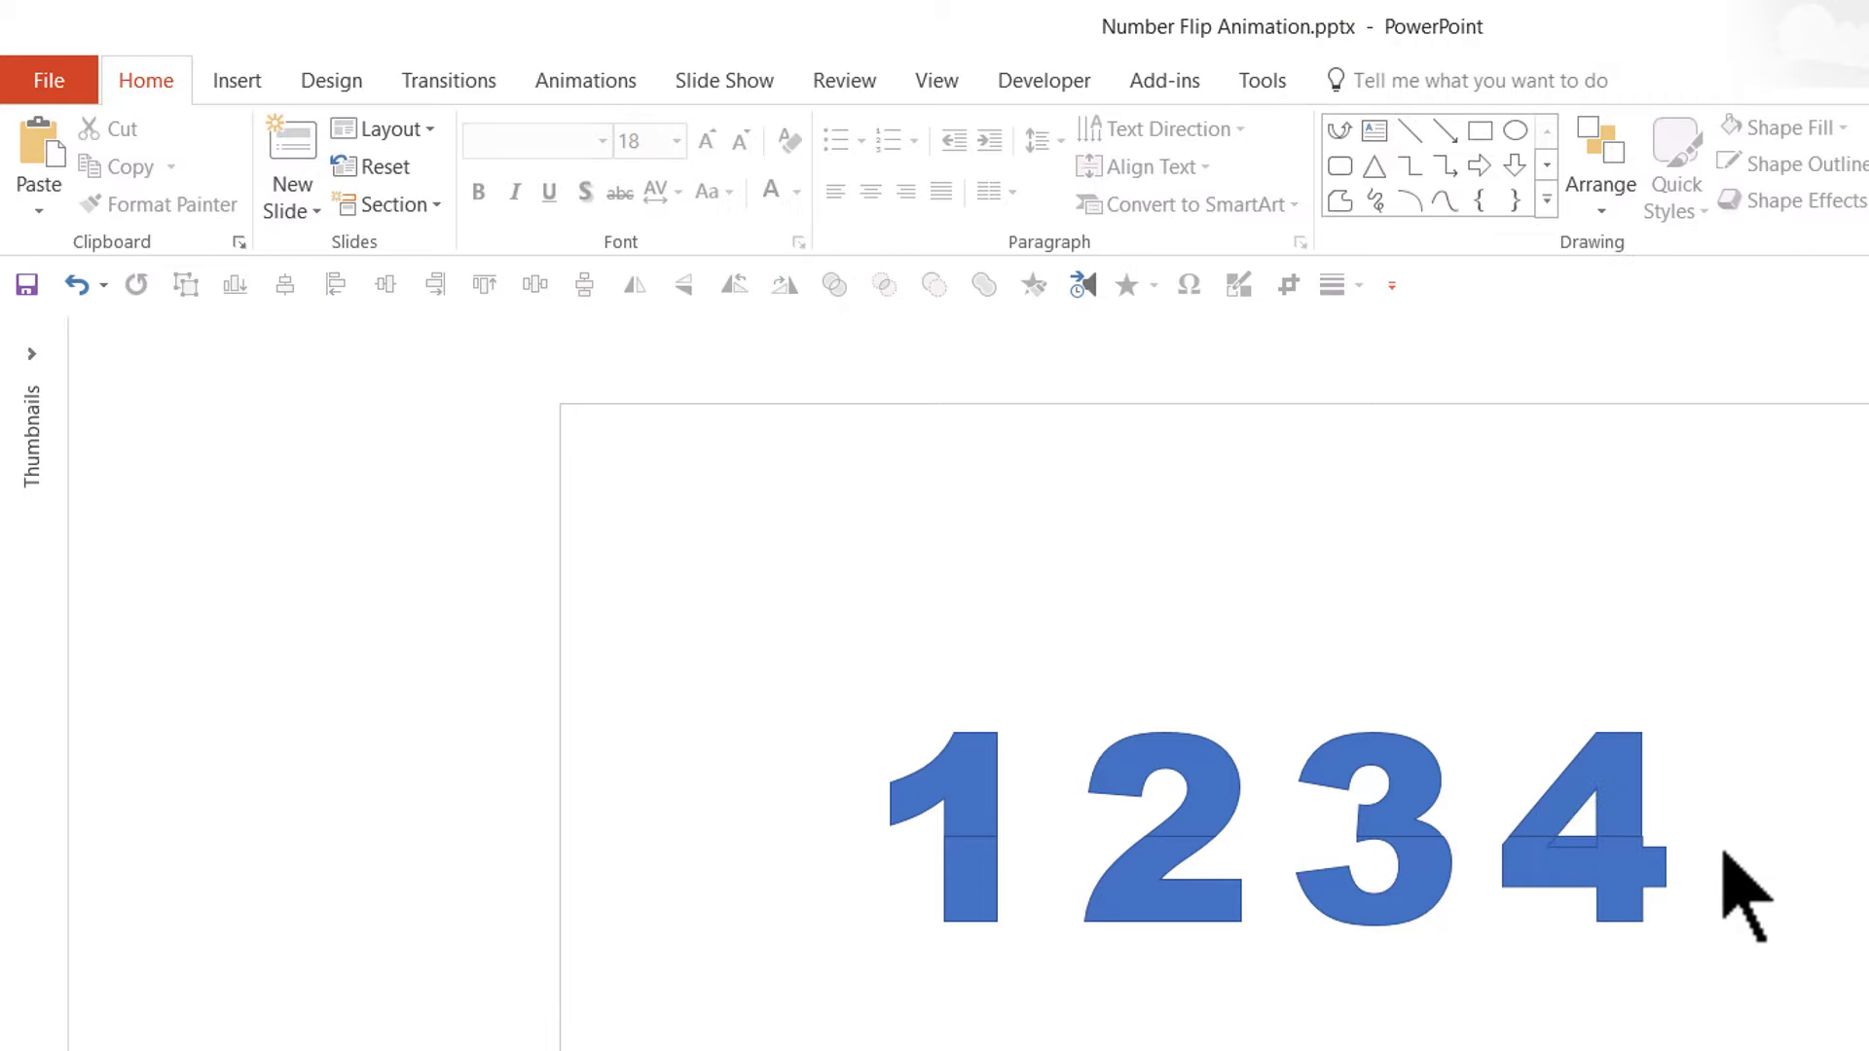
click(1572, 849)
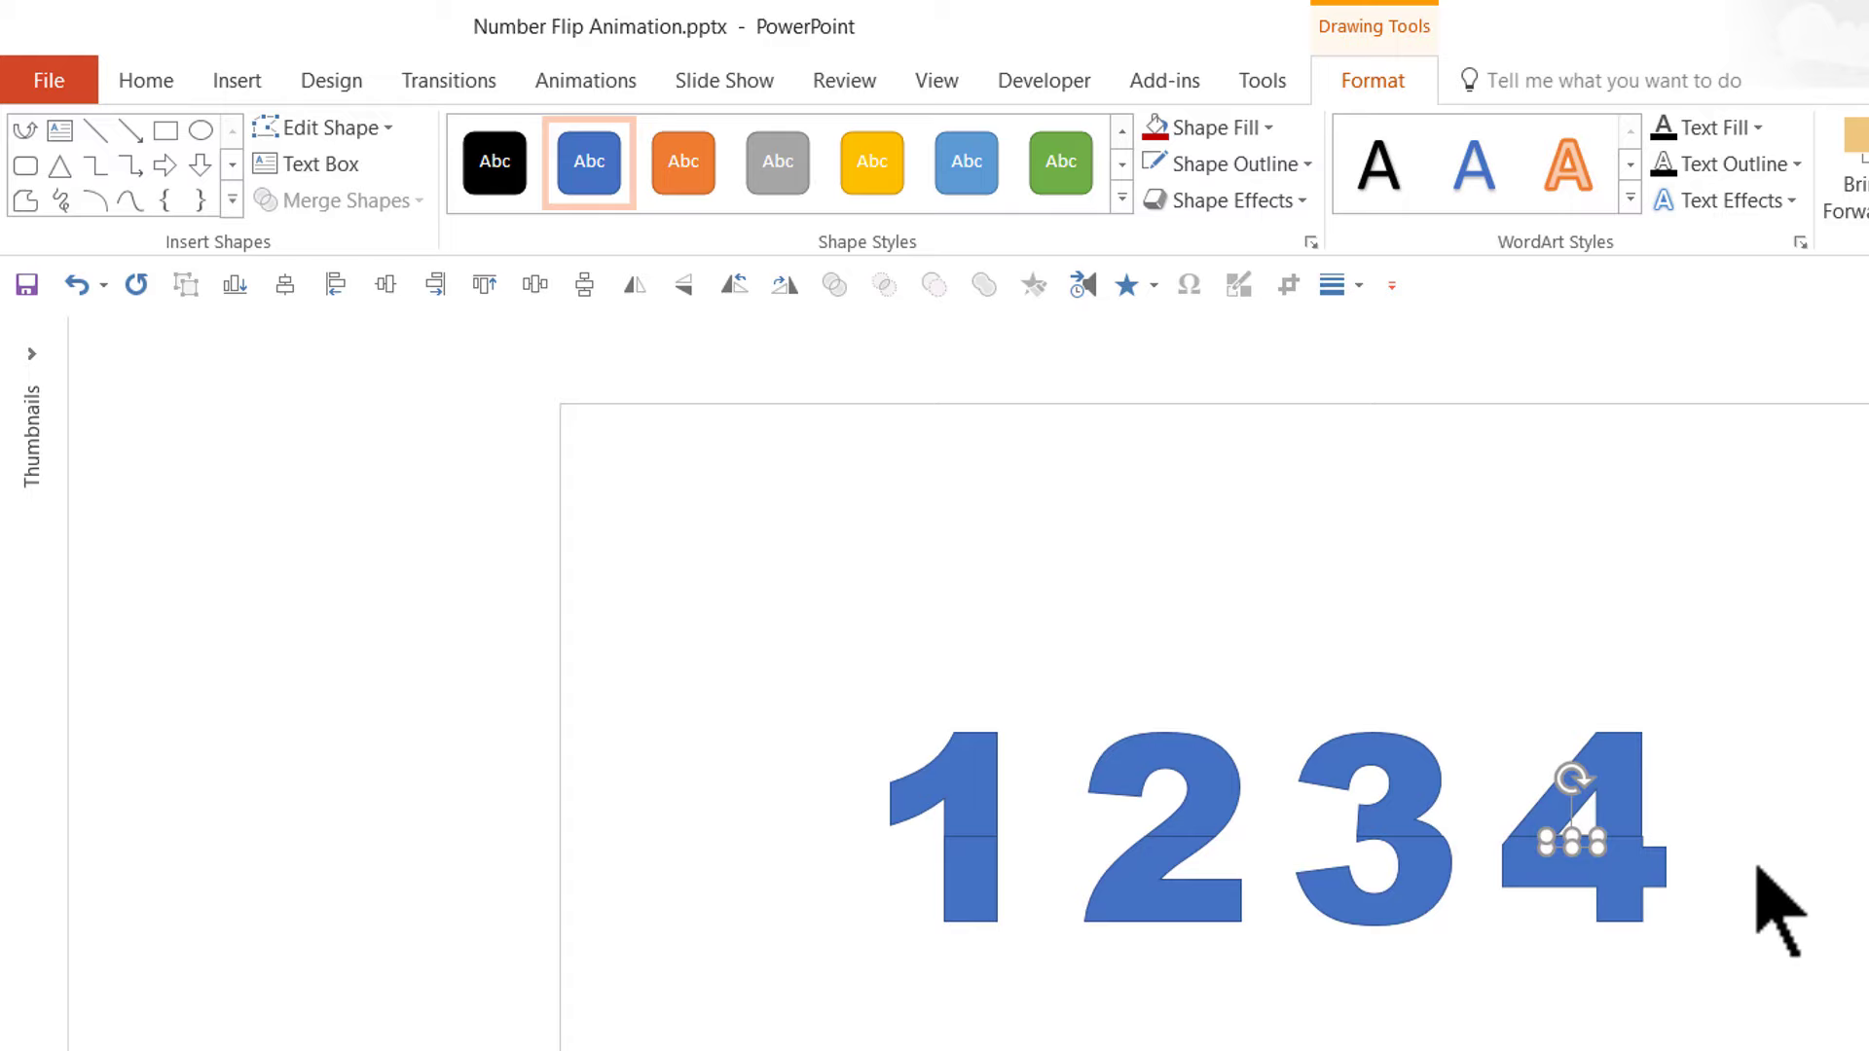
Test that the 1's top half moves separately, then undo the move.
click(1758, 869)
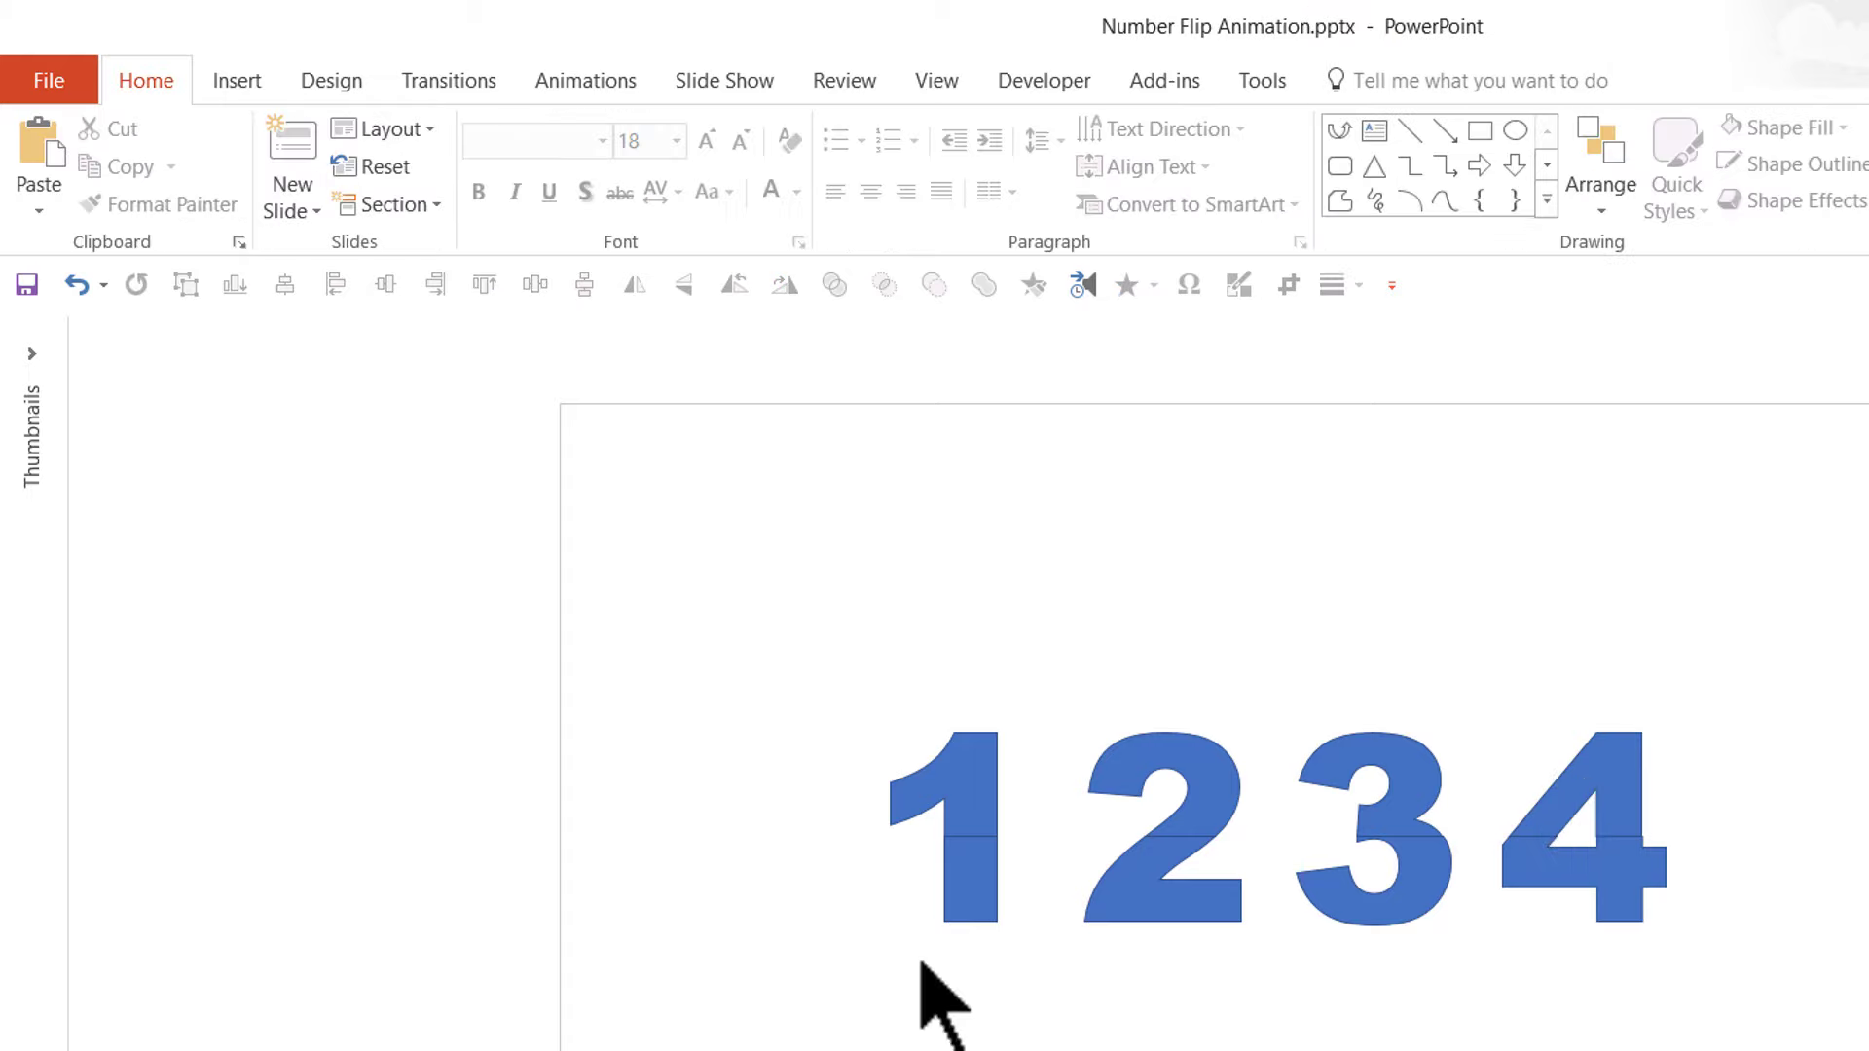
click(951, 779)
drag(951, 780, 962, 732)
key(ctrl+z)
click(1047, 1017)
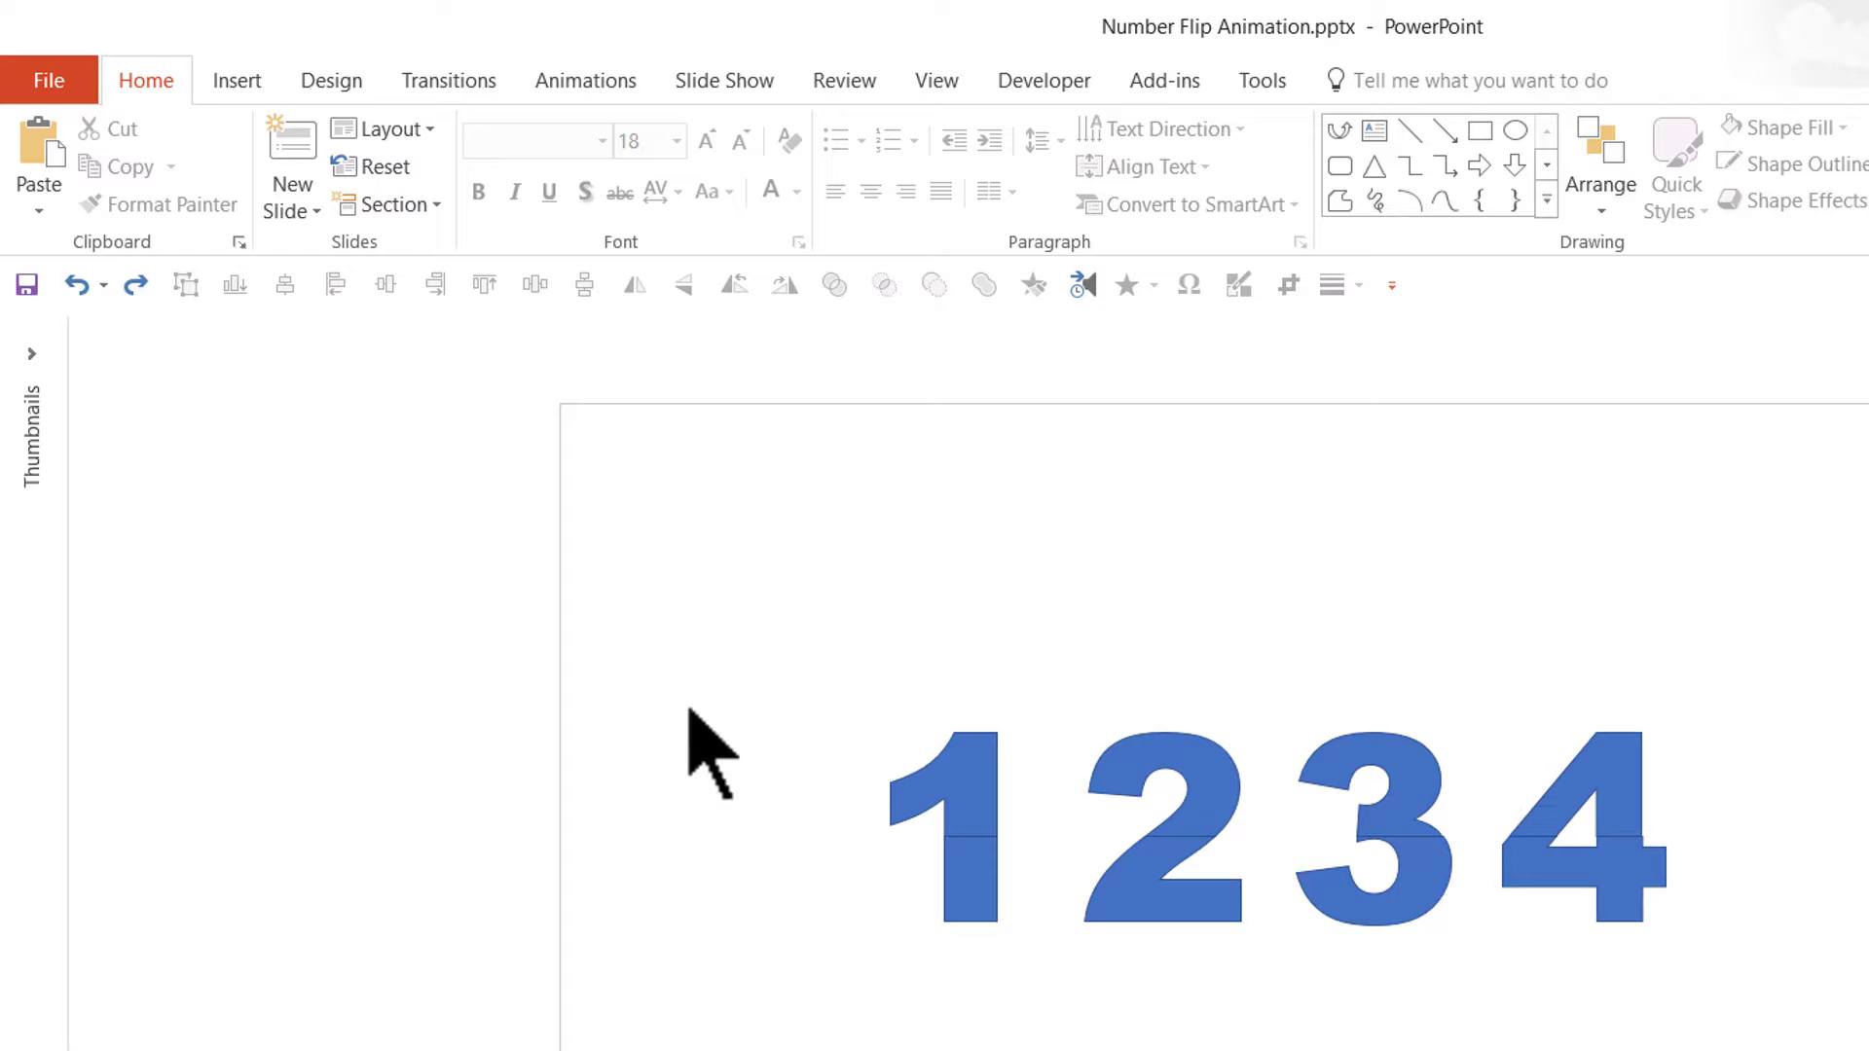
Fill the top halves of all four digits gold.
drag(680, 640, 1868, 857)
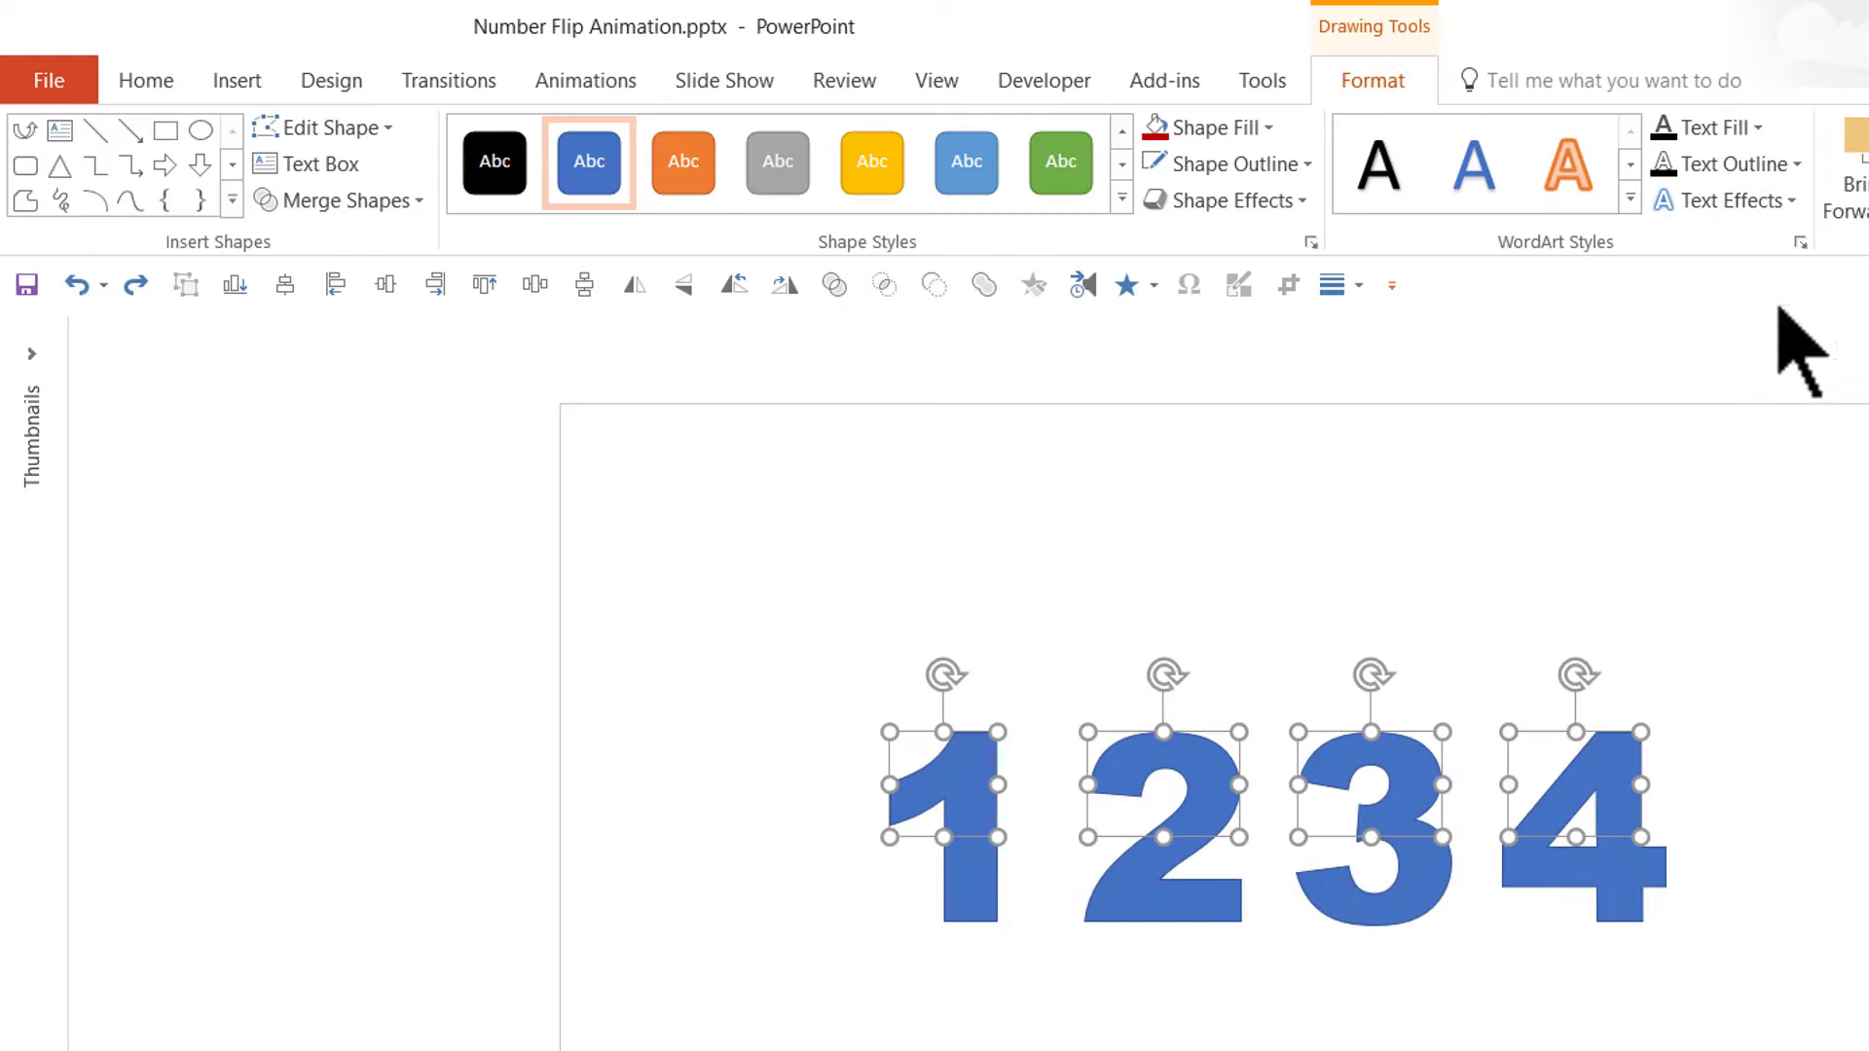
click(1266, 130)
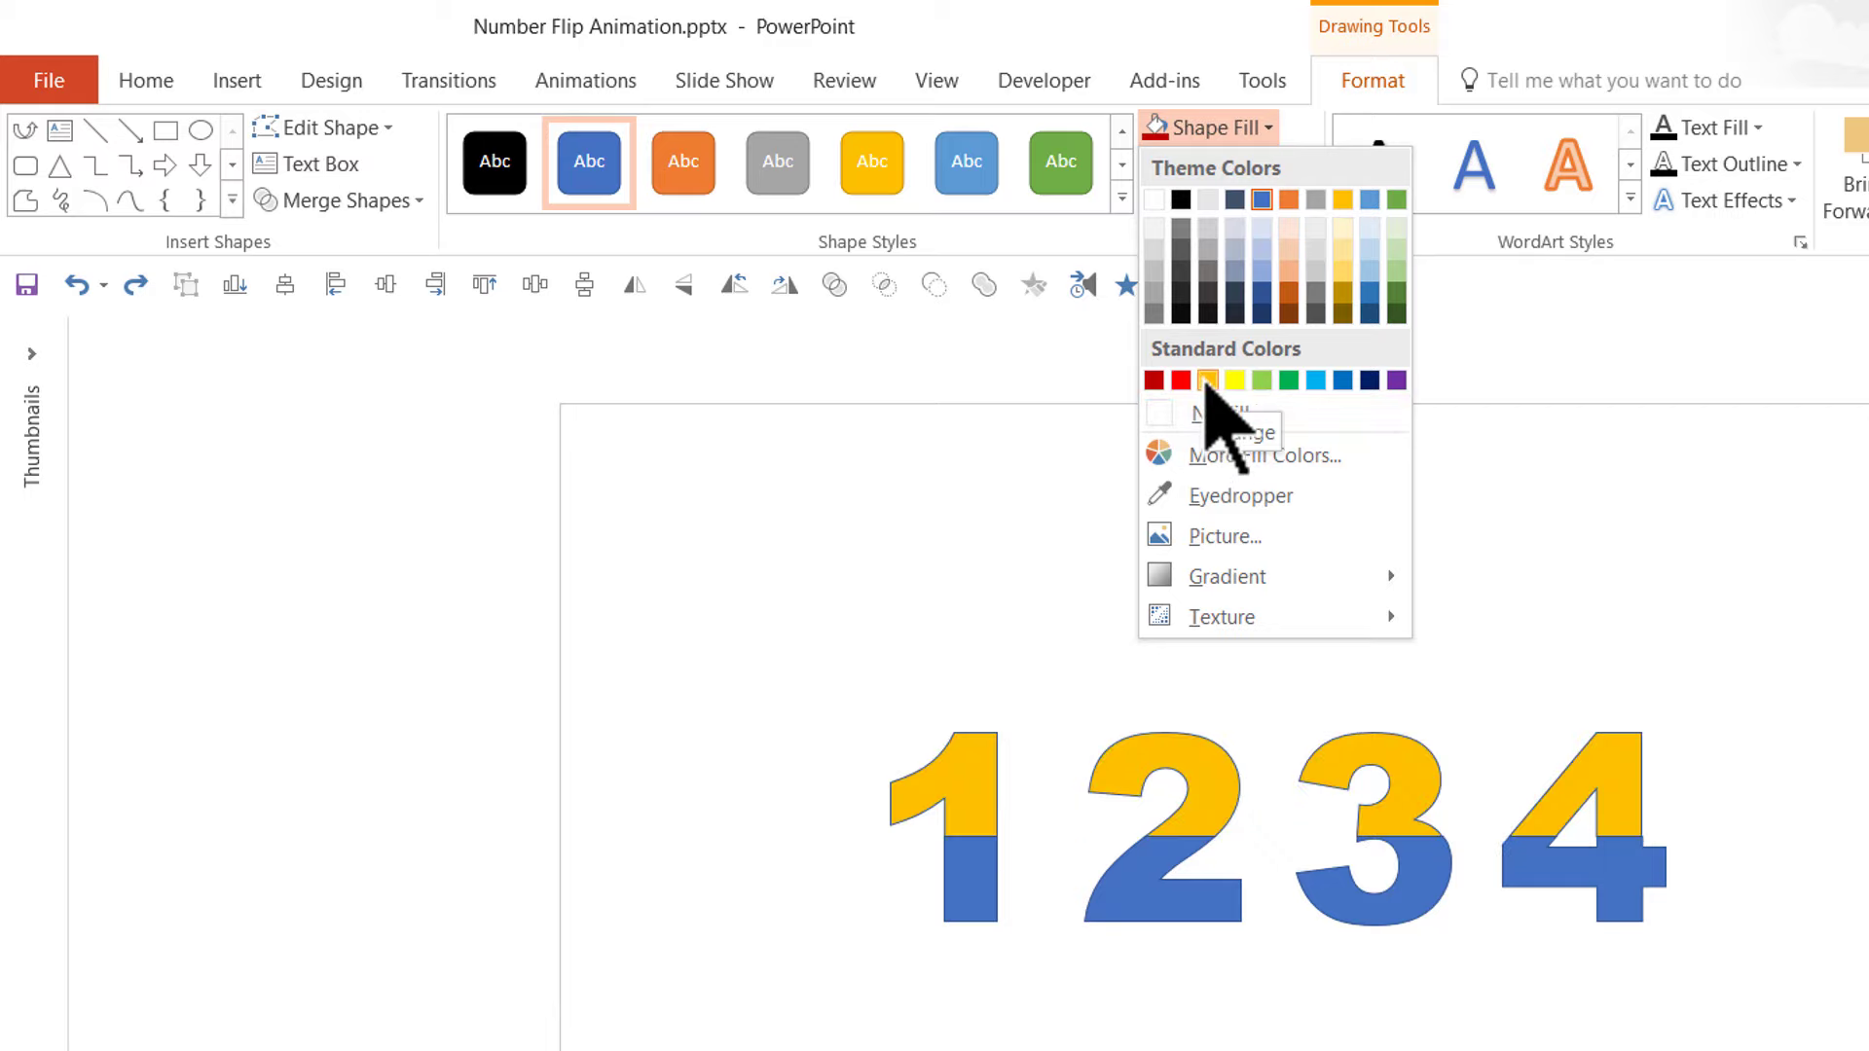
click(1207, 380)
key(Escape)
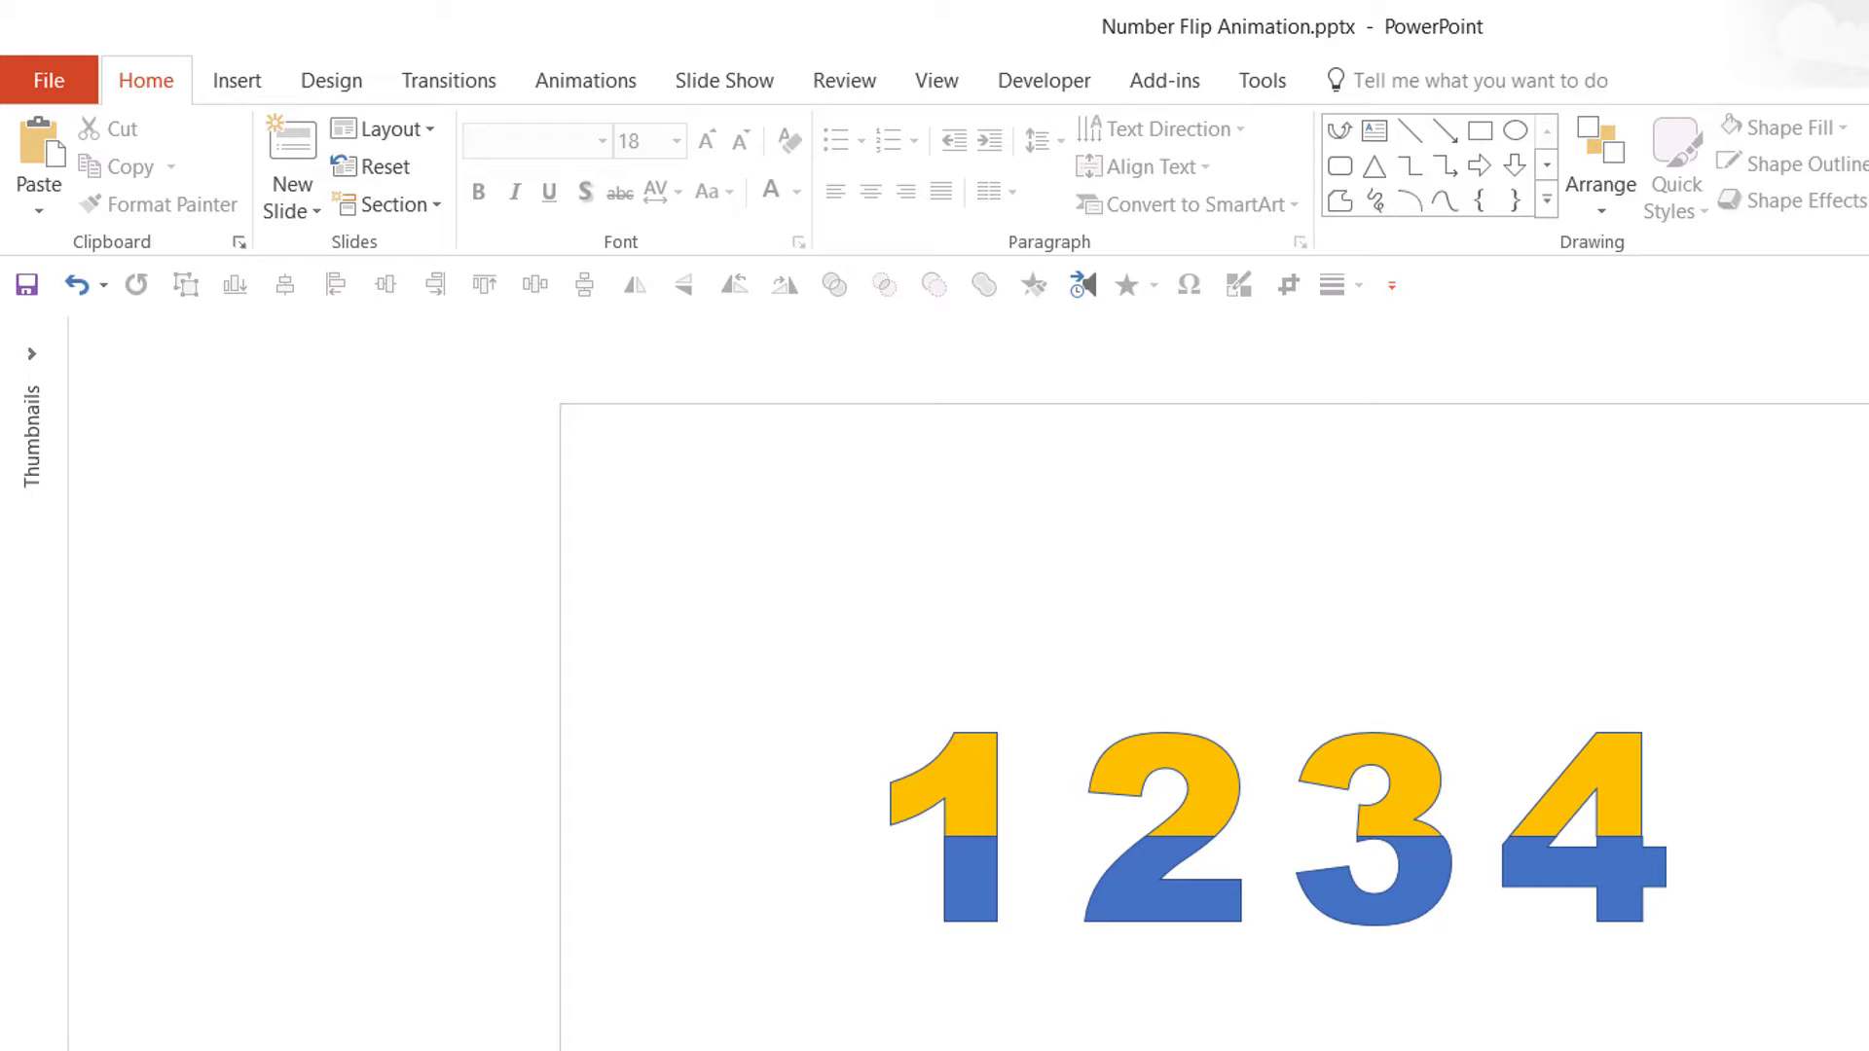
Group the gold and blue halves of each digit 1, 2, 3 and 4 with Ctrl+G.
drag(1088, 1049, 742, 483)
drag(1309, 1042, 957, 552)
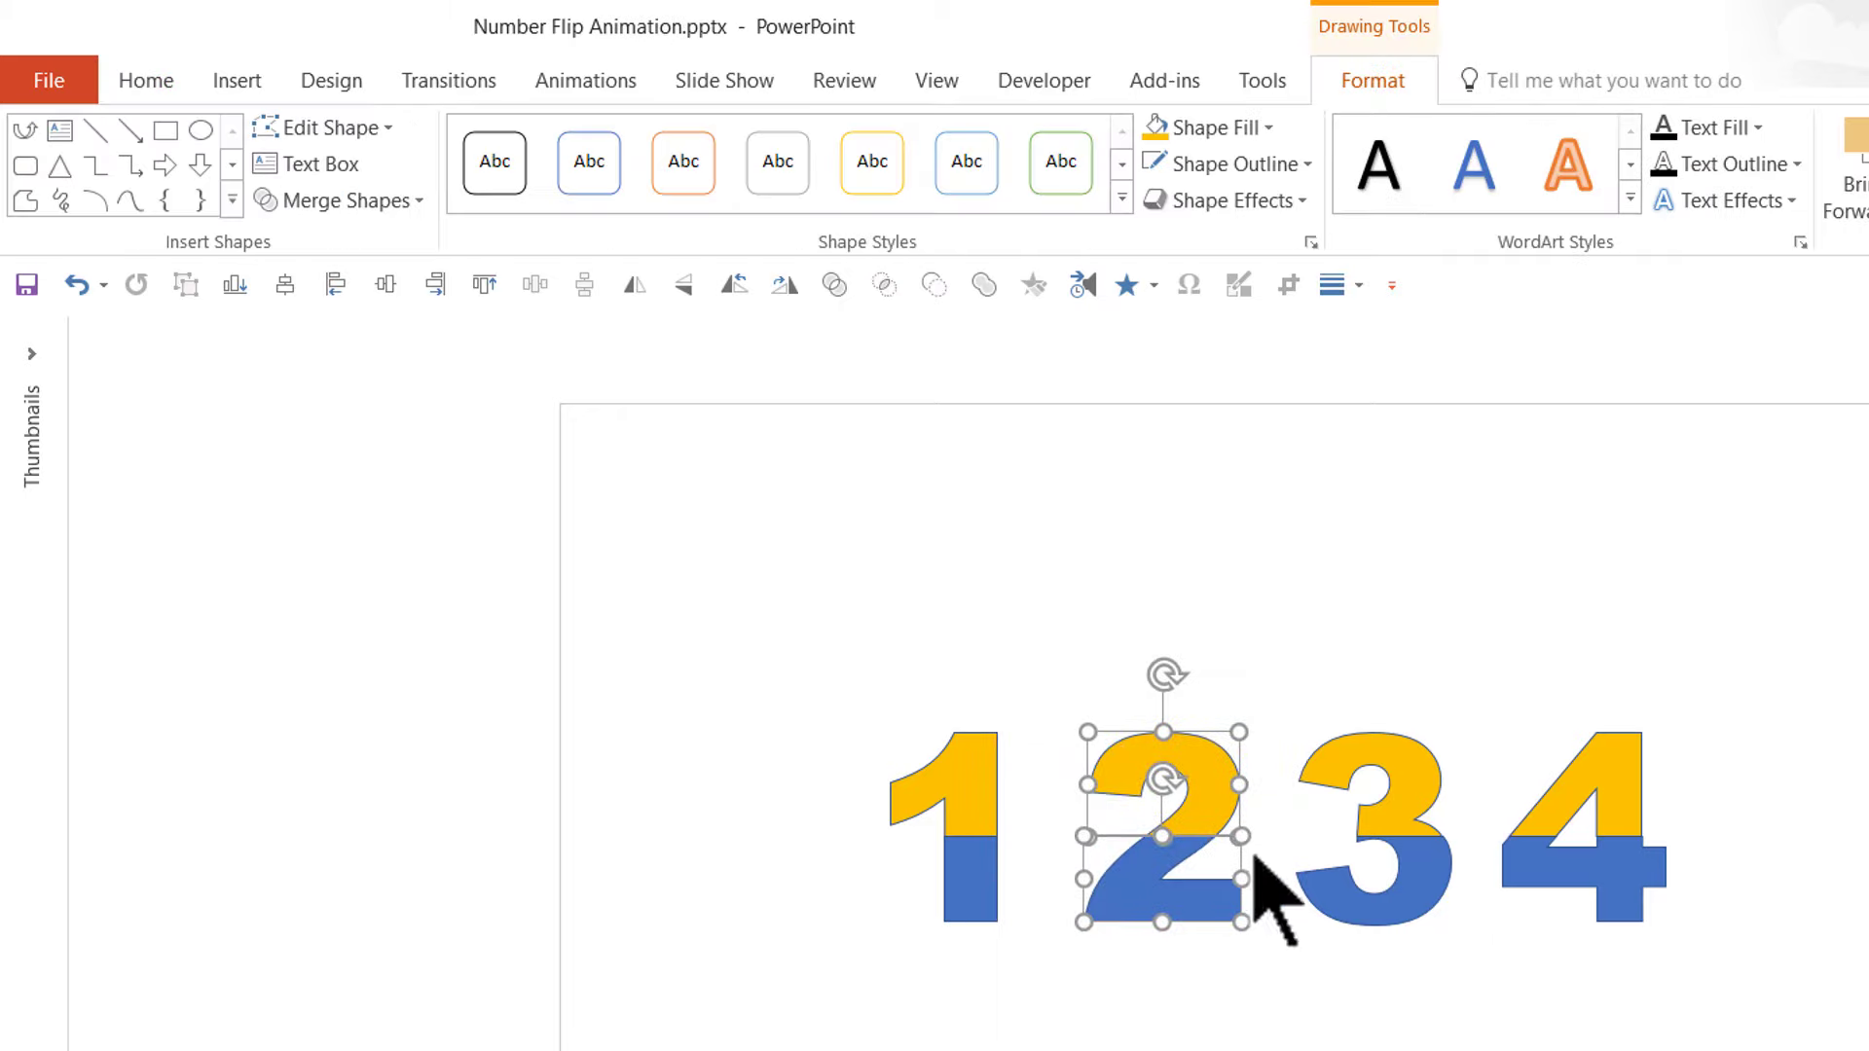
key(ctrl+g)
key(Escape)
drag(1244, 729, 1197, 602)
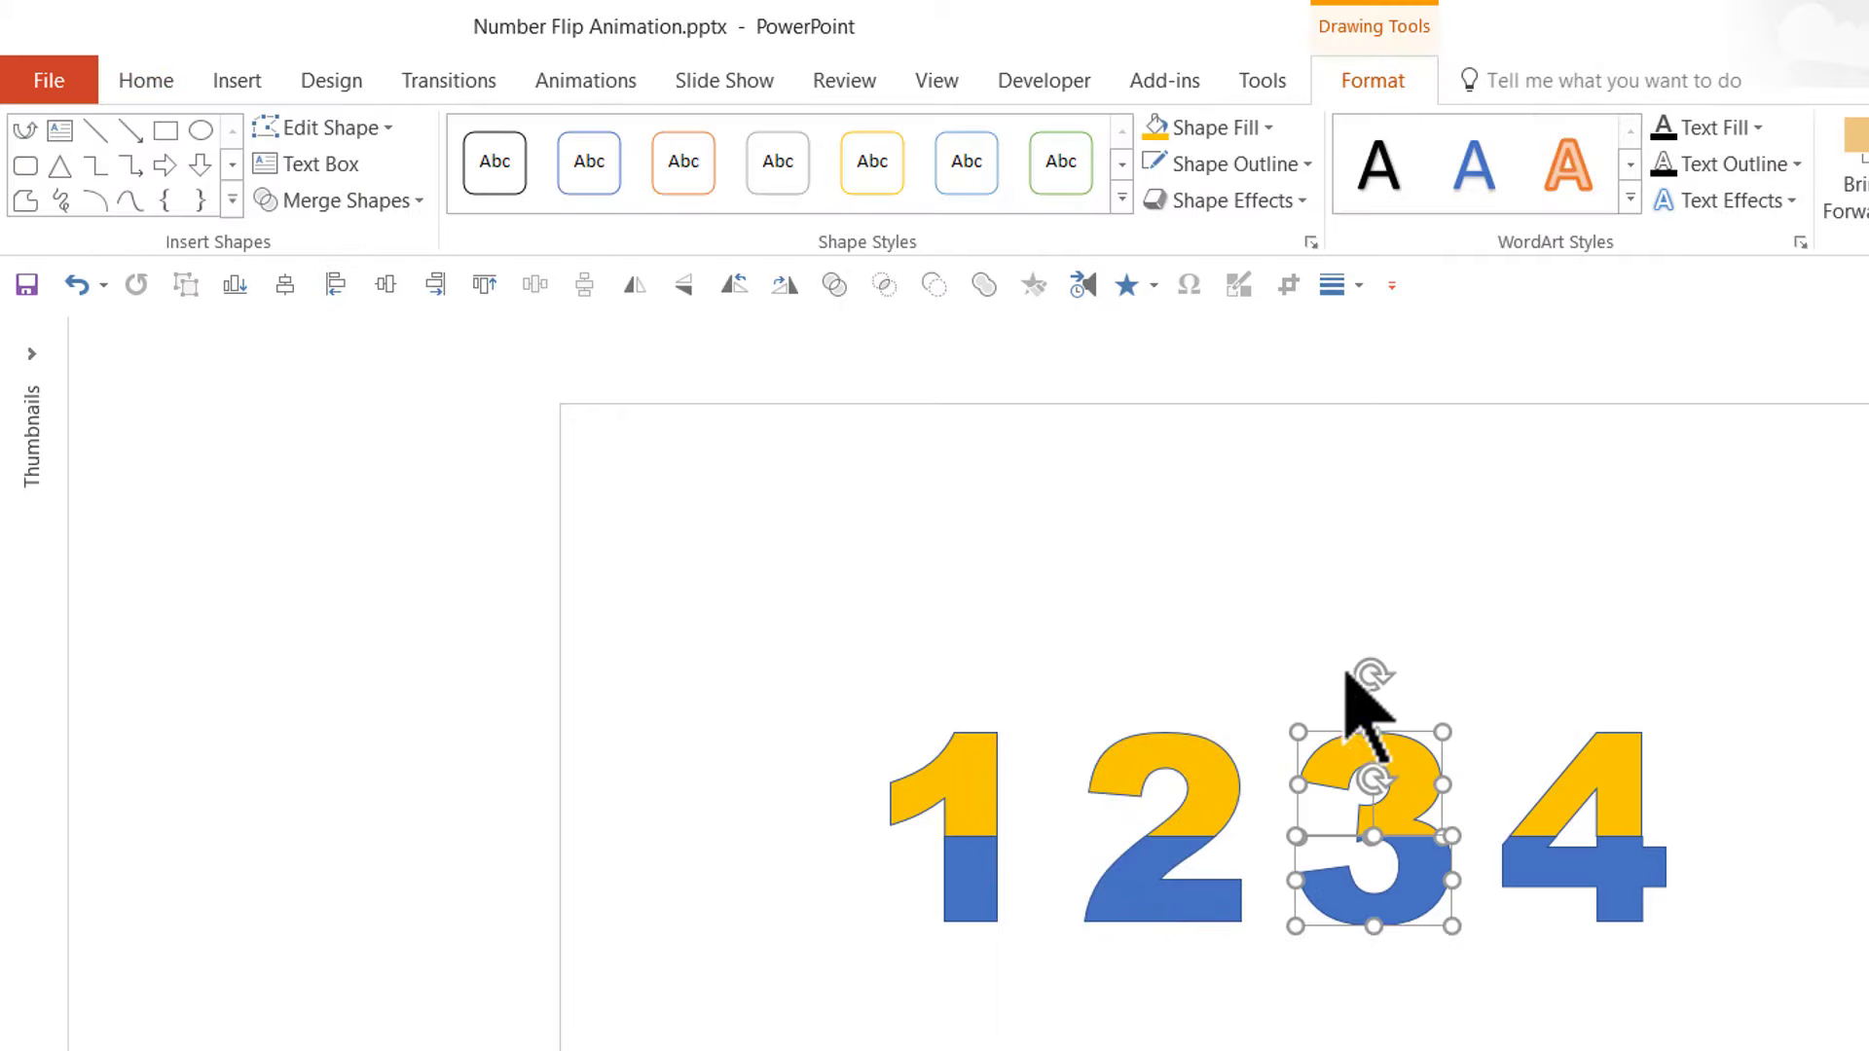
key(ctrl+g)
drag(1748, 1049, 1558, 643)
key(ctrl+g)
key(Escape)
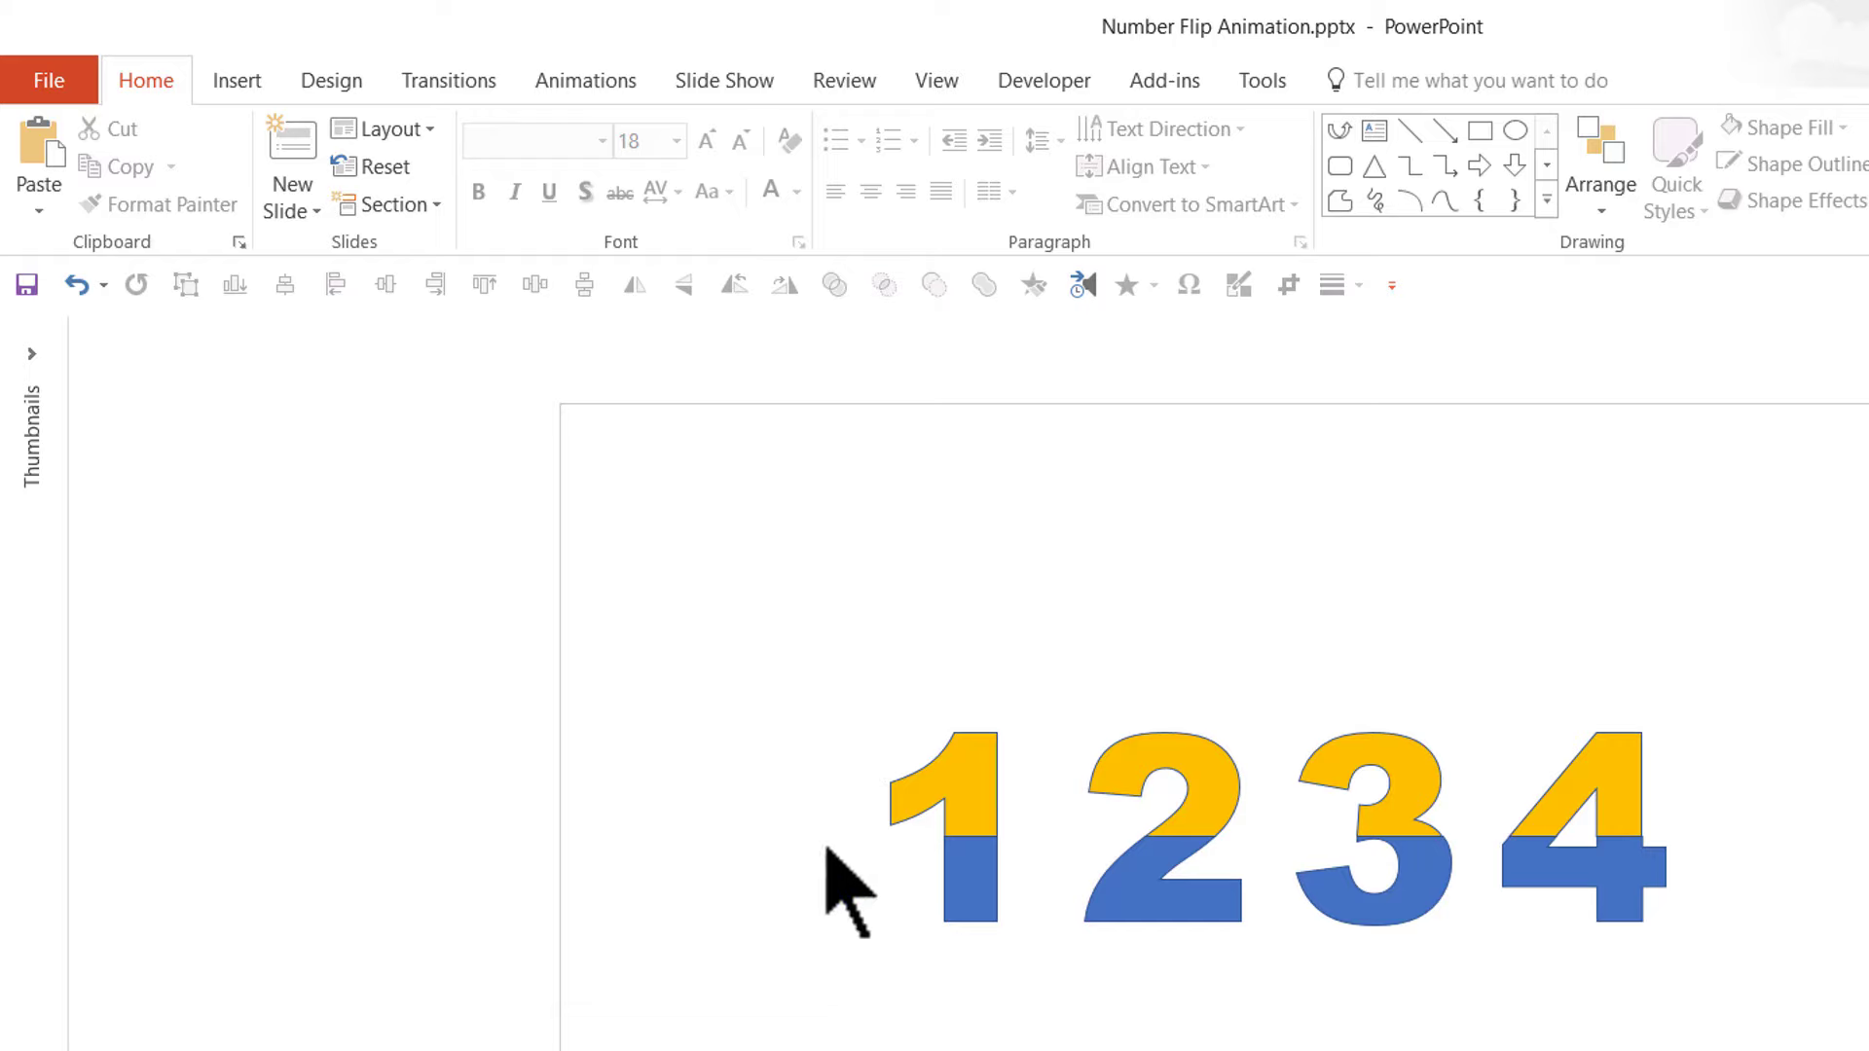
Draw a dark orange rectangle with no outline over the top of the 1.
click(1488, 136)
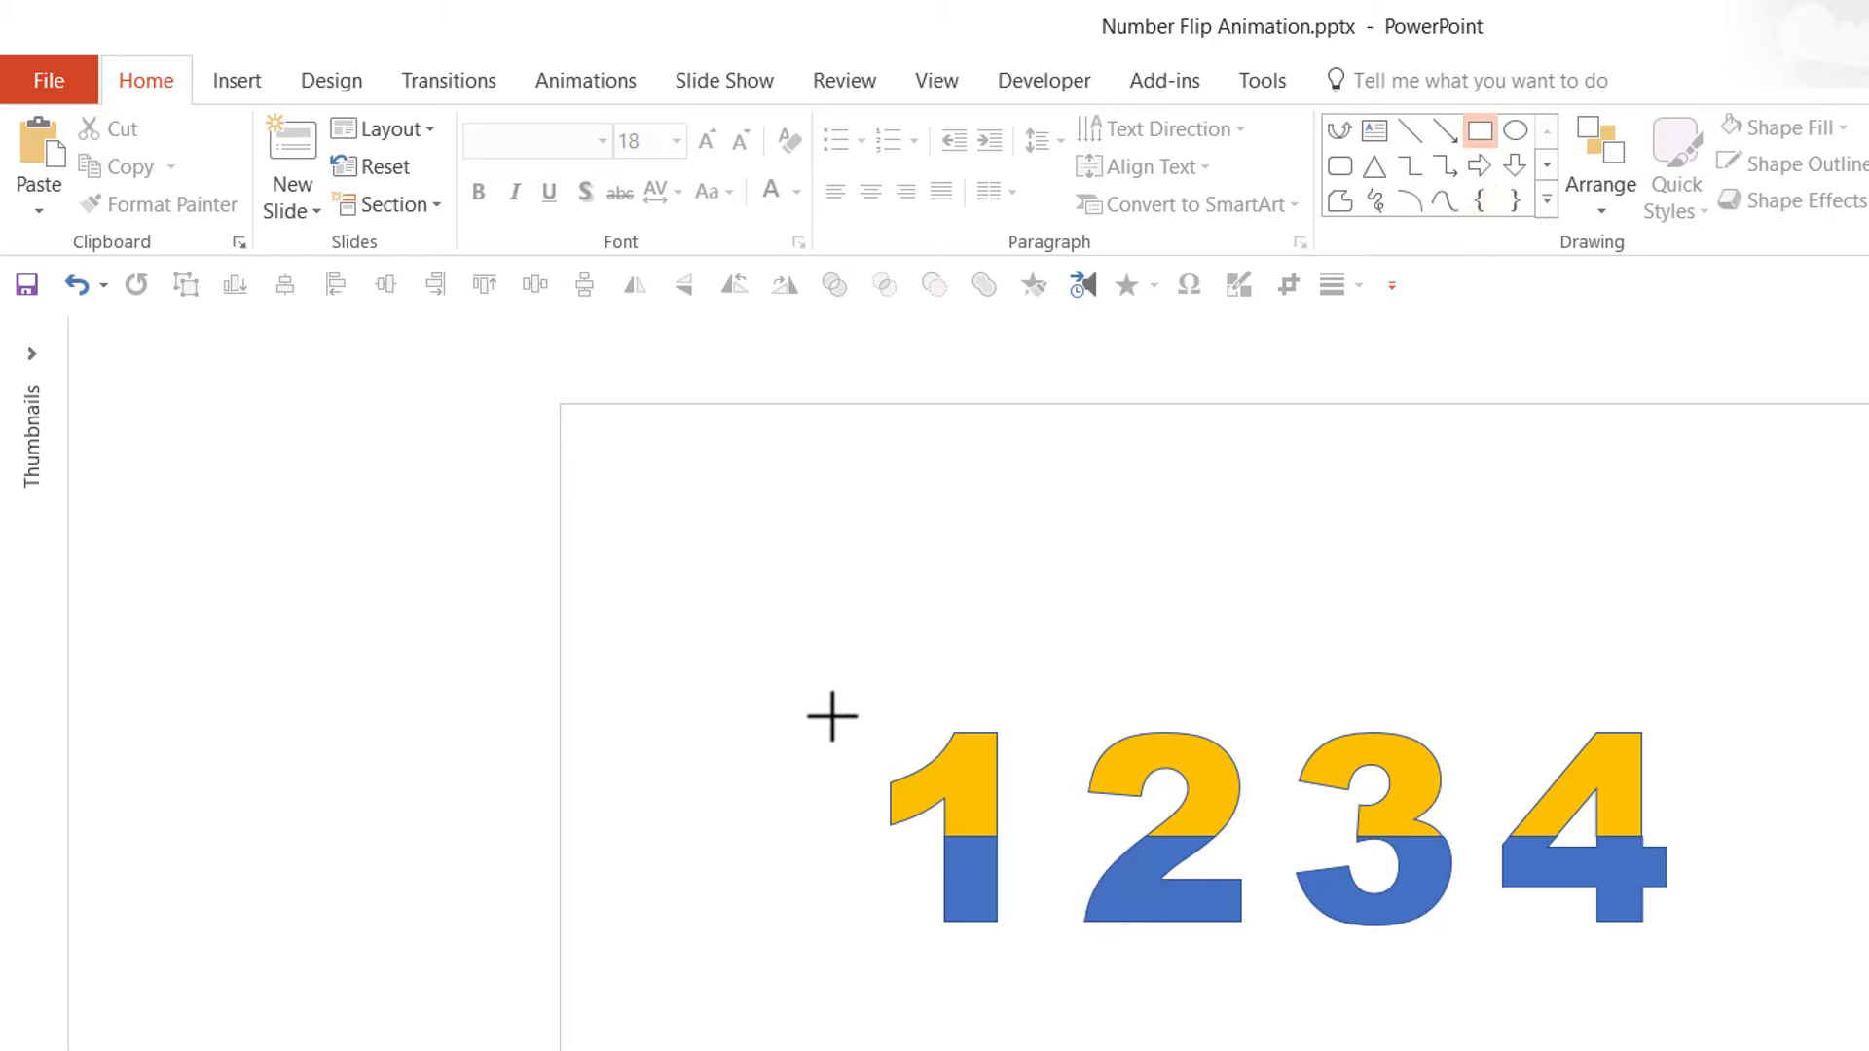
drag(843, 705, 1043, 837)
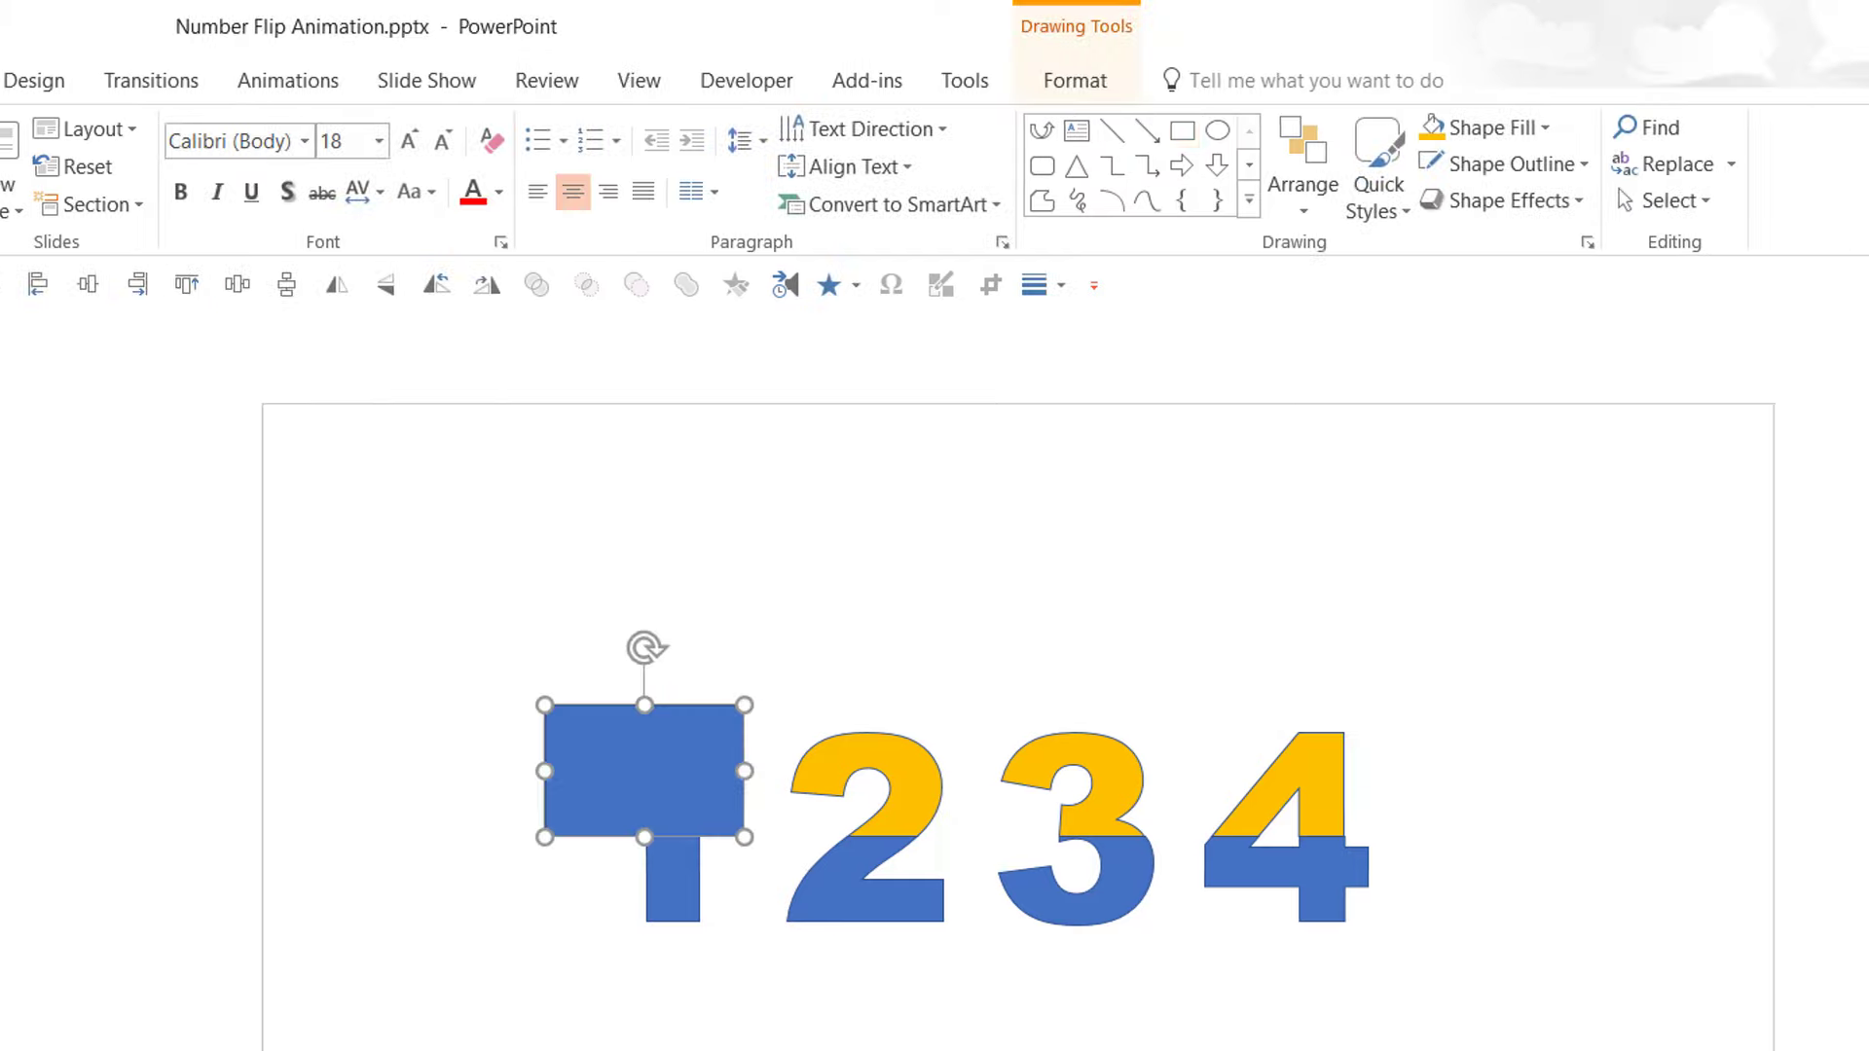
click(1565, 127)
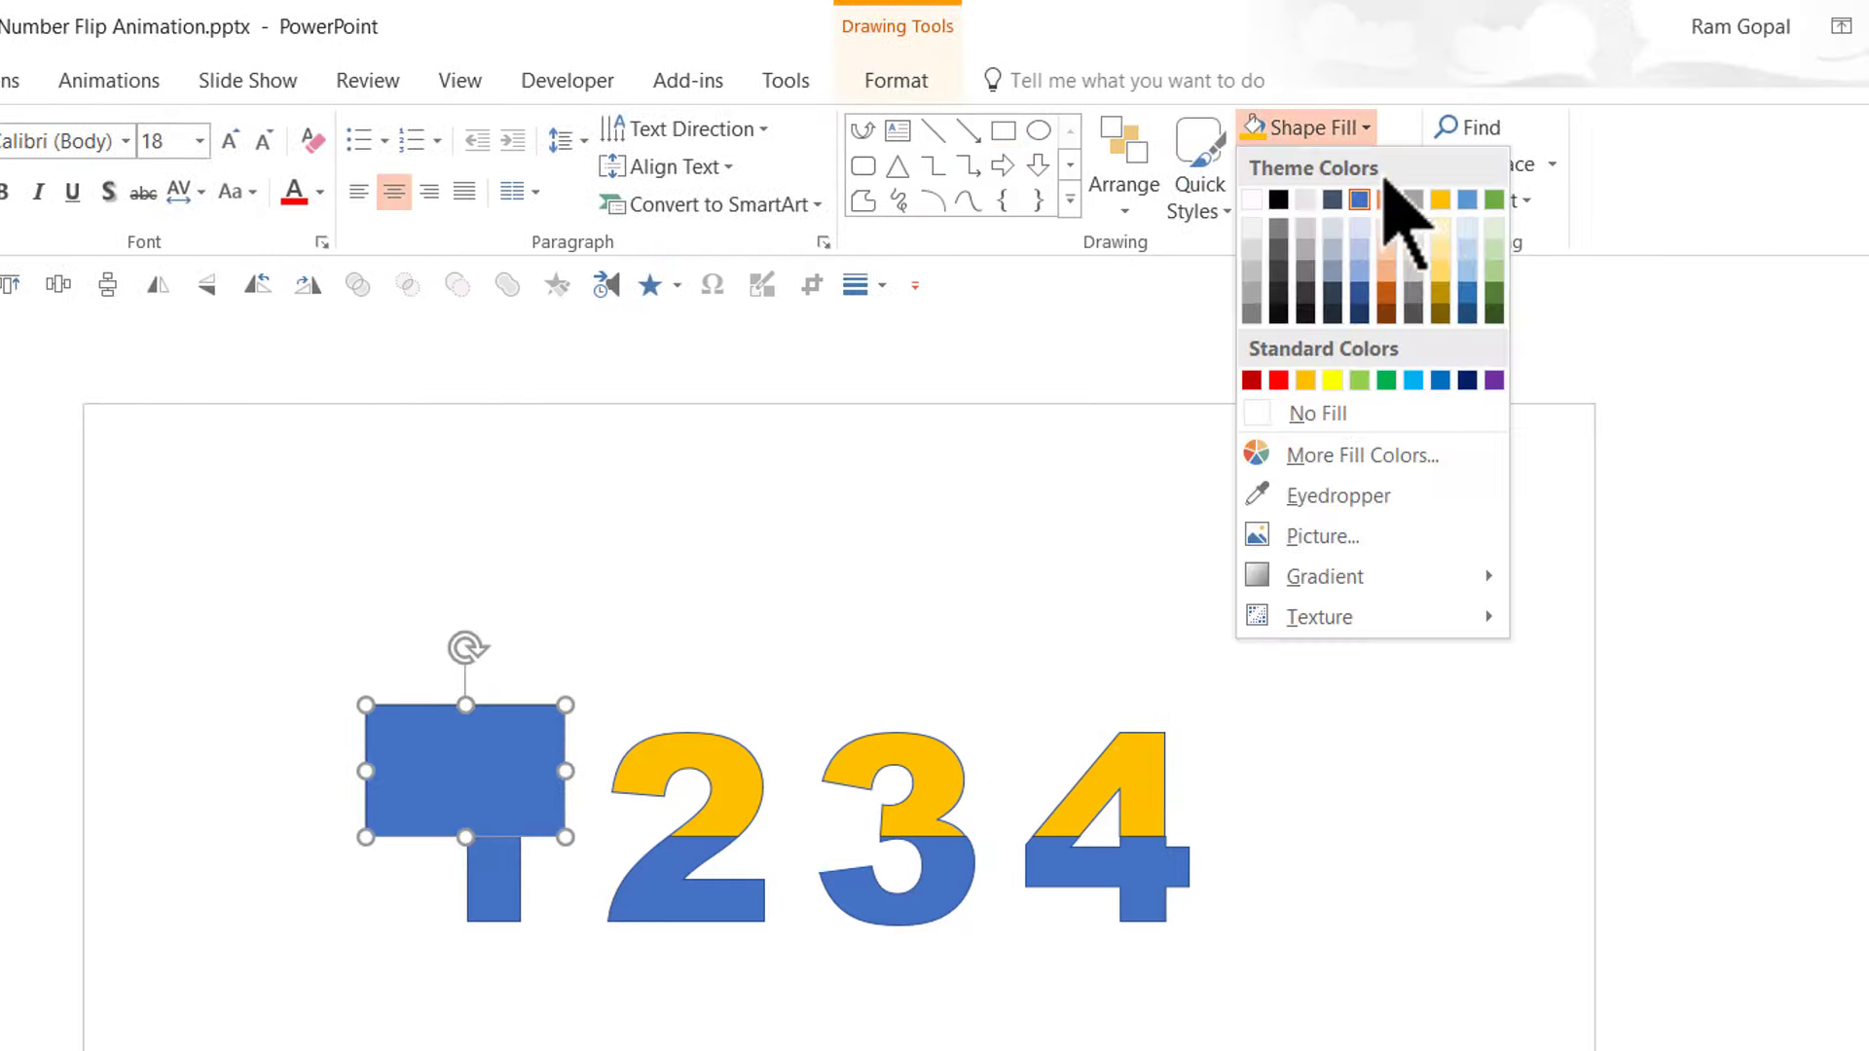
click(1386, 292)
click(1375, 141)
click(1378, 141)
click(1392, 163)
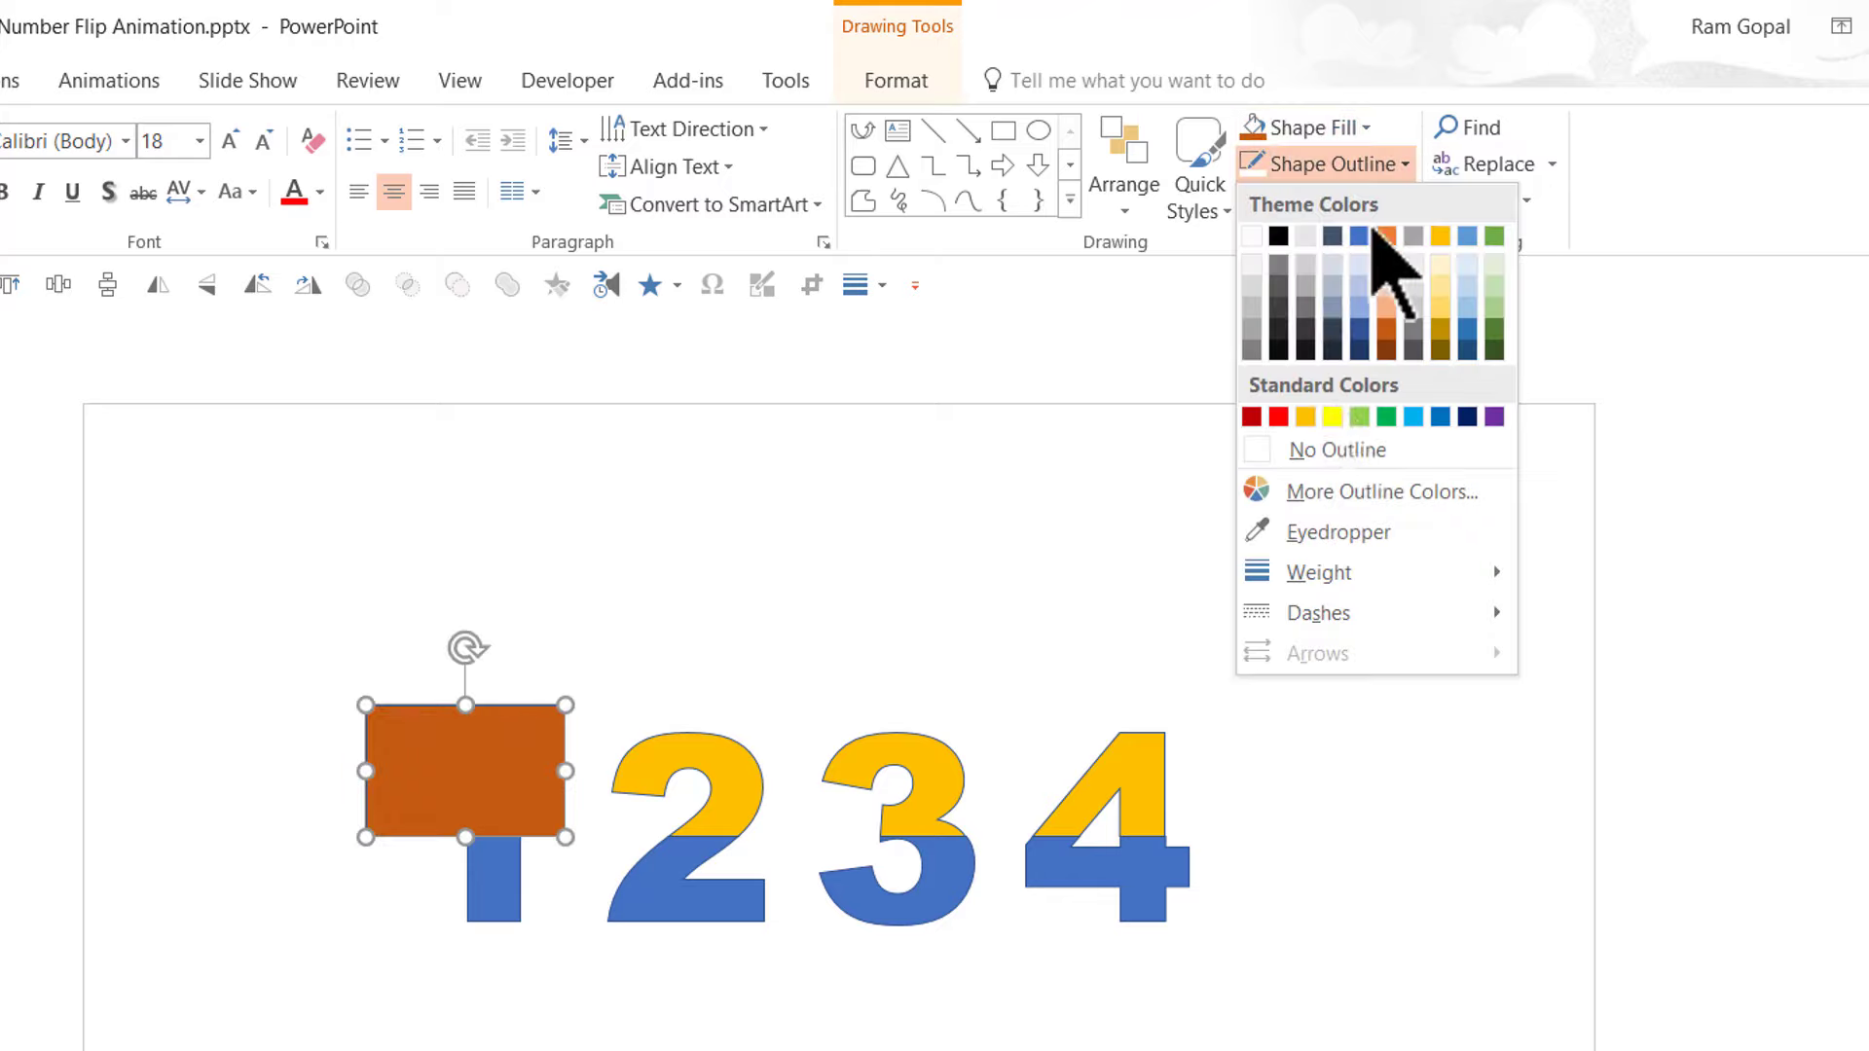
click(1336, 453)
Send the orange rectangle behind the 1 and copy it directly below.
right_click(451, 780)
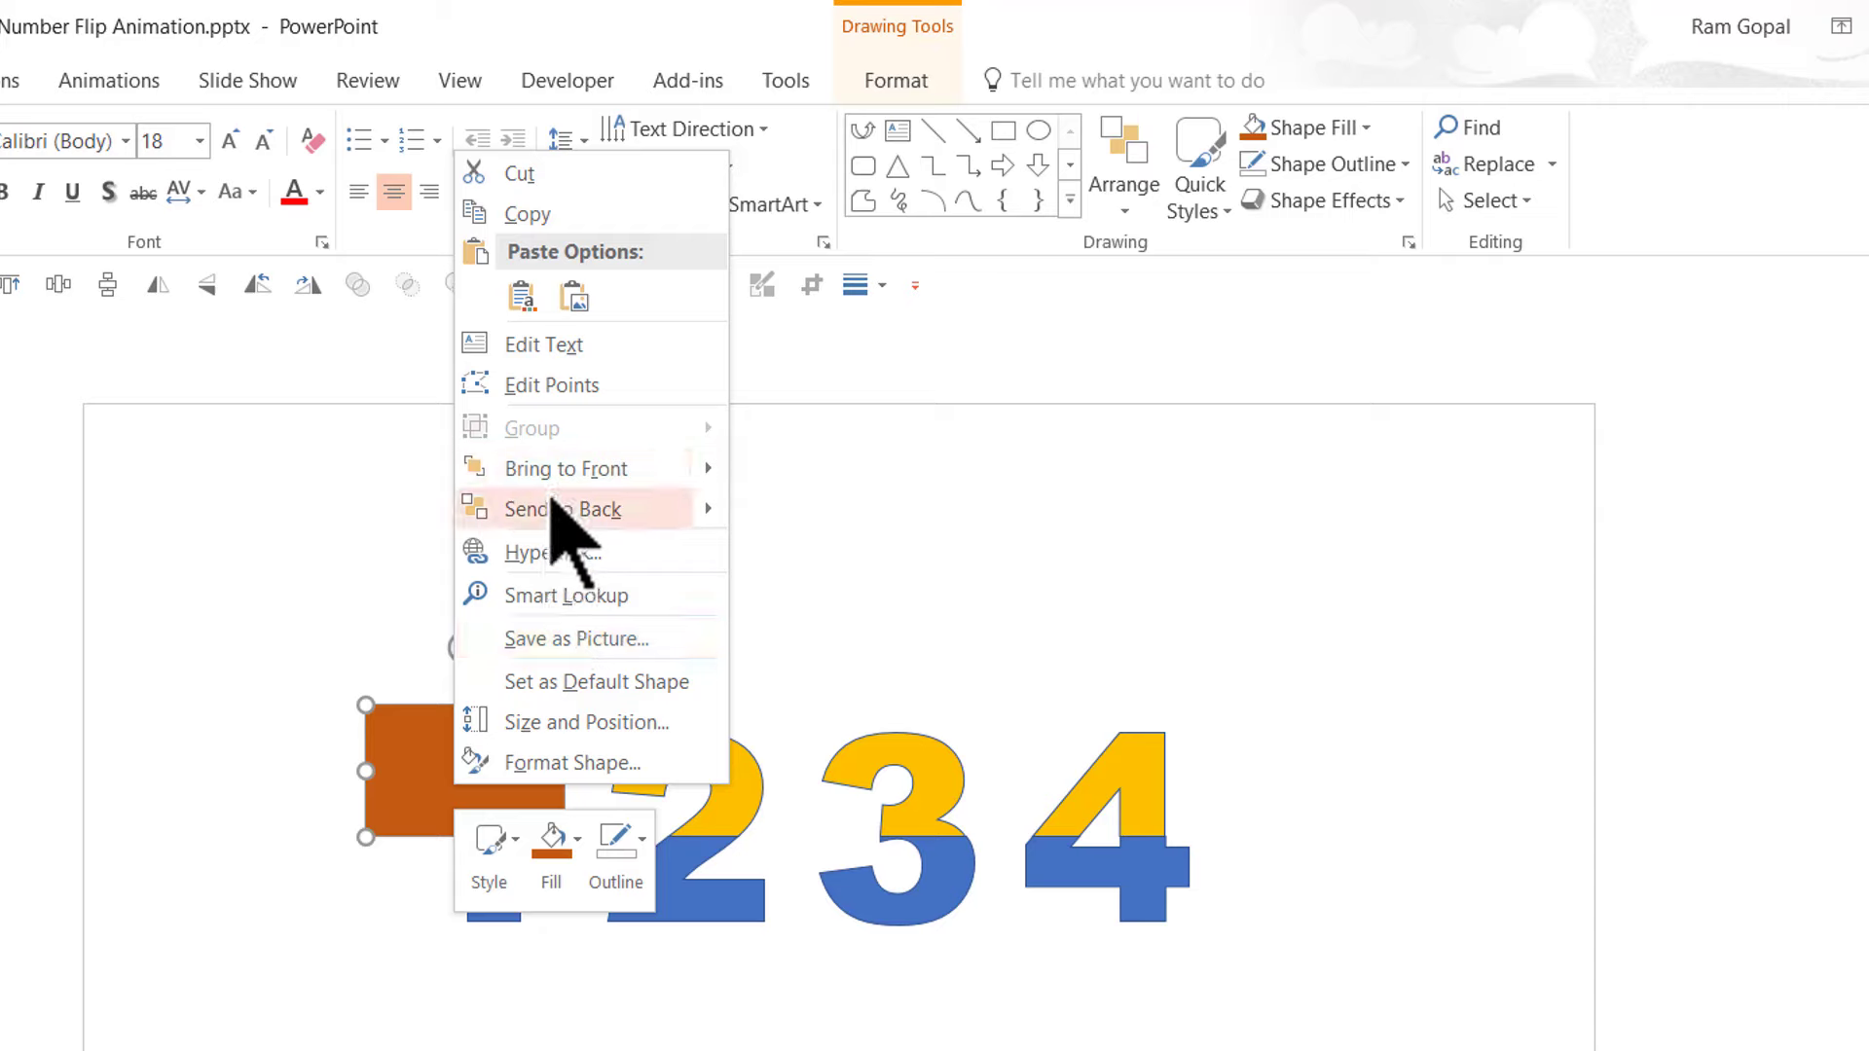
click(552, 504)
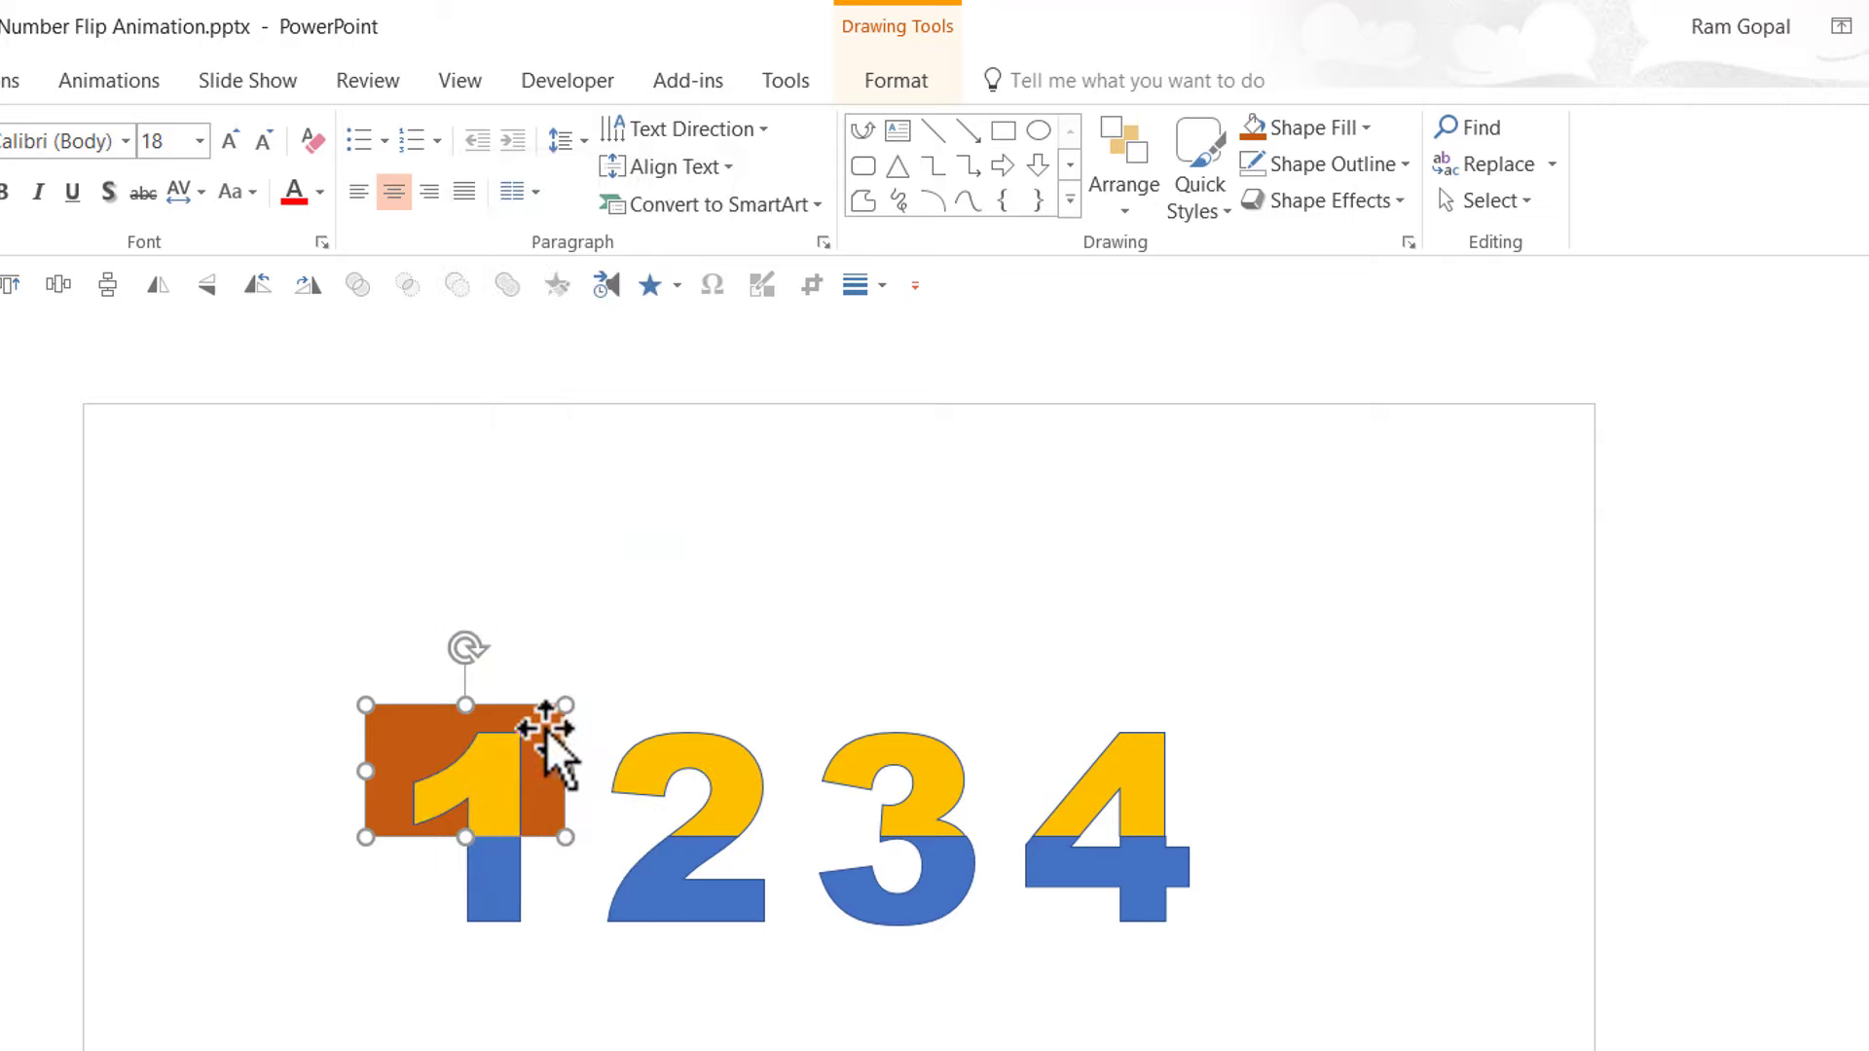
drag(546, 728, 547, 862)
Fill the lower rectangle light green and send it behind the 1.
click(1324, 130)
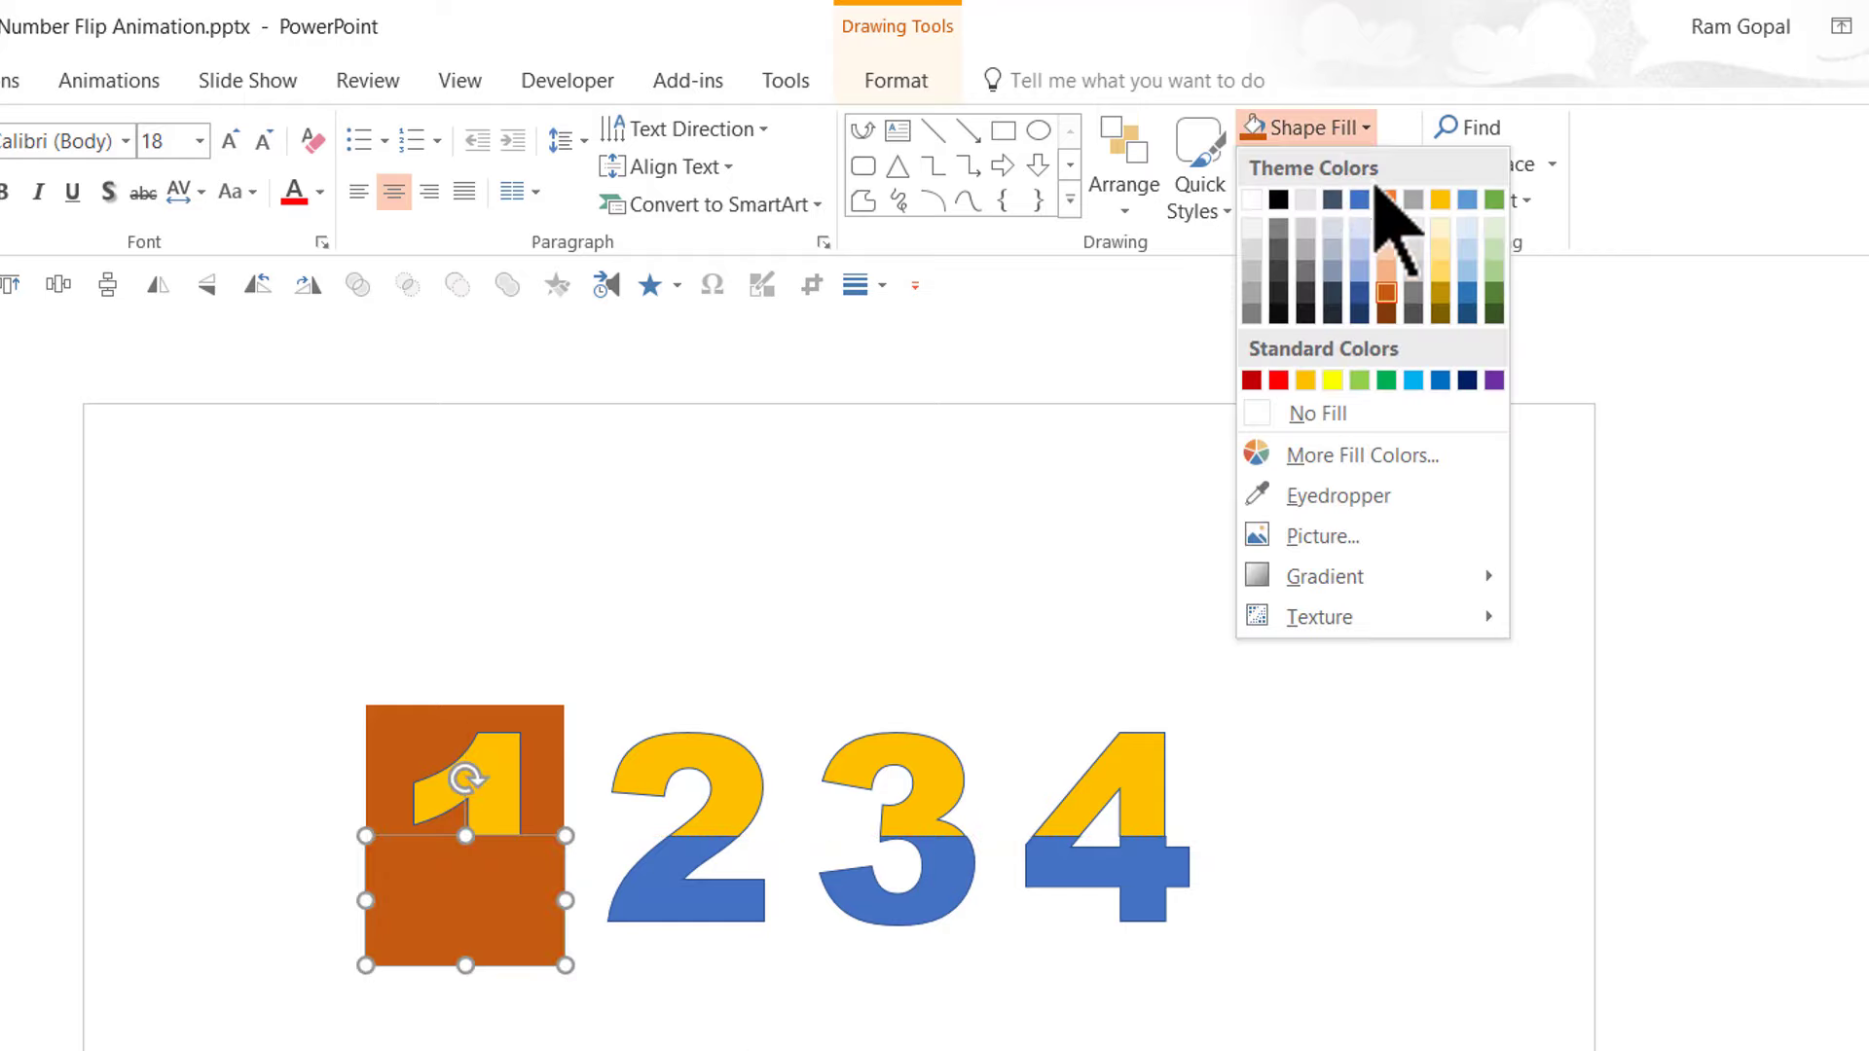
click(1360, 380)
right_click(539, 926)
mouse_move(647, 670)
click(922, 657)
Group the green and orange rectangles into one tile.
click(333, 960)
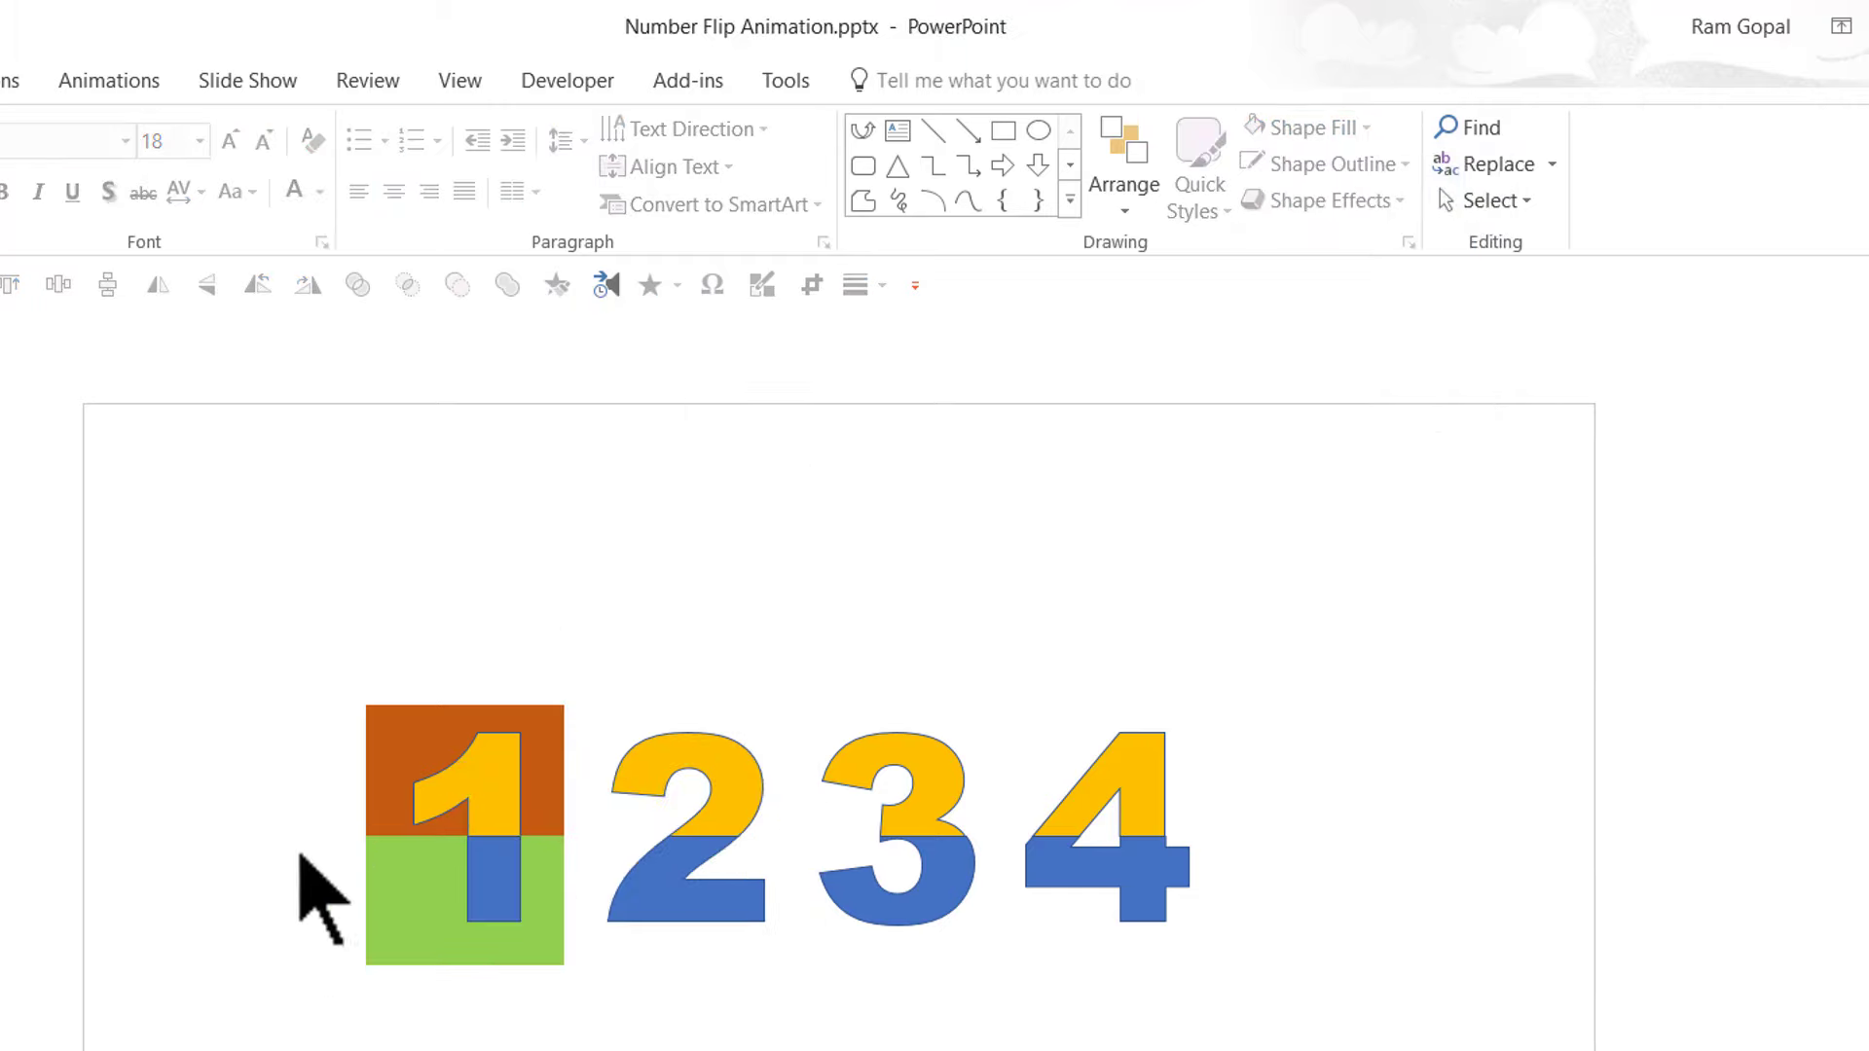
click(390, 937)
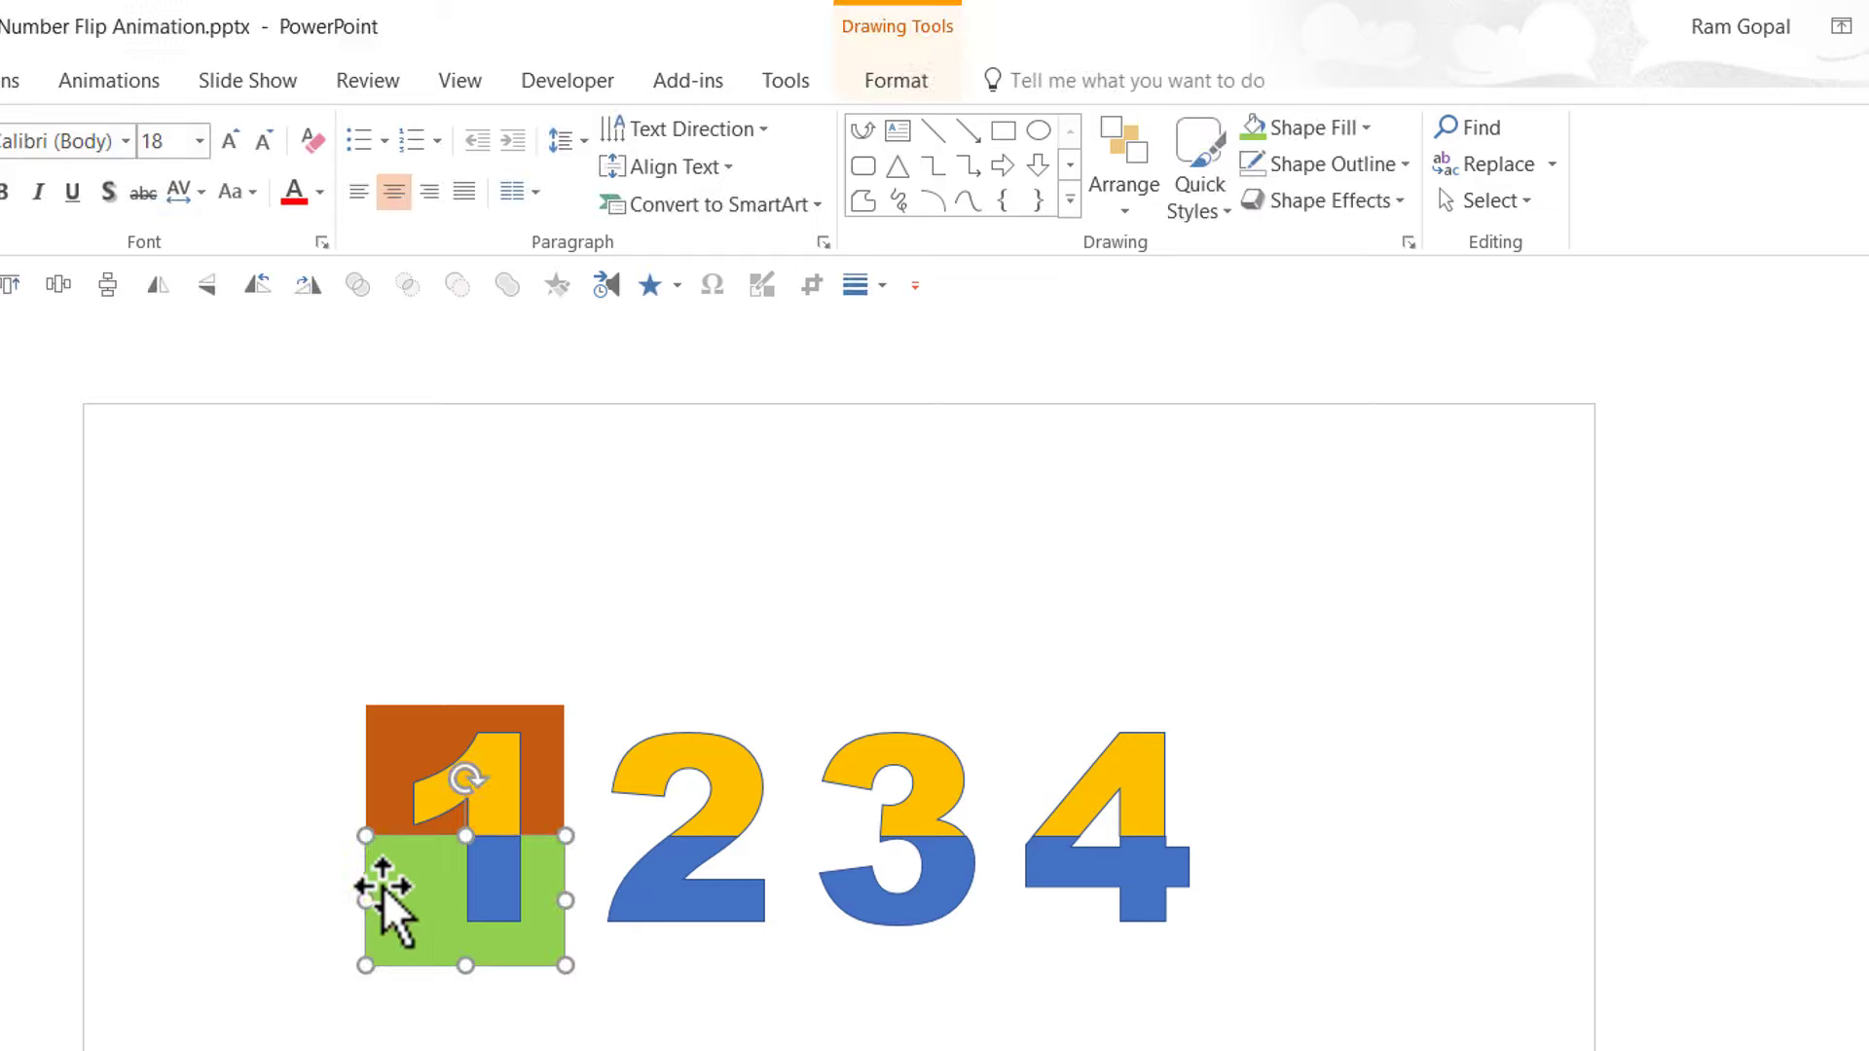
shift+click(394, 761)
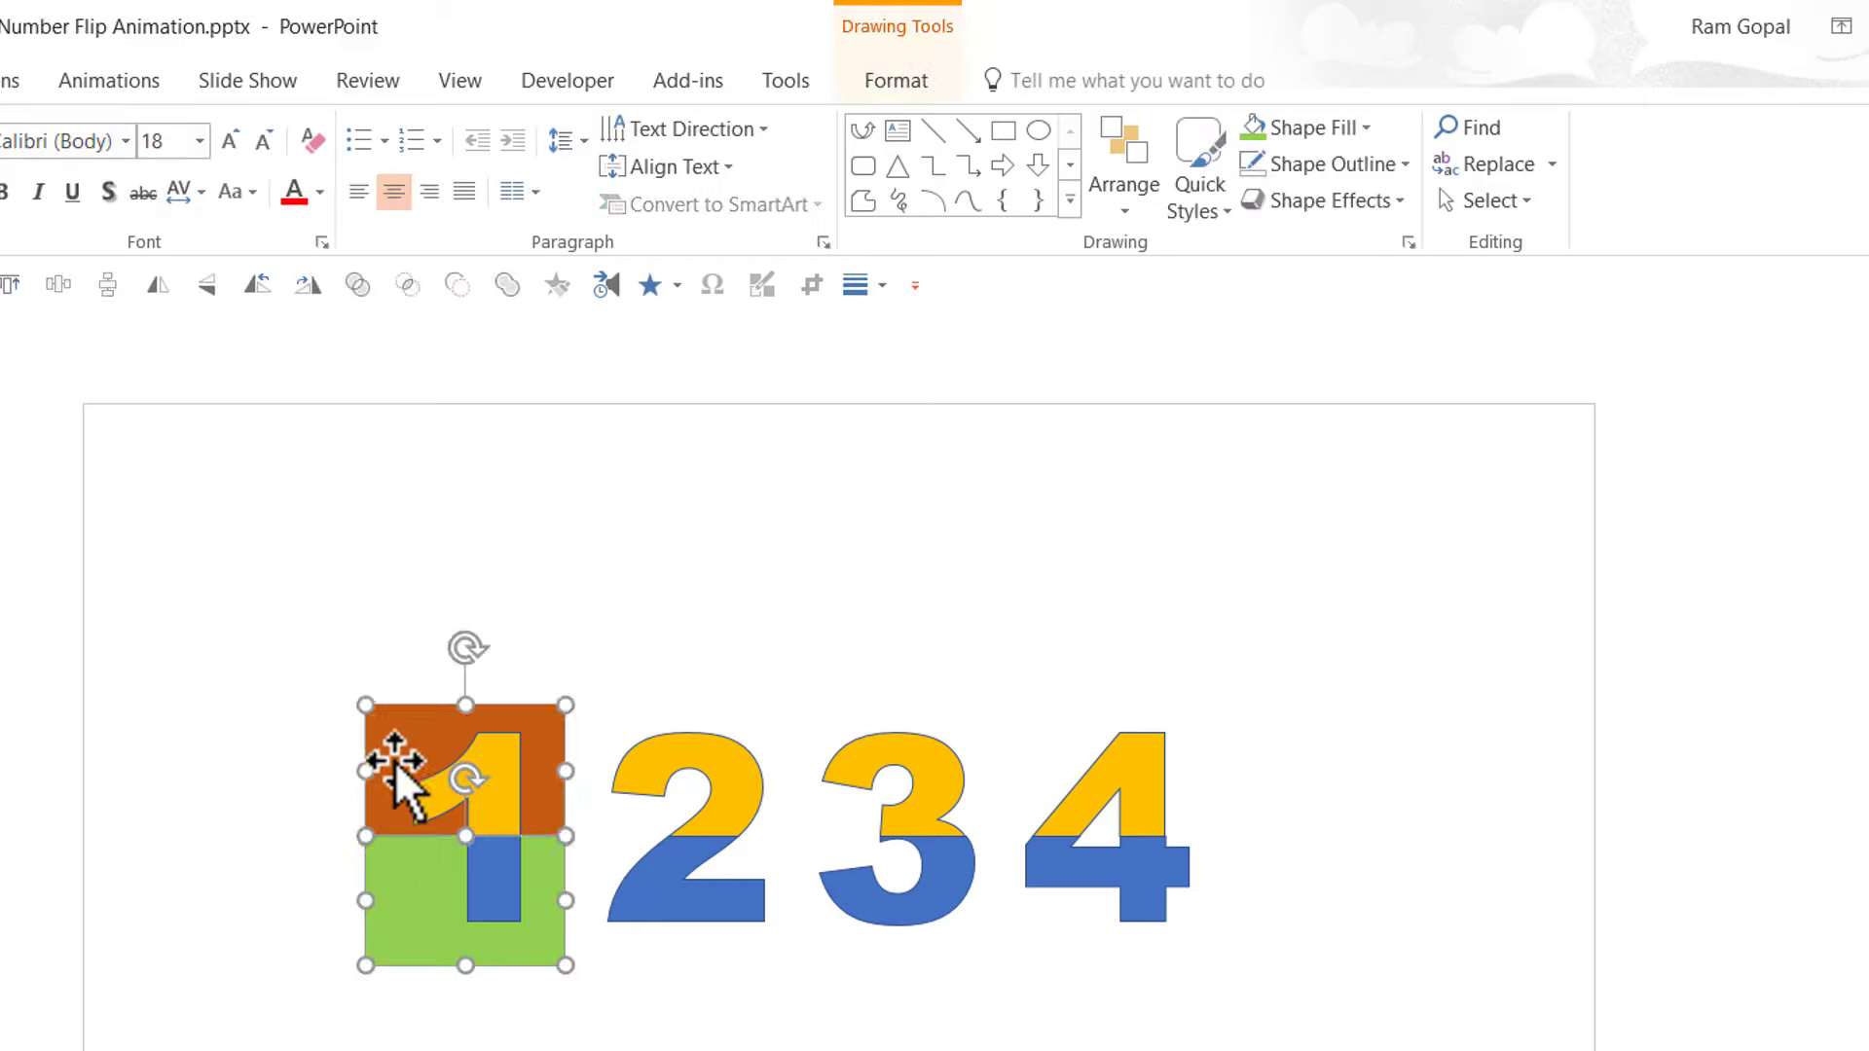
key(ctrl+g)
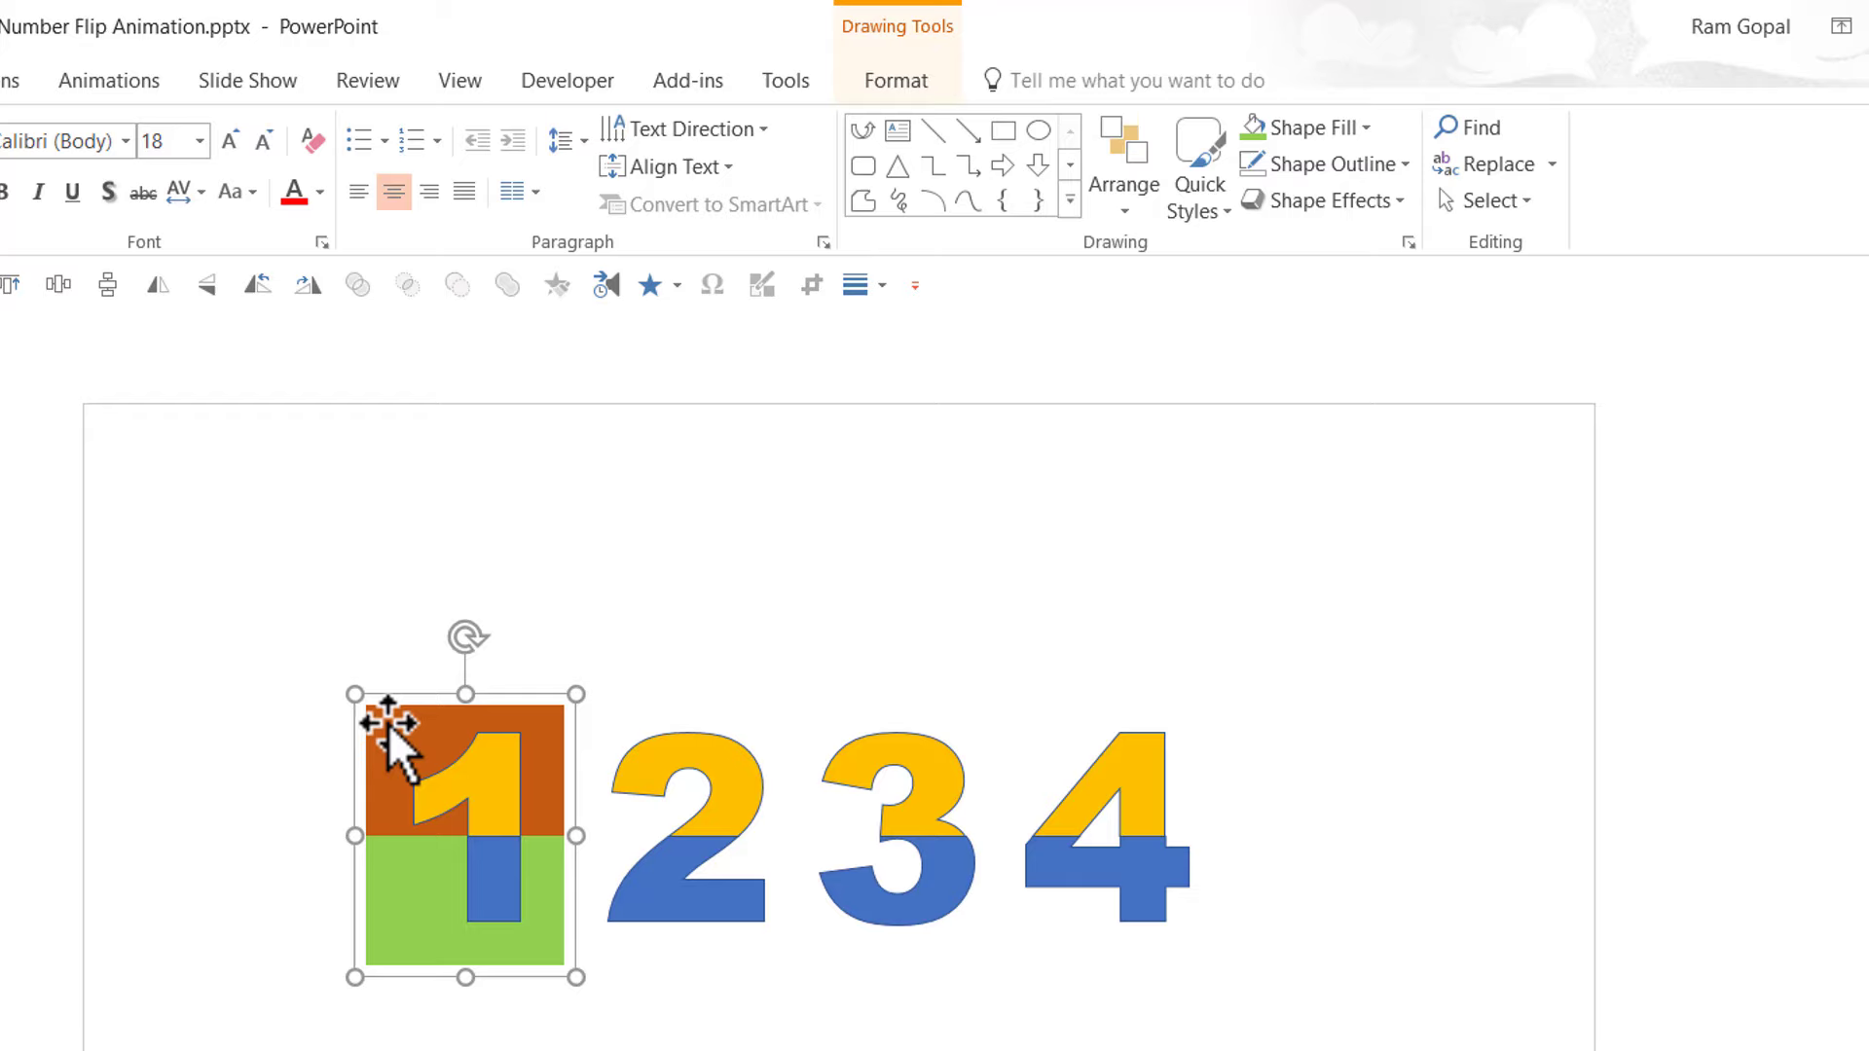
Copy the orange-over-green tile over the 2, 3 and 4 and align all four tiles by middle.
drag(389, 725, 1077, 733)
shift+click(968, 759)
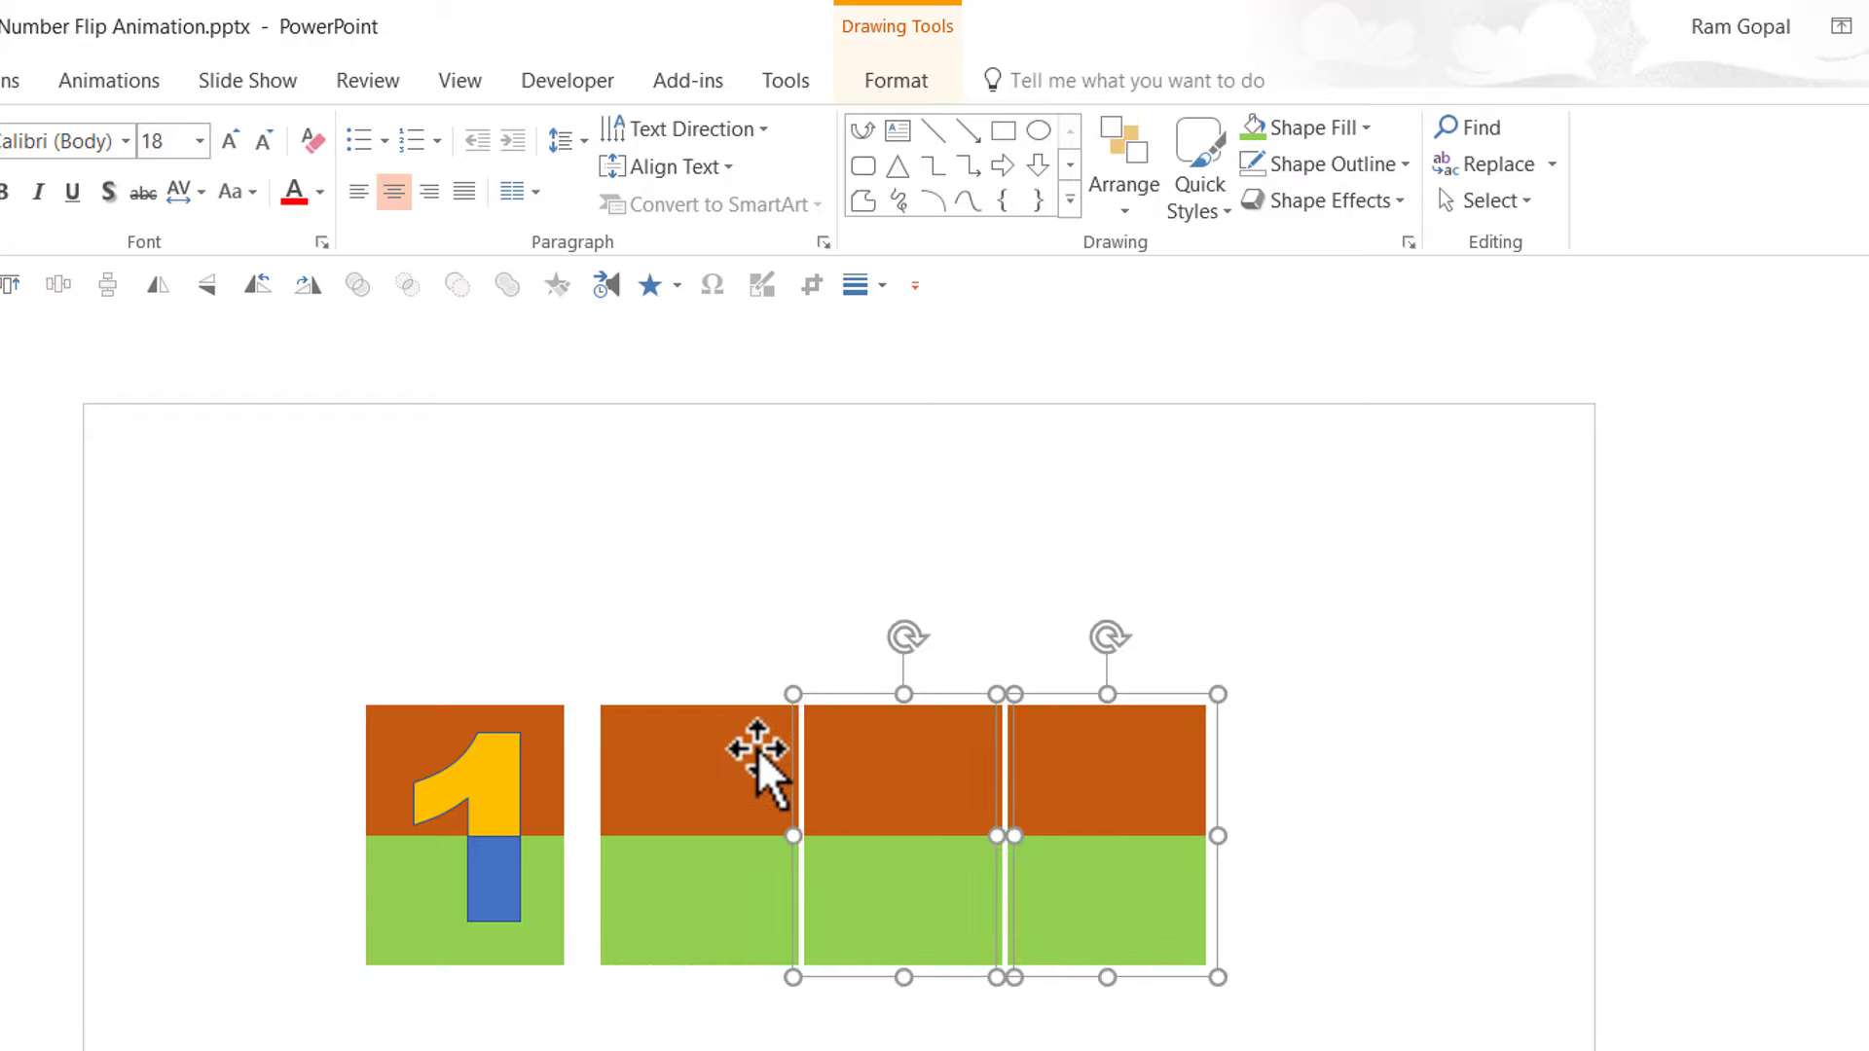
shift+click(755, 751)
shift+click(368, 745)
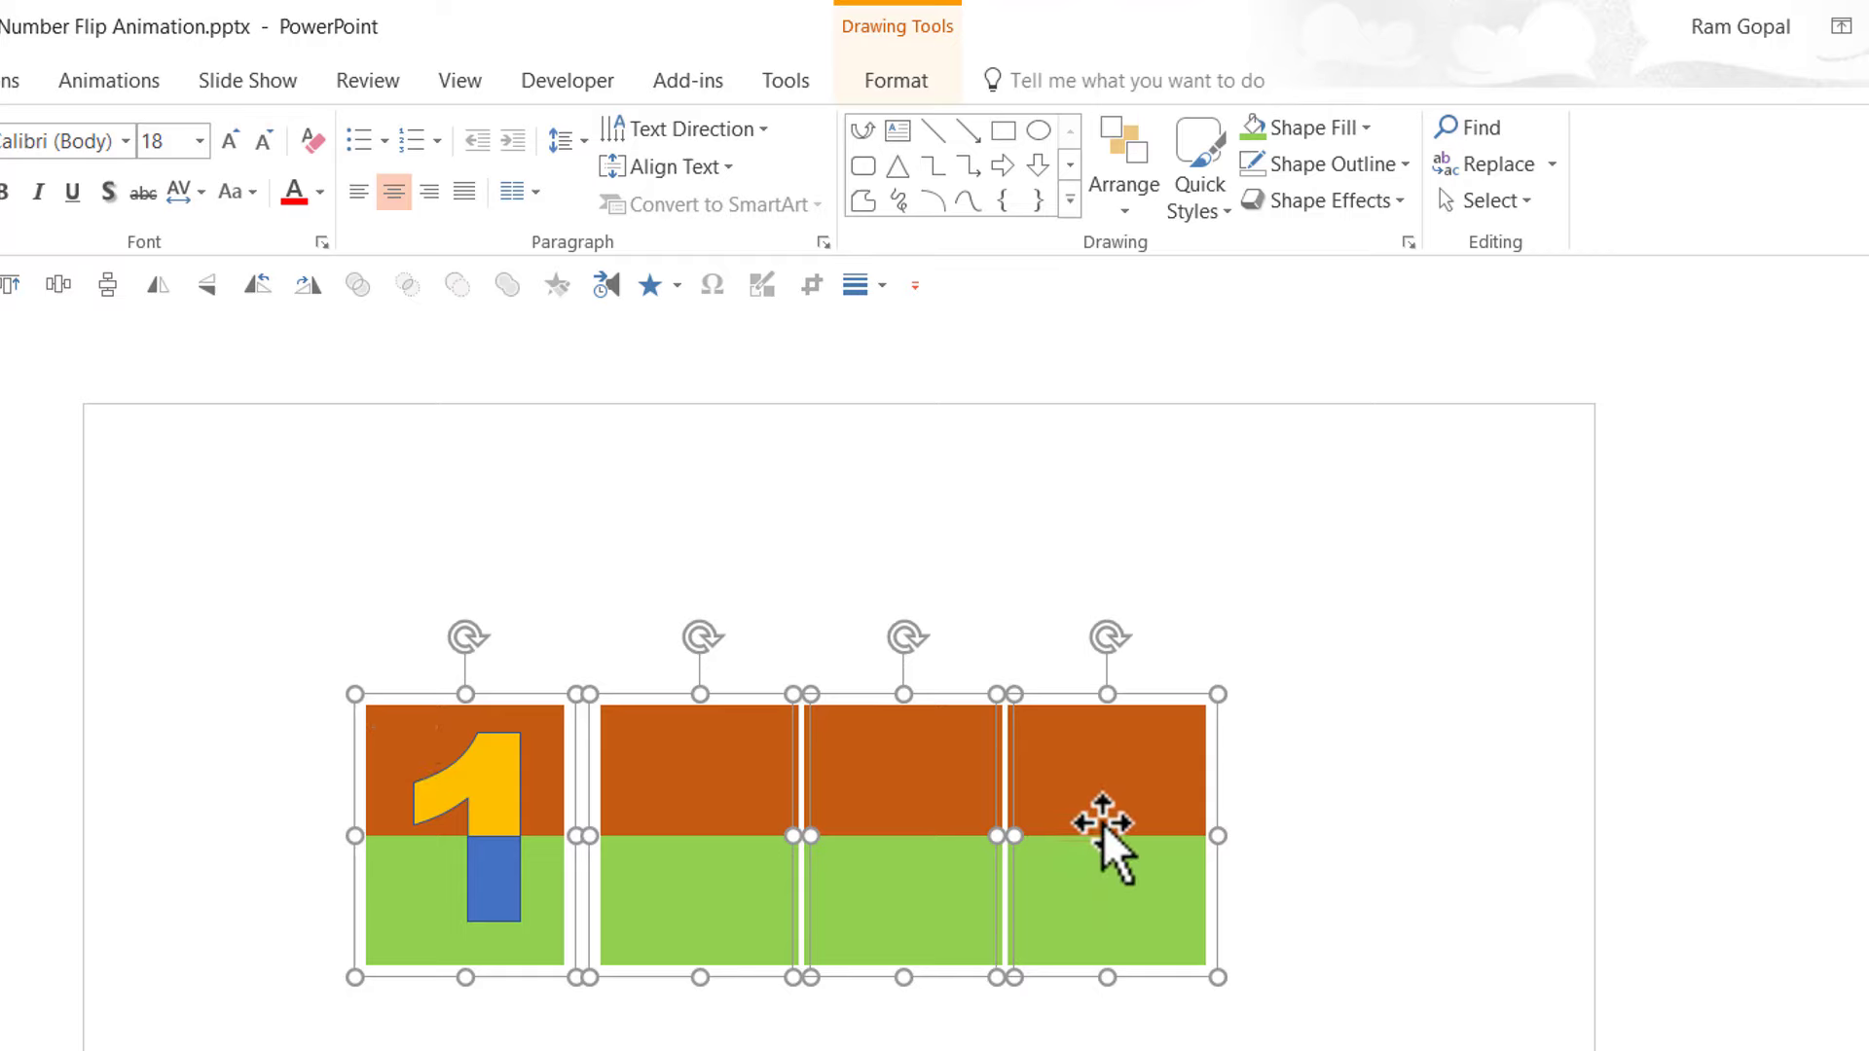
click(1126, 174)
mouse_move(1211, 649)
click(1404, 811)
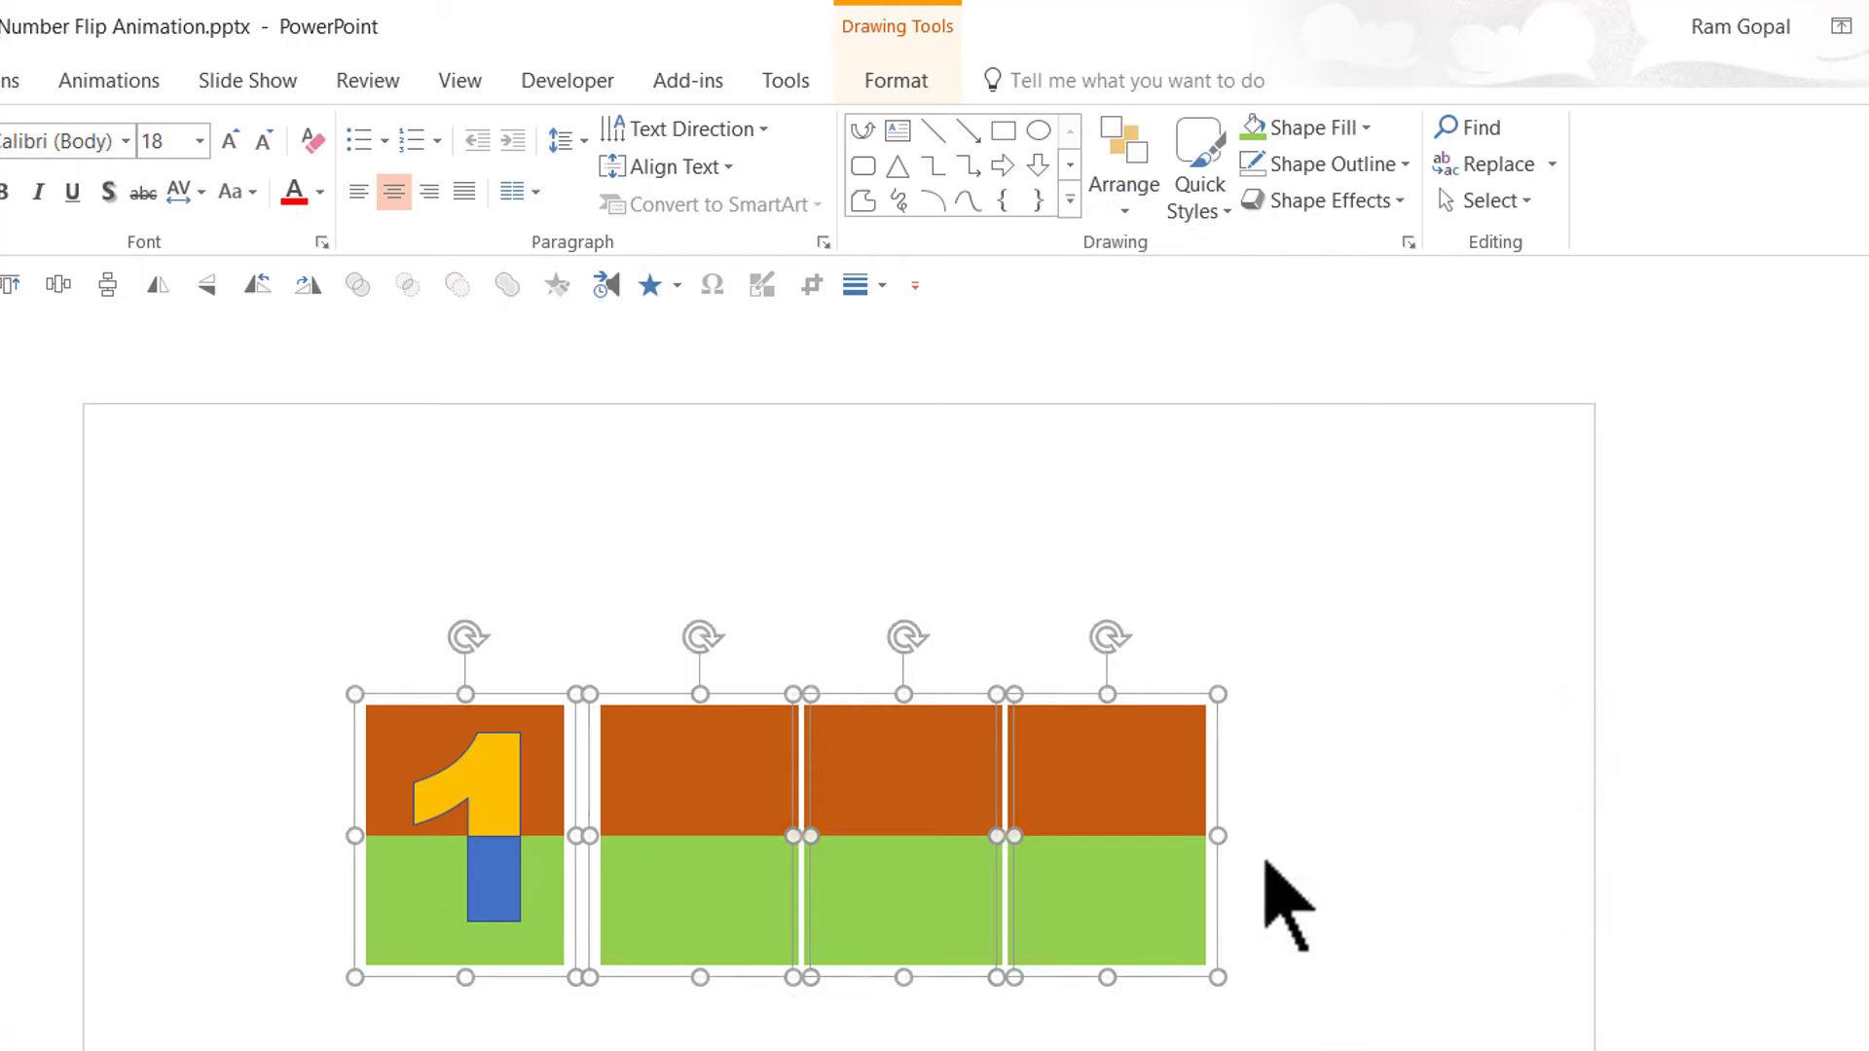
Send the tiles over 2, 3 and 4 behind their digits.
click(1295, 847)
click(774, 752)
shift+click(1159, 759)
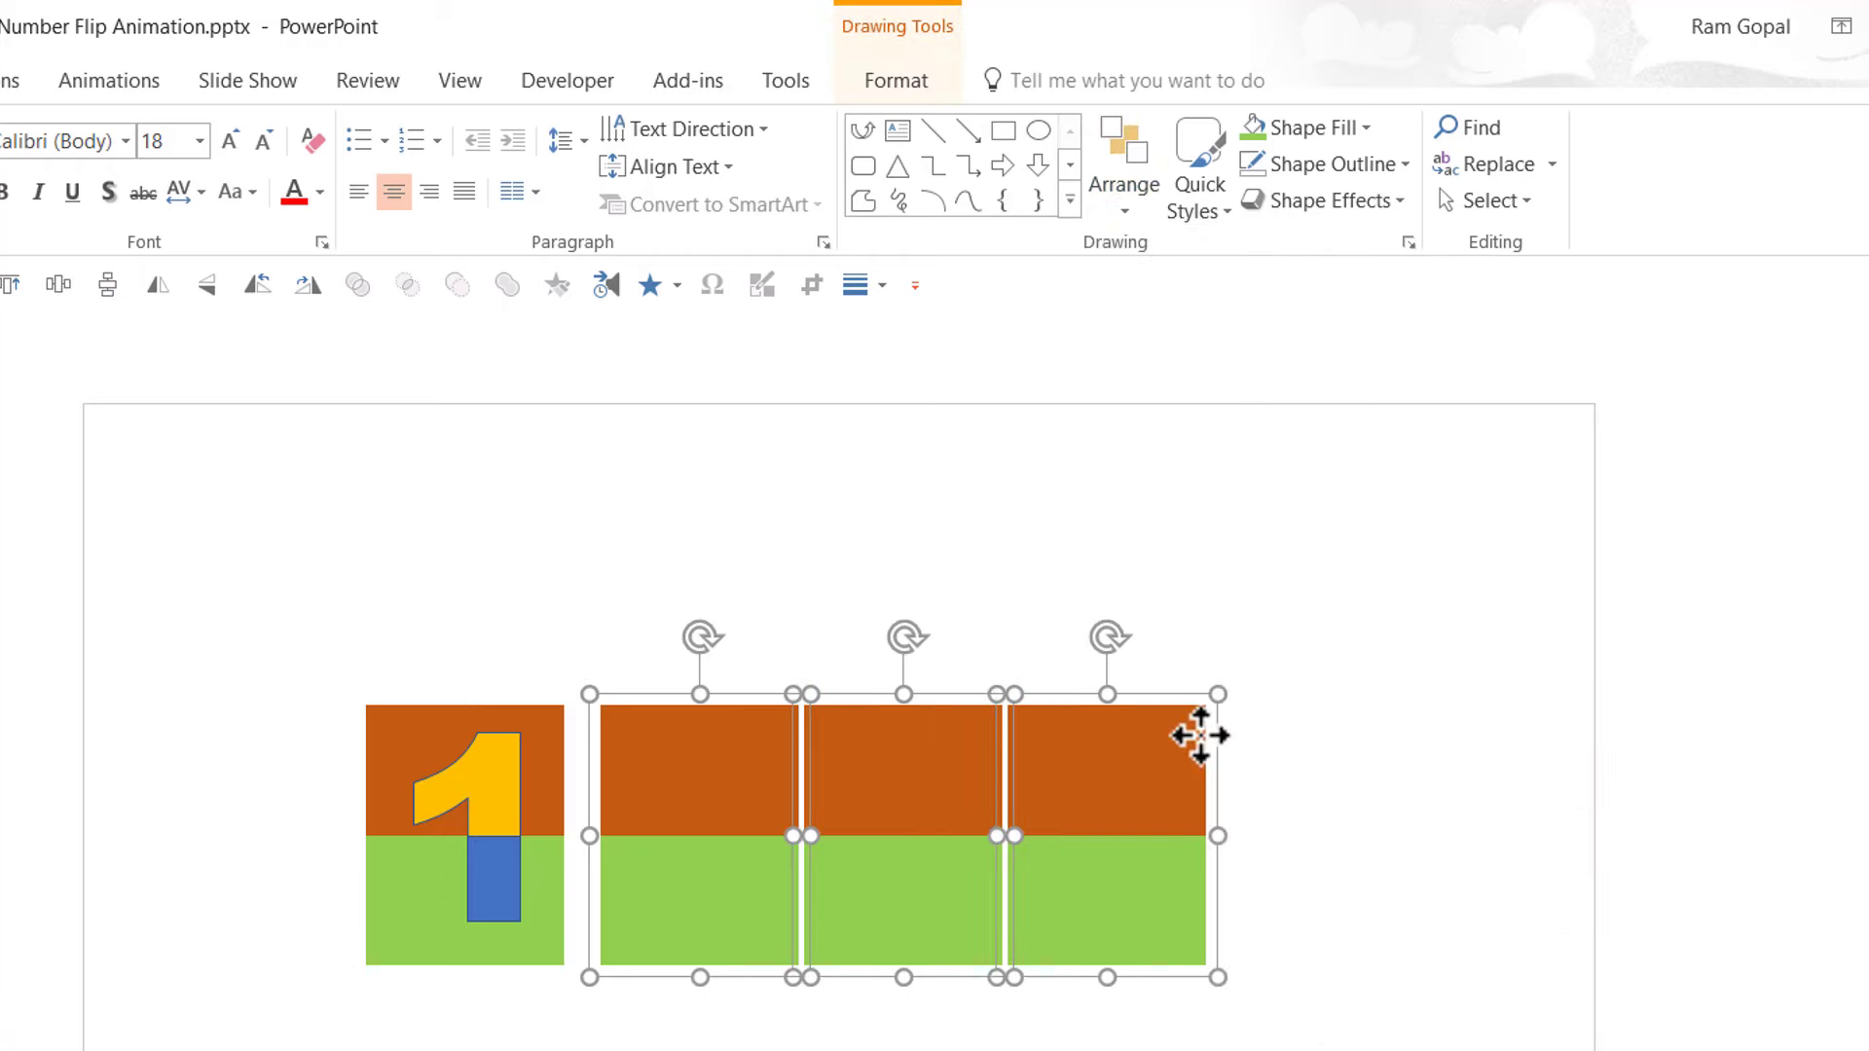
right_click(1200, 737)
click(1229, 1008)
key(Escape)
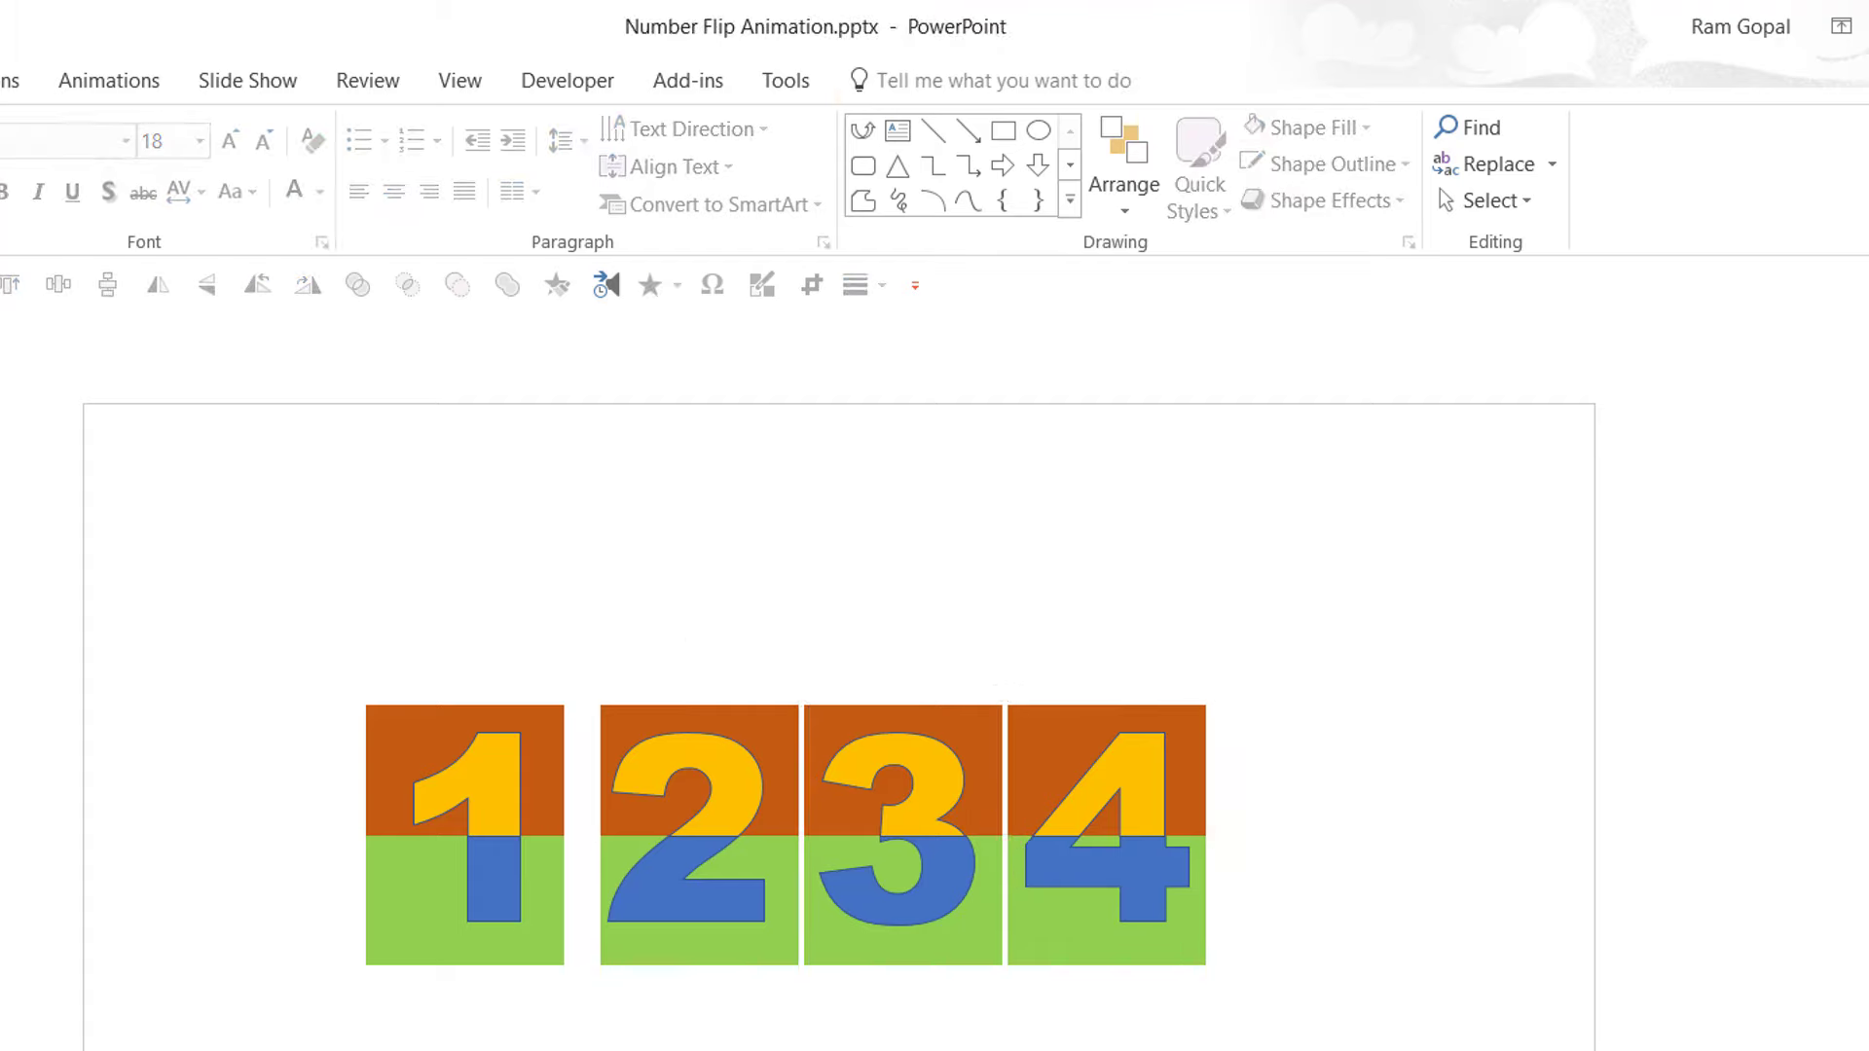
Apply Align Center to each of the digits 2, 3 and 4 together with its own tile.
drag(832, 1050, 564, 513)
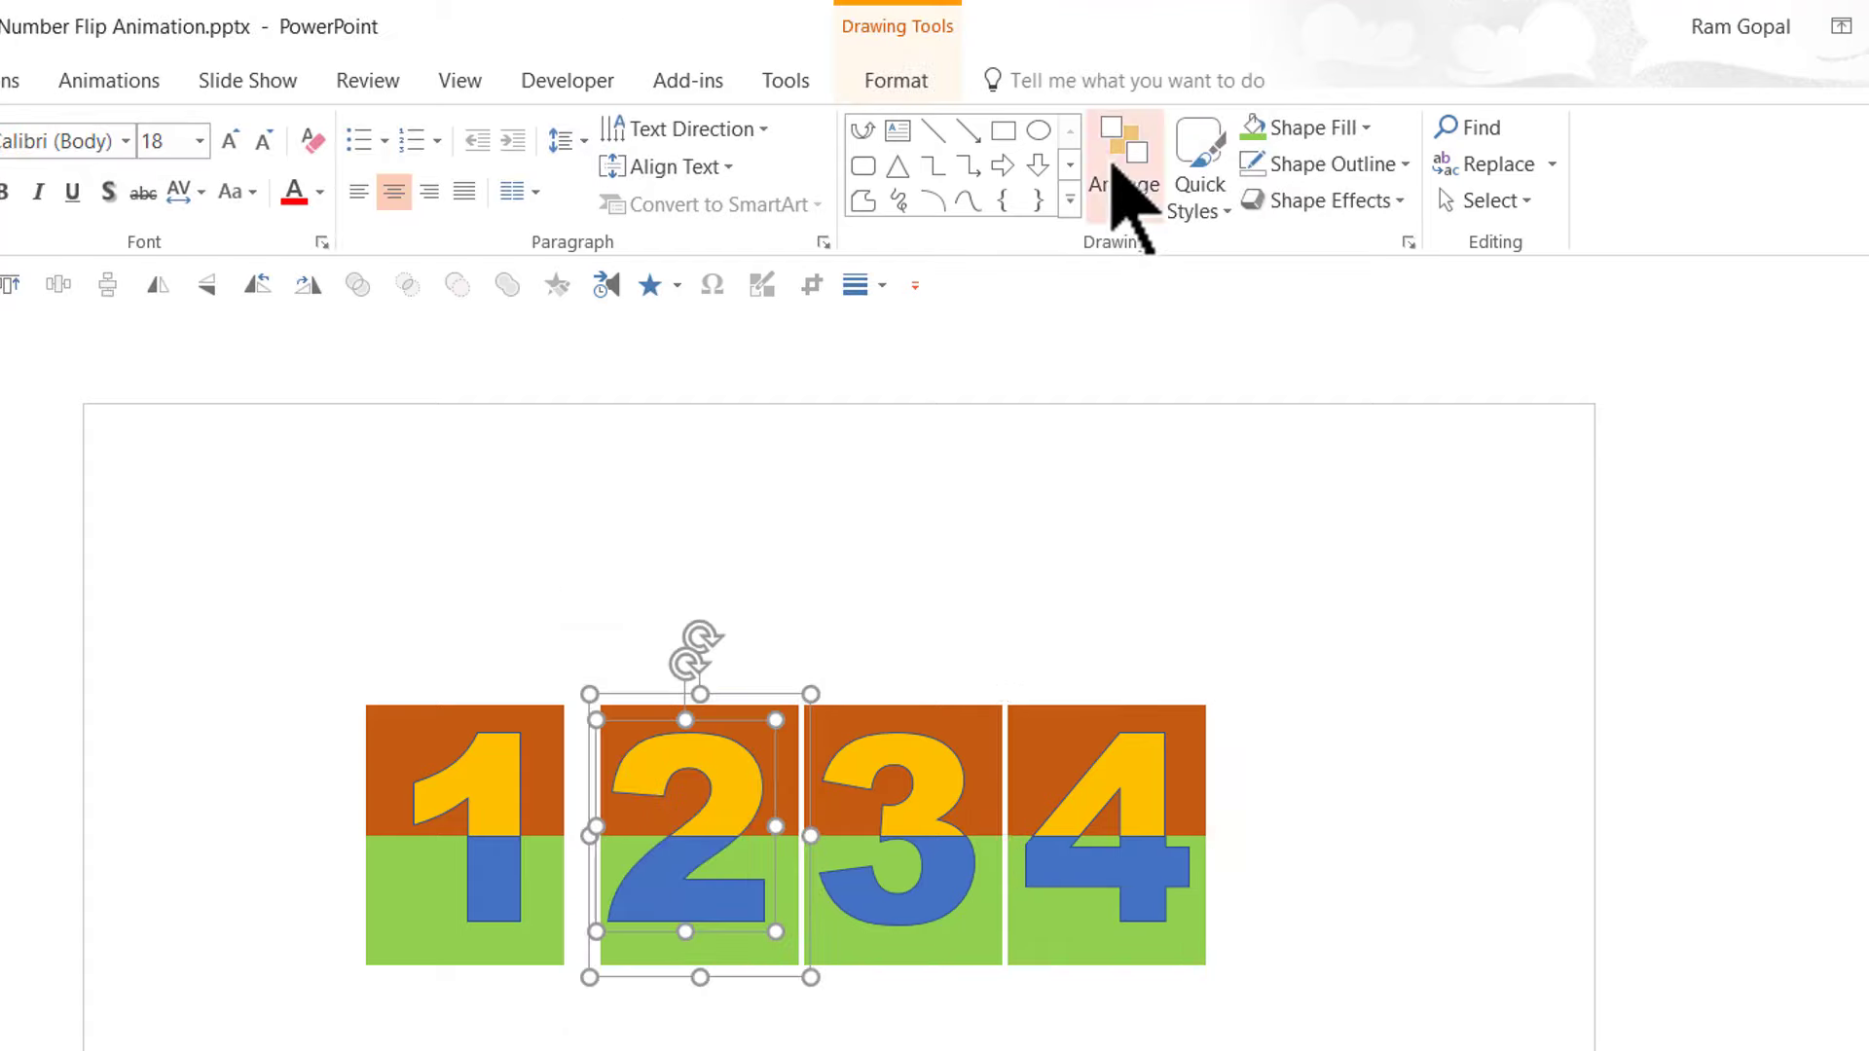
click(1114, 175)
mouse_move(1168, 646)
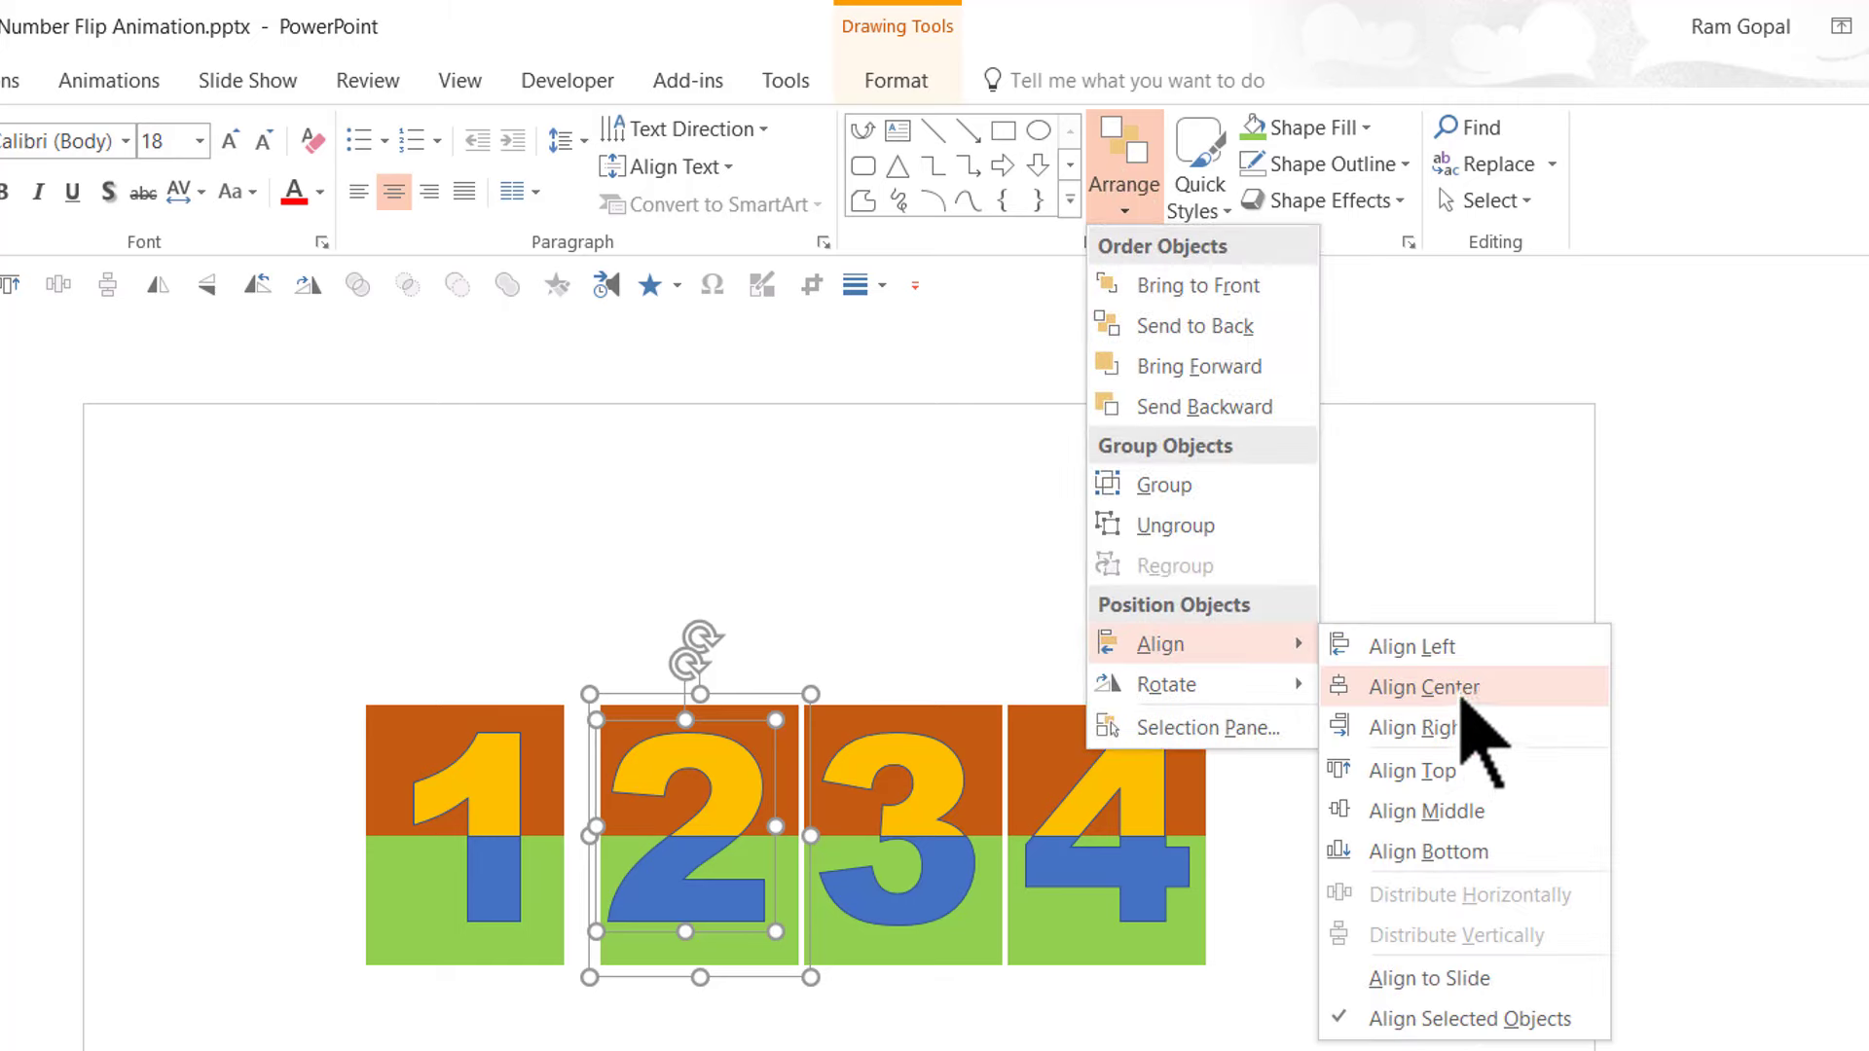
click(1424, 688)
click(1077, 1002)
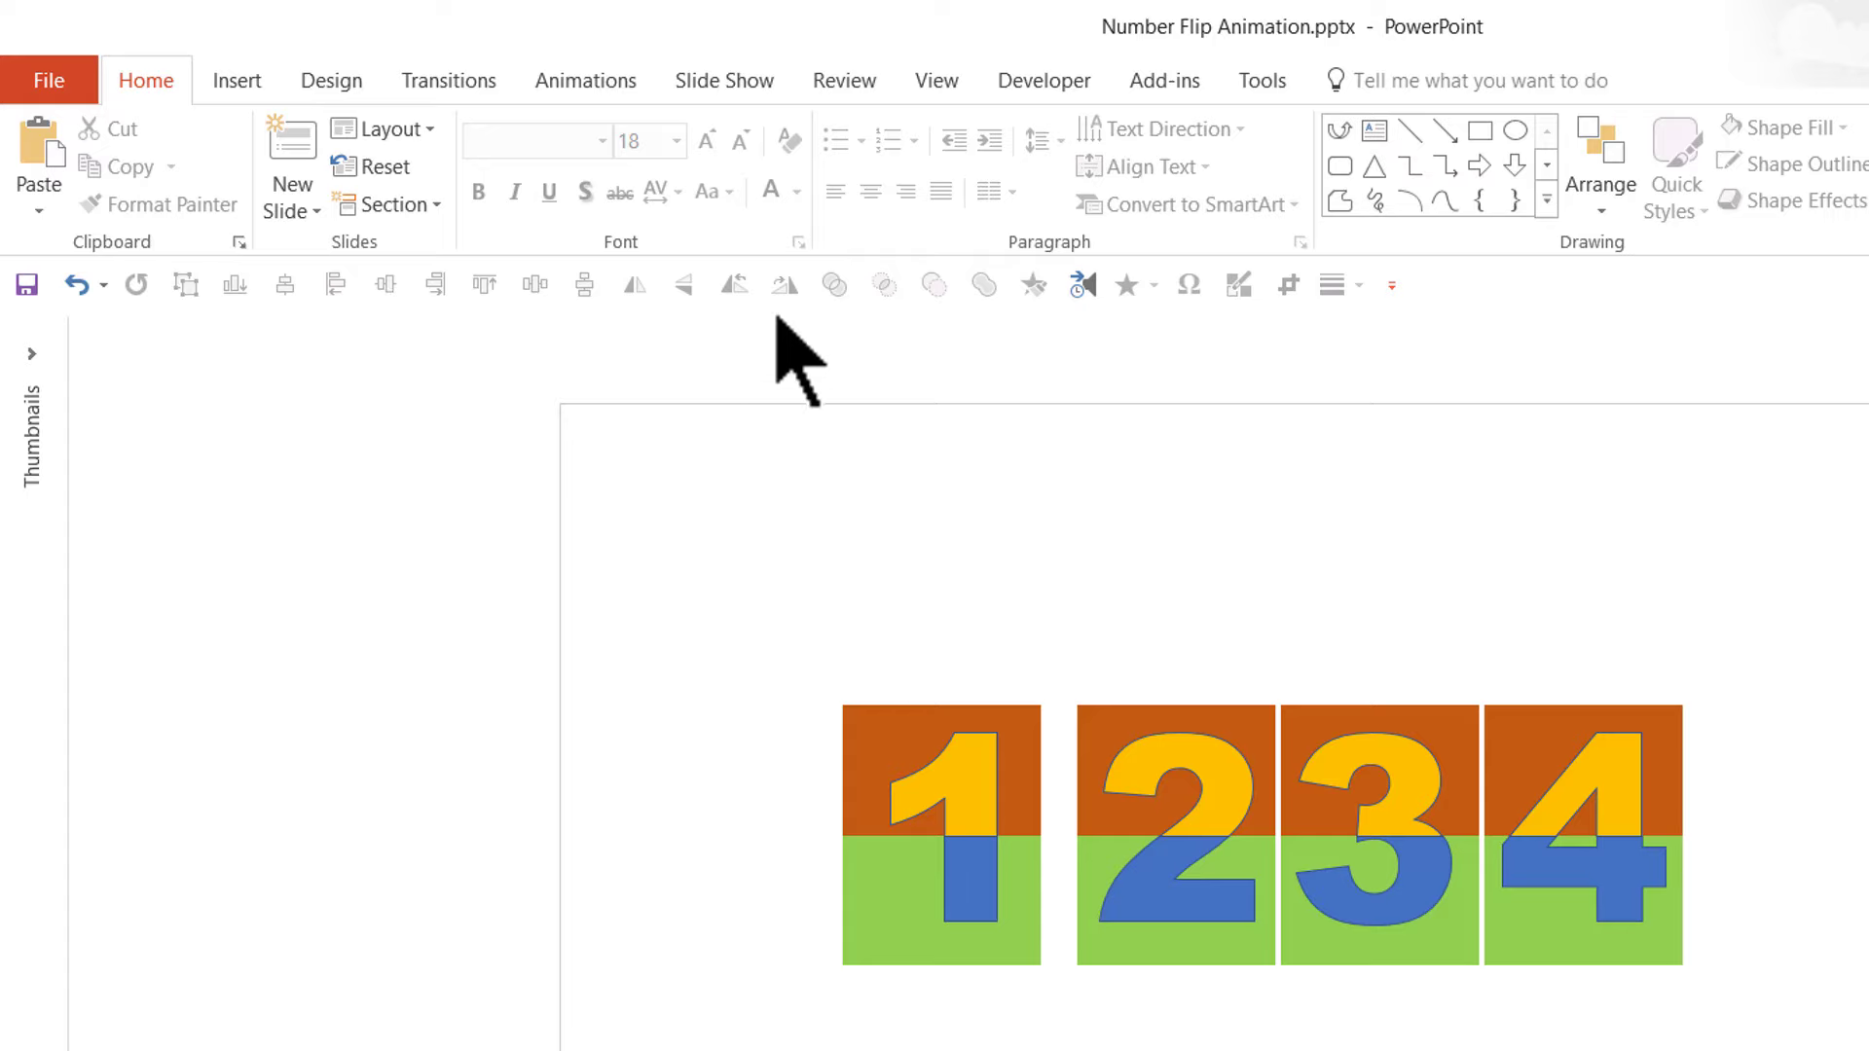
mouse_move(1505, 1050)
mouse_down()
mouse_move(1305, 889)
mouse_move(1207, 567)
mouse_up()
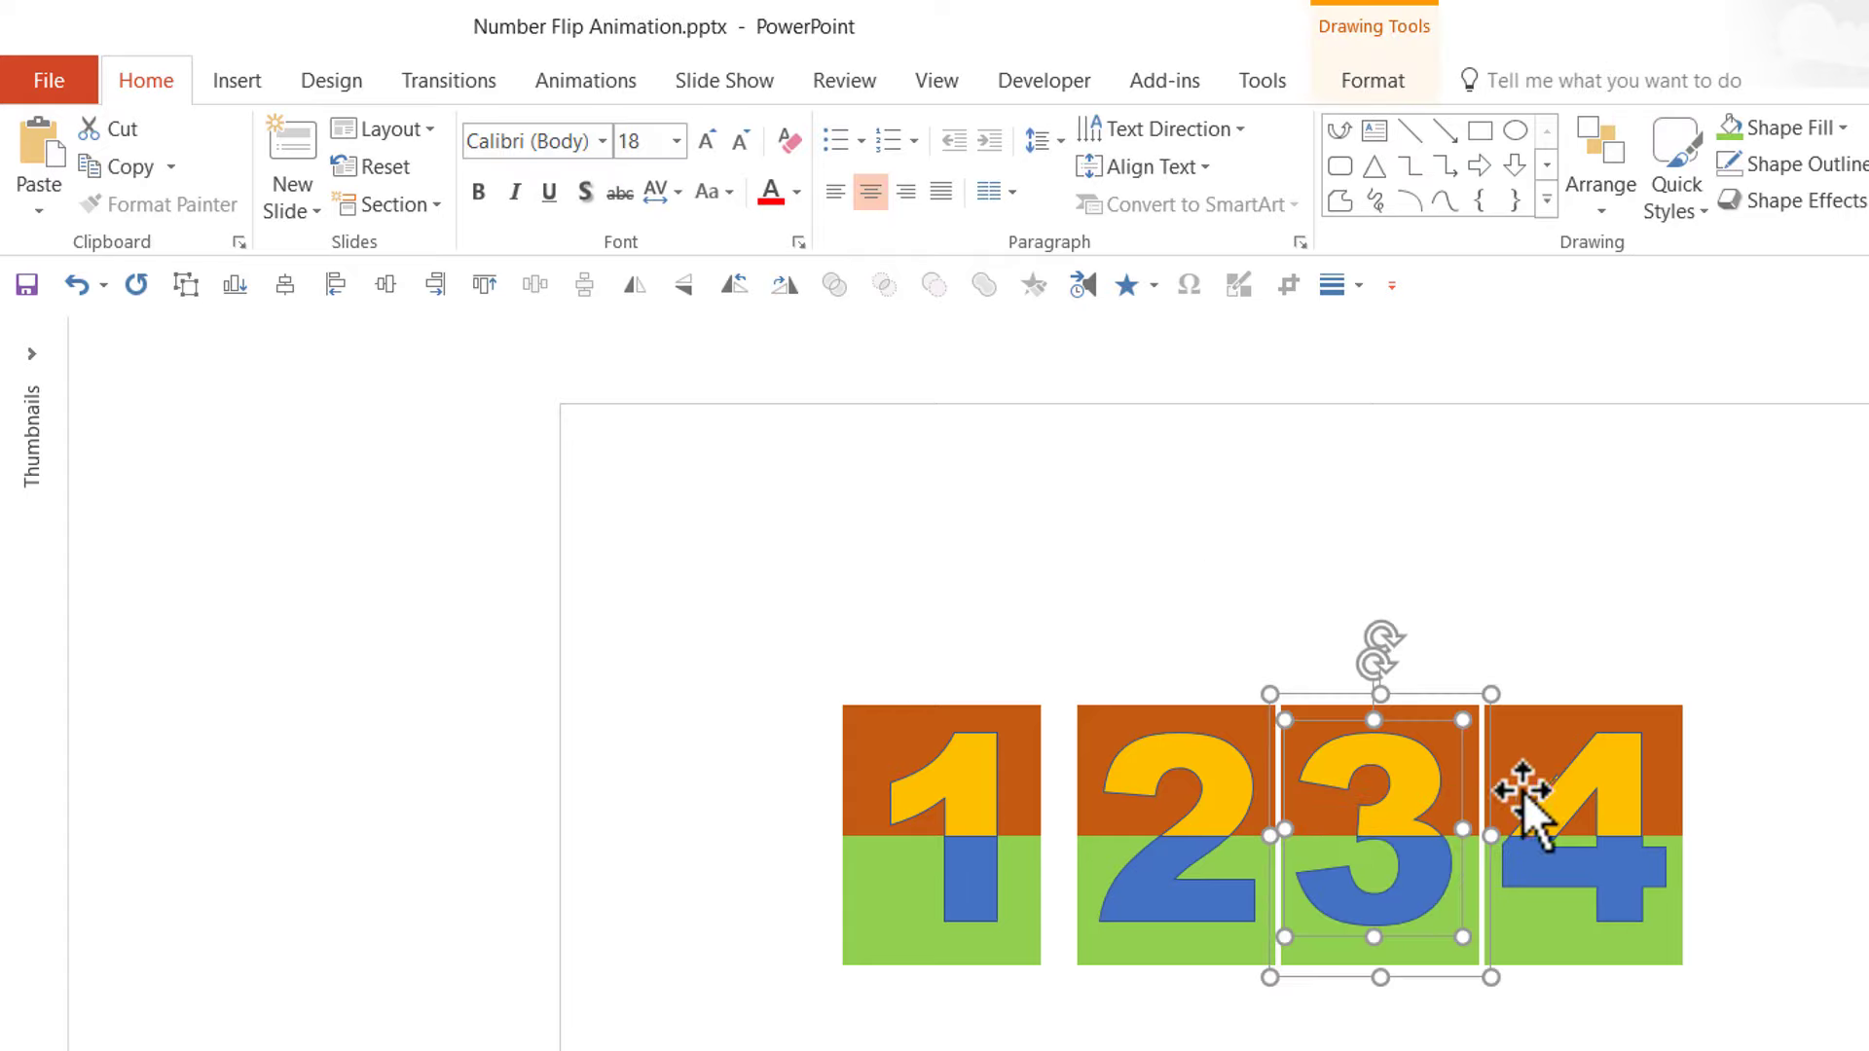
click(285, 284)
key(Escape)
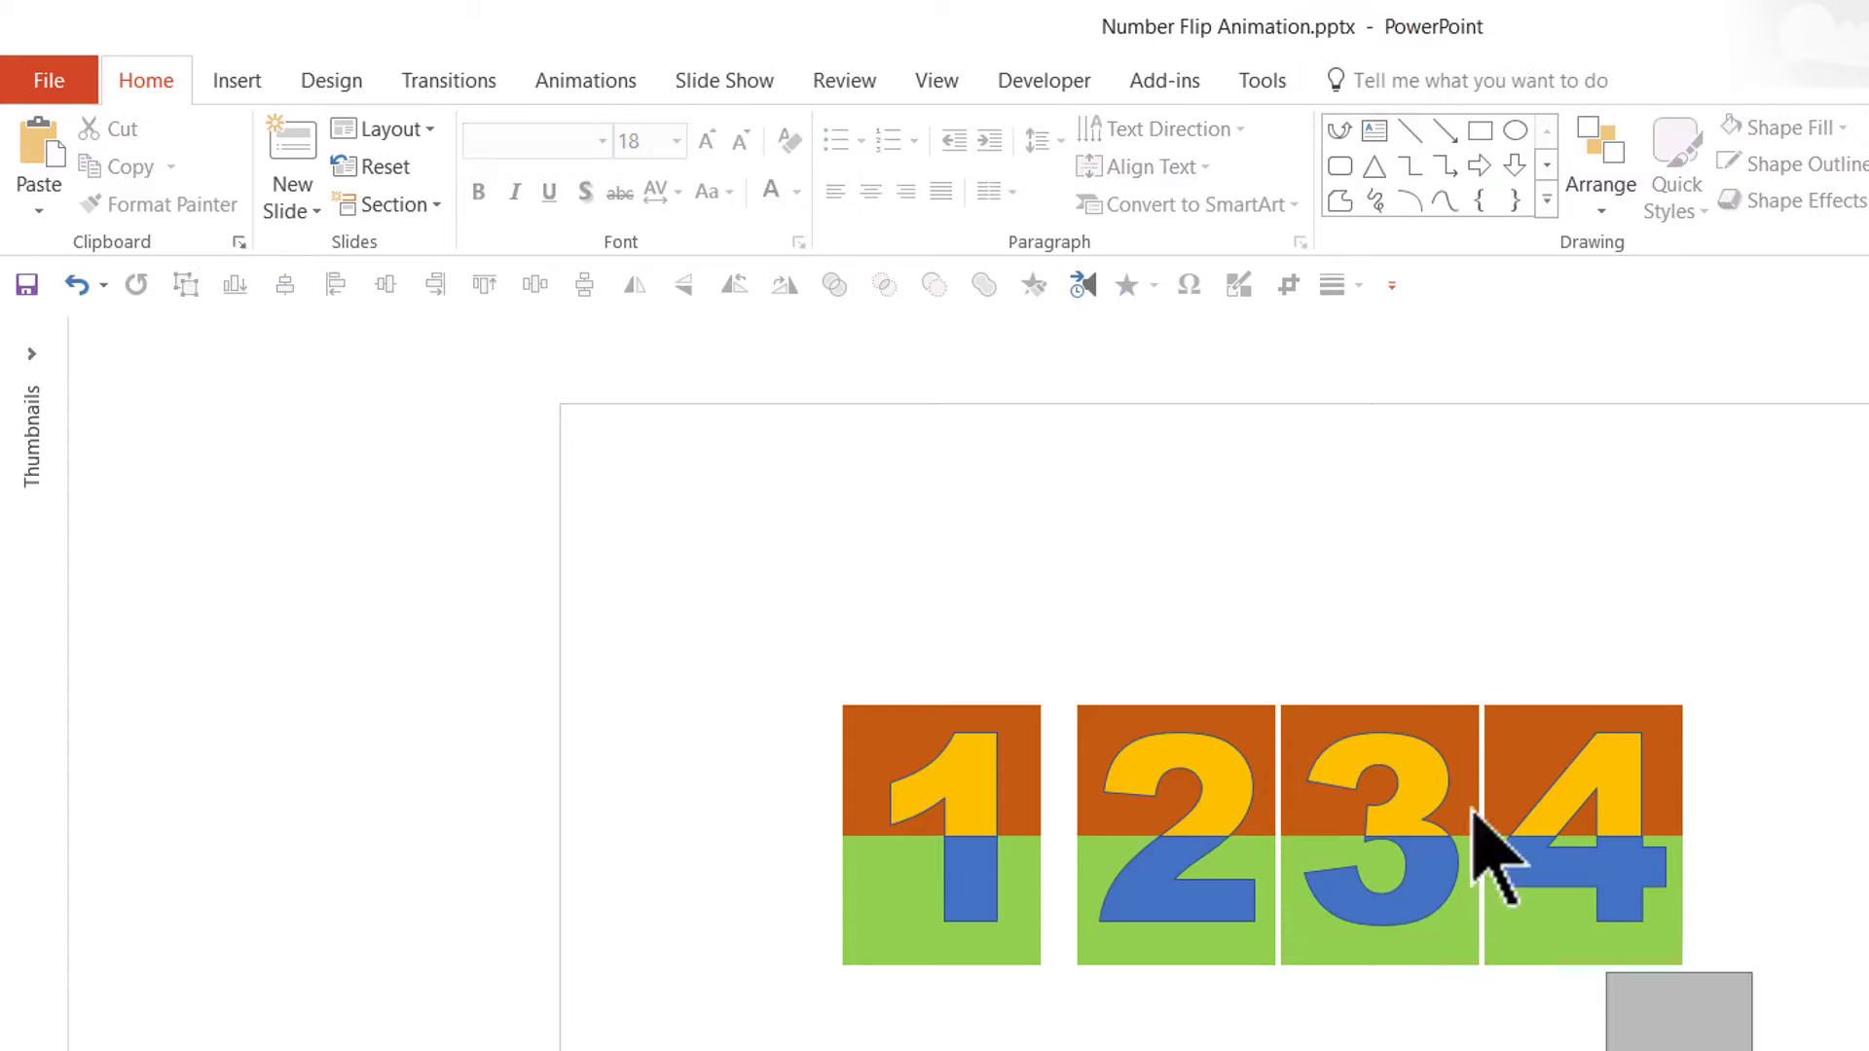
drag(1753, 1048, 1443, 569)
click(286, 285)
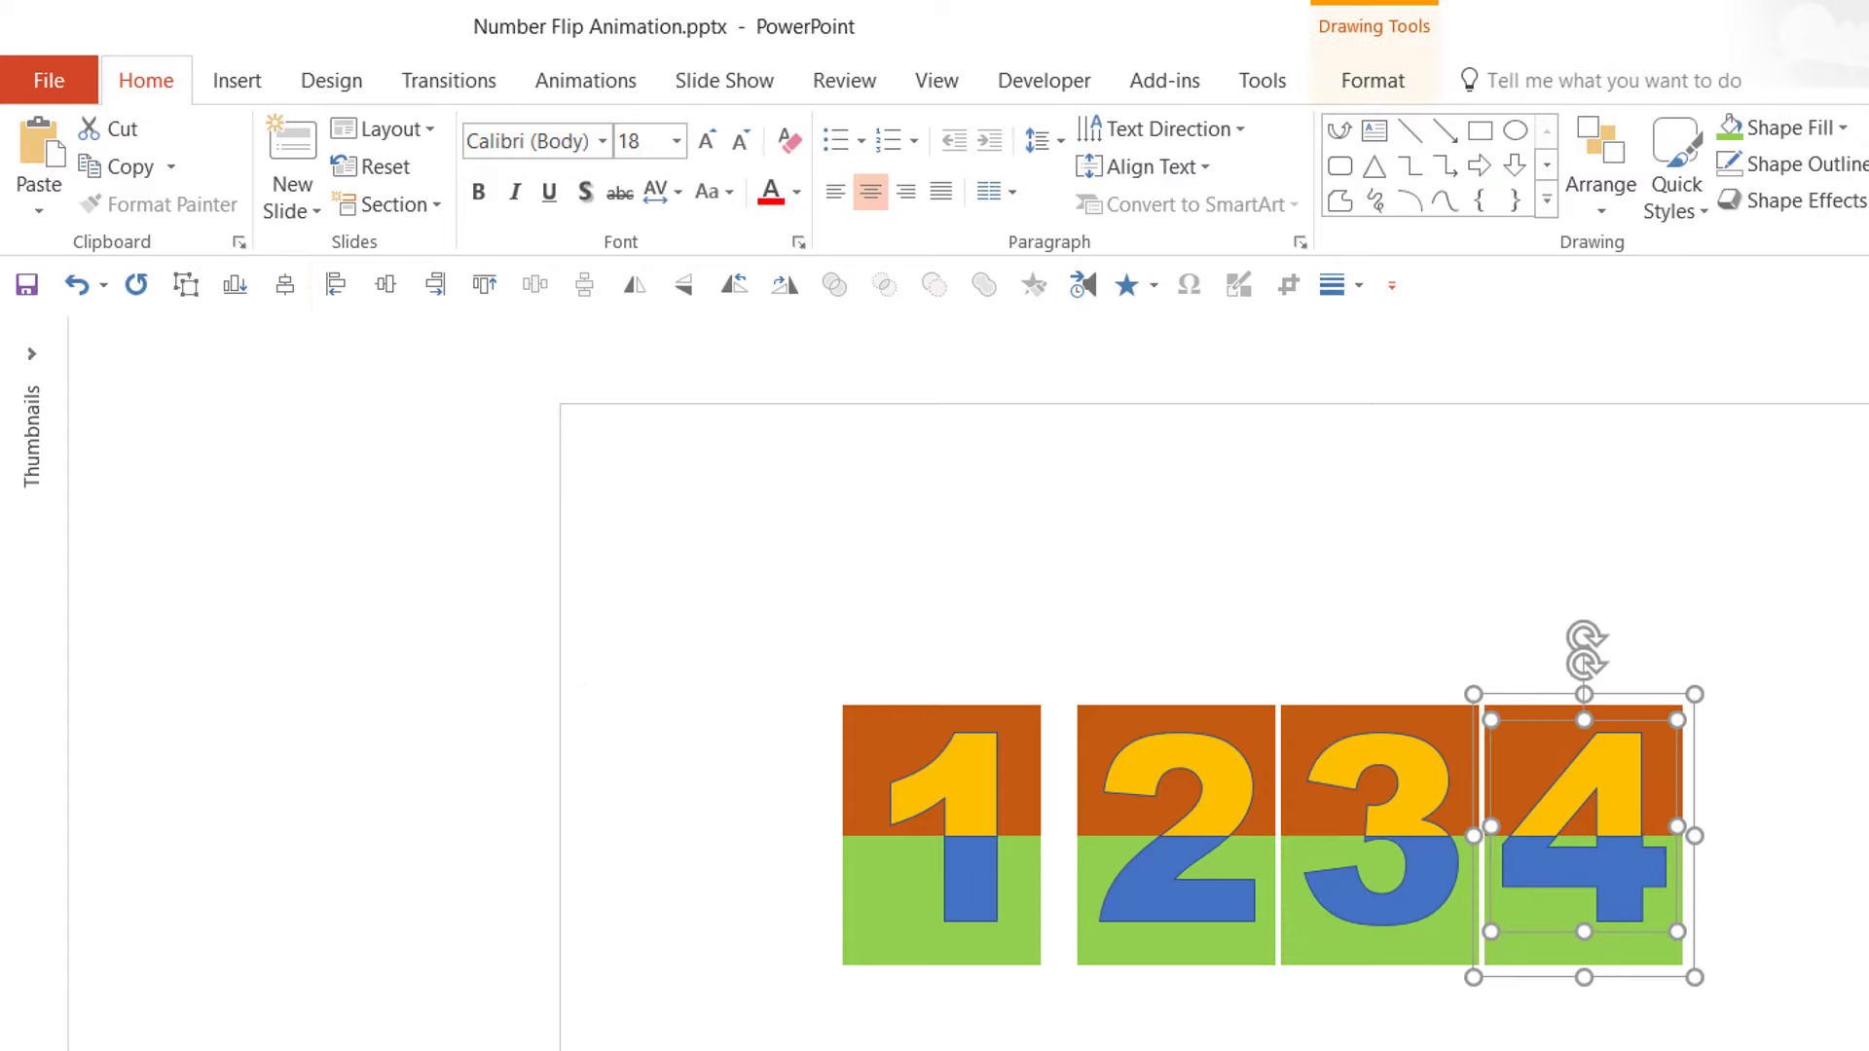
key(Escape)
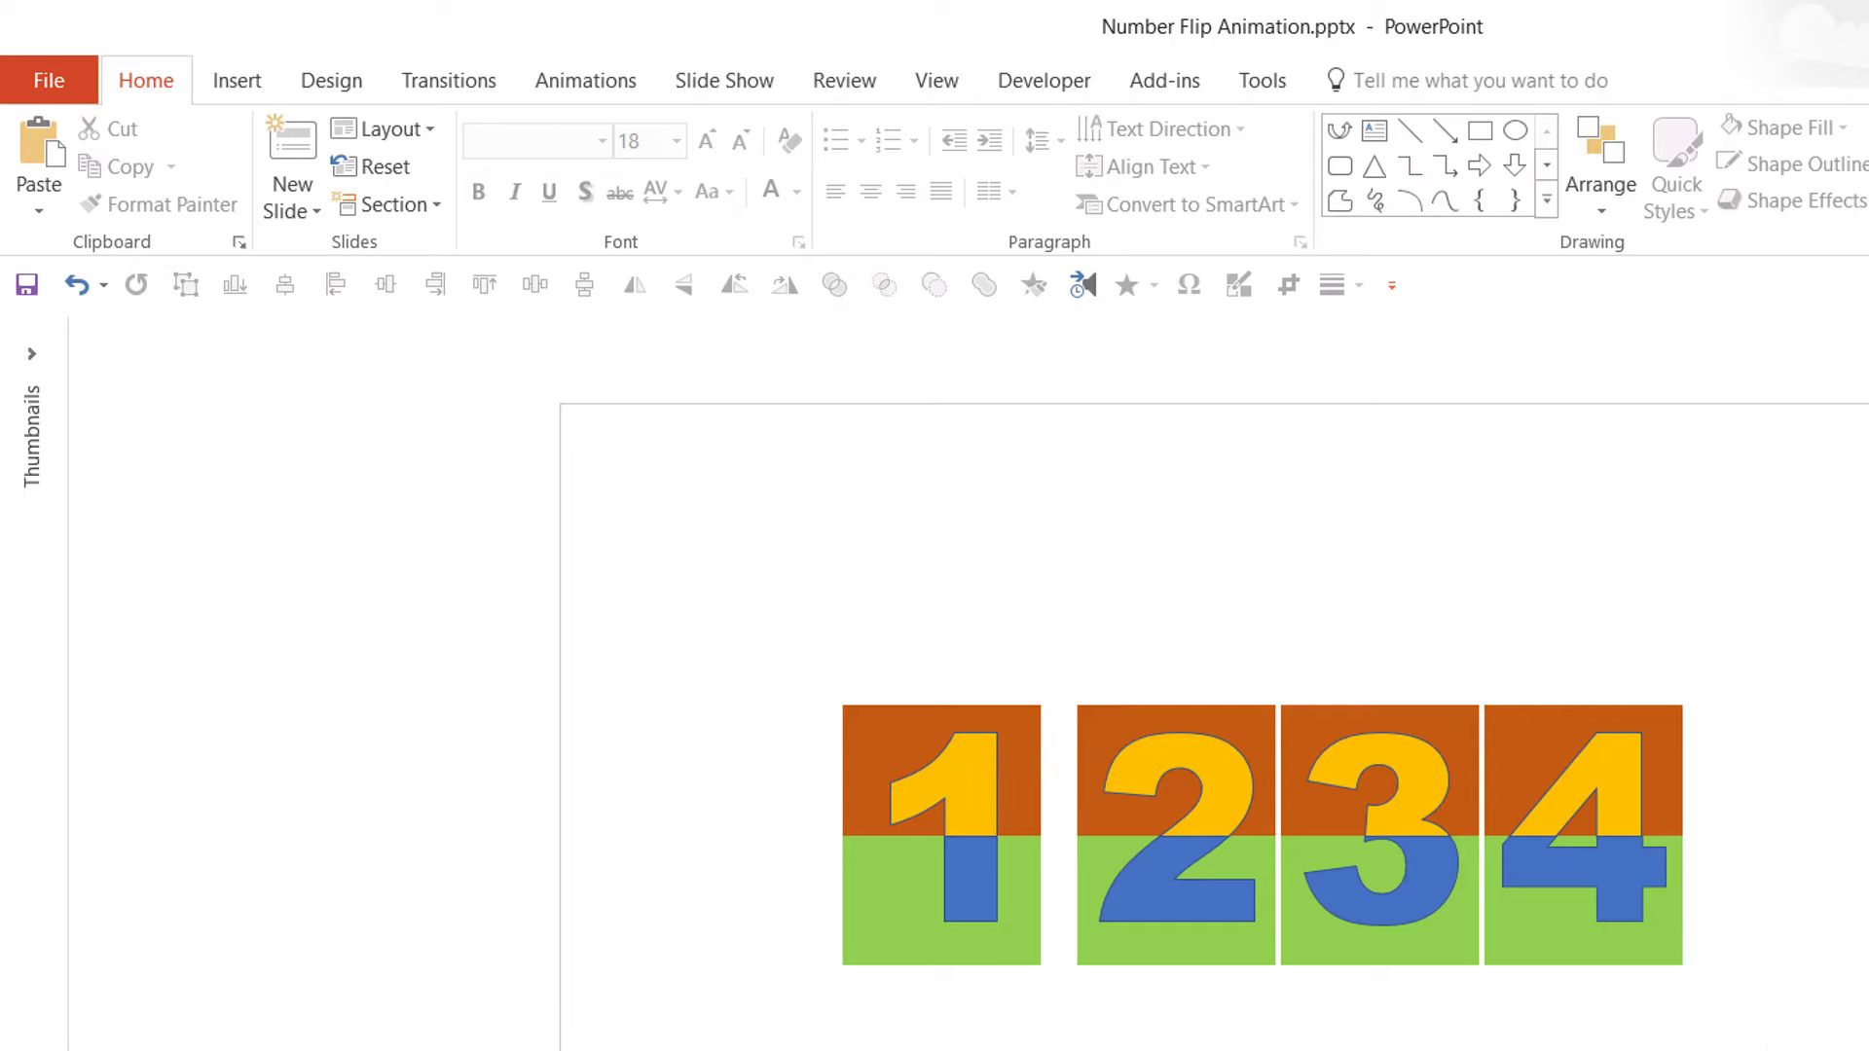
Ungroup all four numbers and their tiles.
drag(1860, 1042, 684, 488)
right_click(1236, 704)
mouse_move(1357, 901)
click(1577, 984)
click(1710, 1023)
Check the separate orange, green and digit pieces of the 1 and 2 tiles.
click(897, 737)
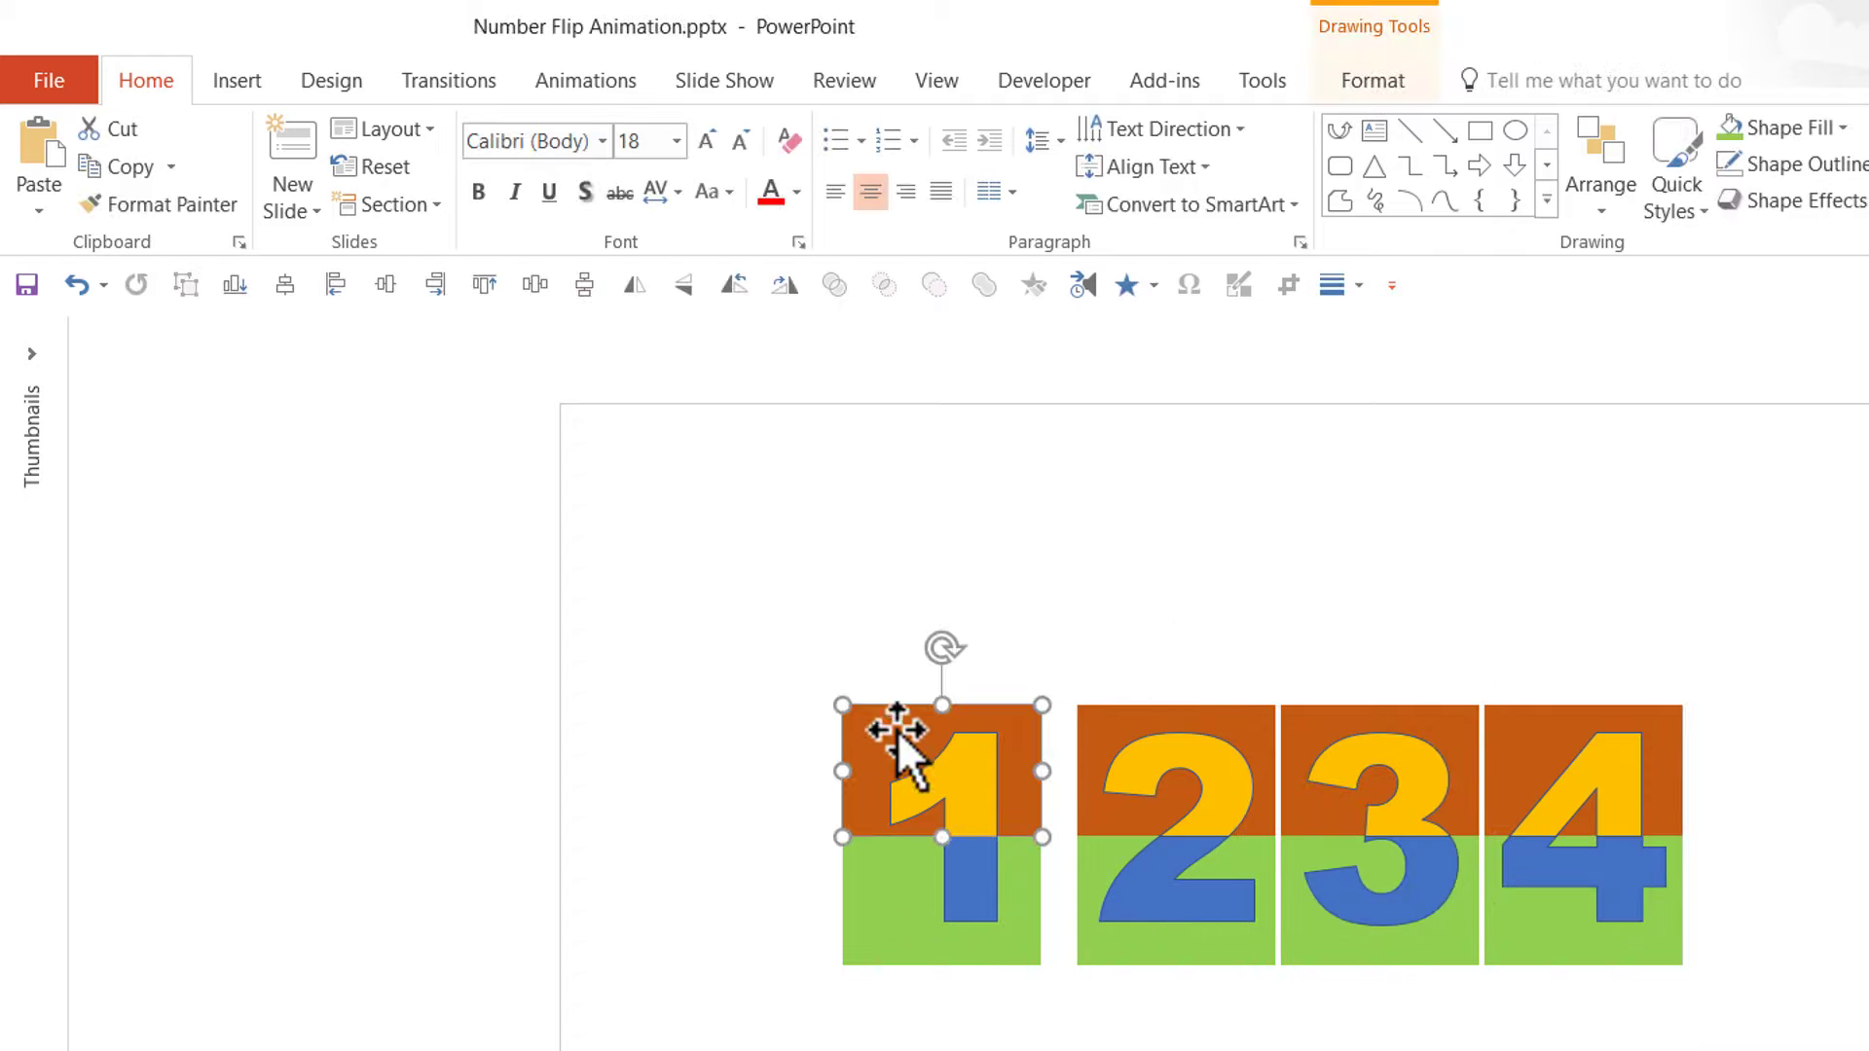
shift+click(968, 781)
drag(969, 784, 955, 800)
click(864, 885)
shift+click(970, 886)
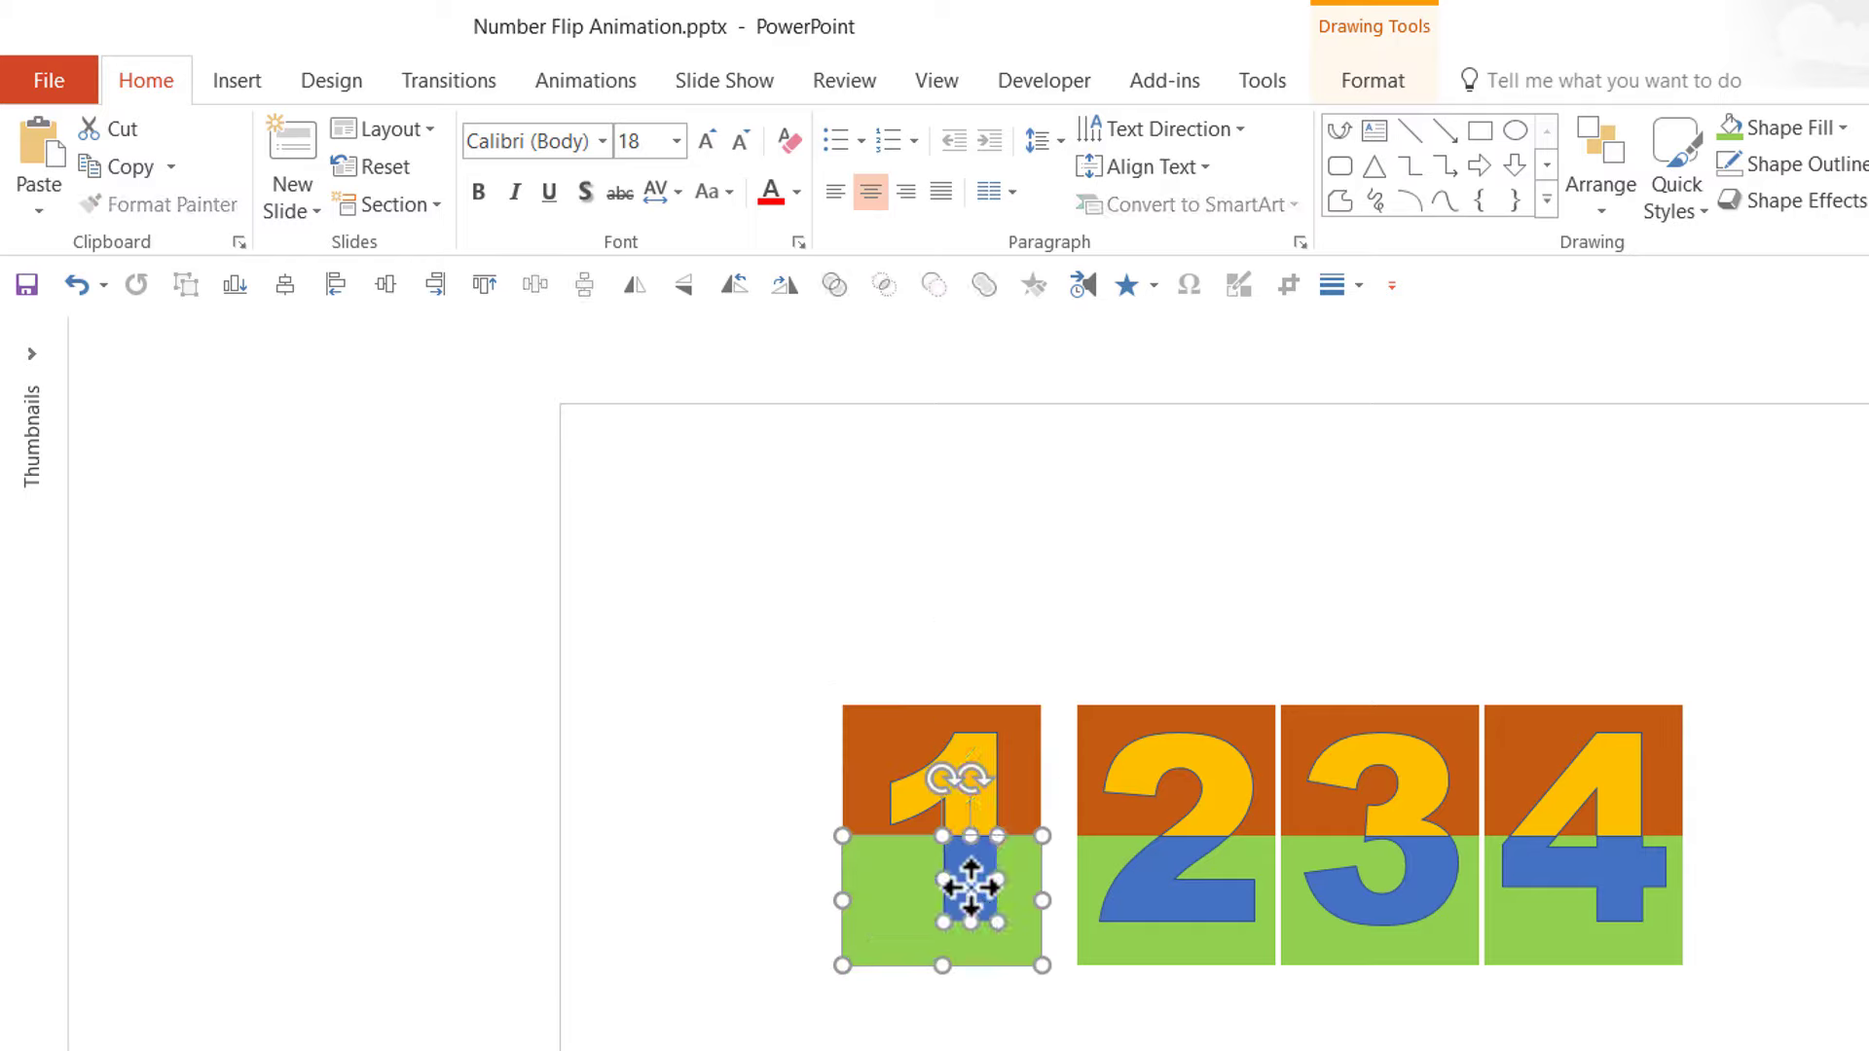
click(1183, 761)
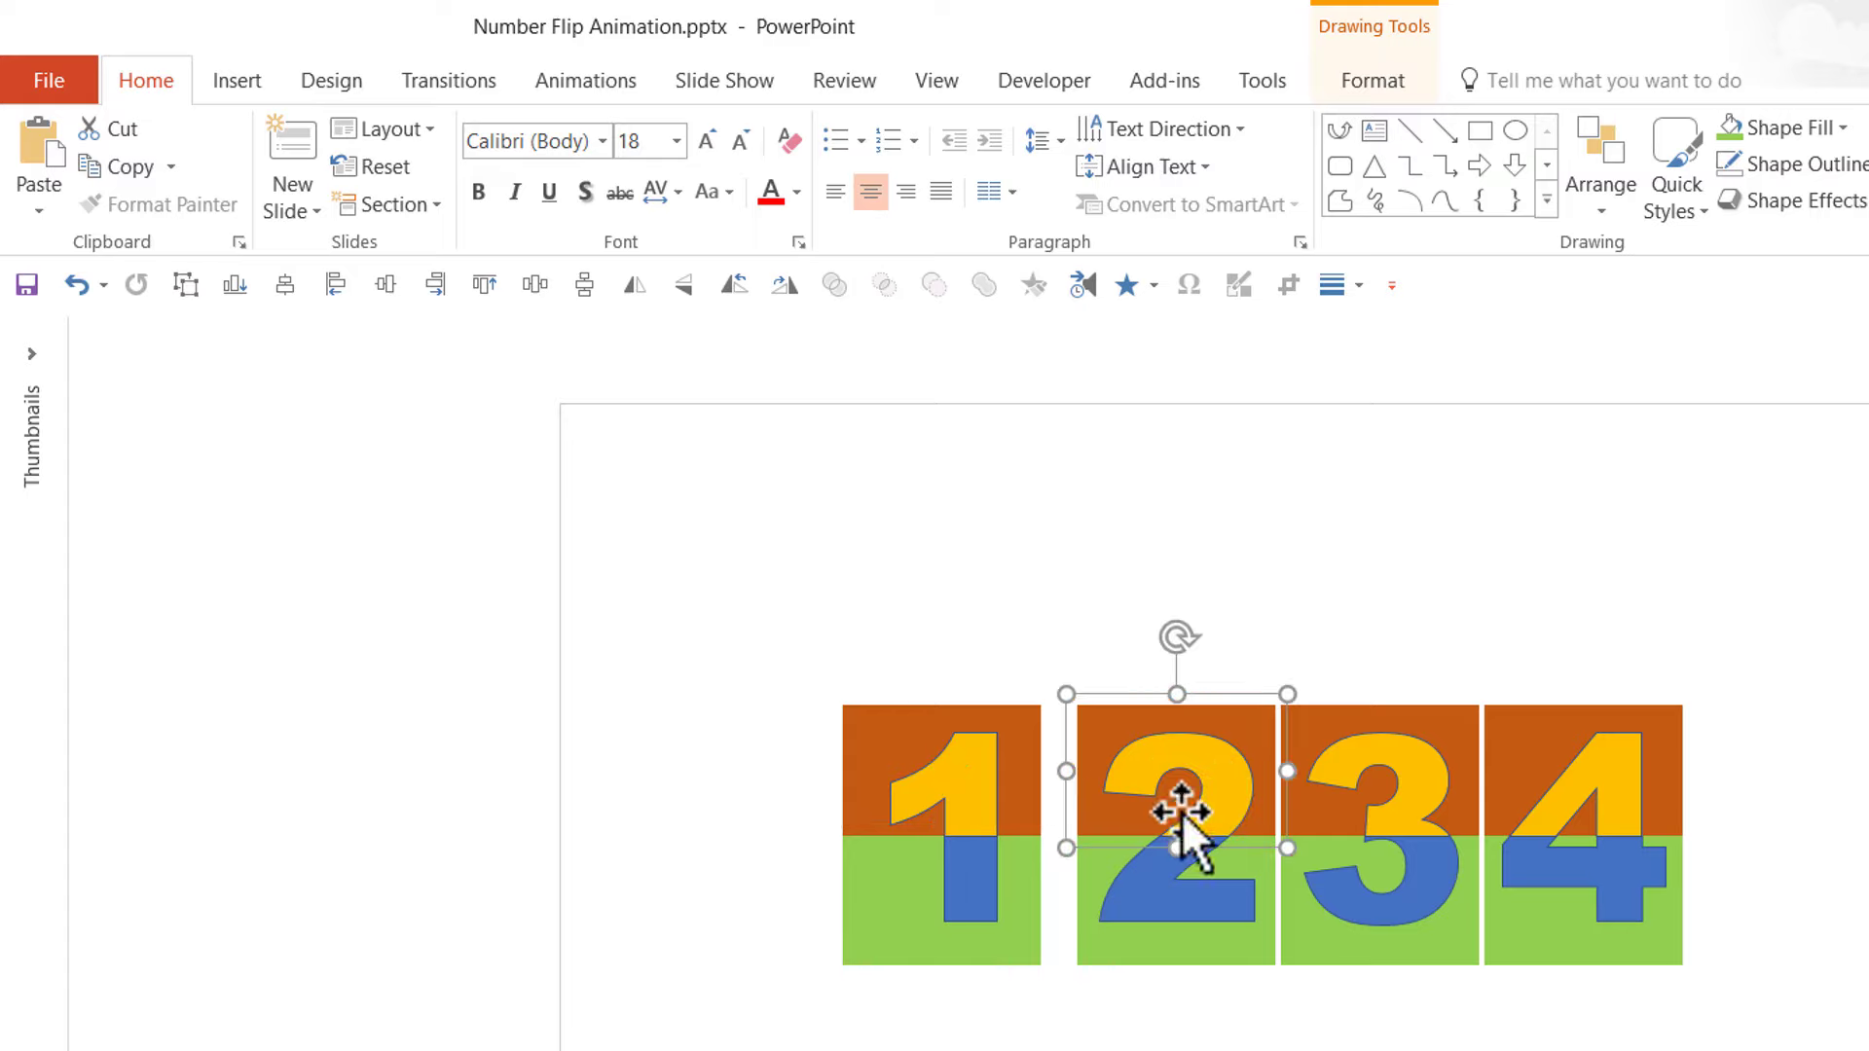
click(1118, 888)
shift+click(1162, 879)
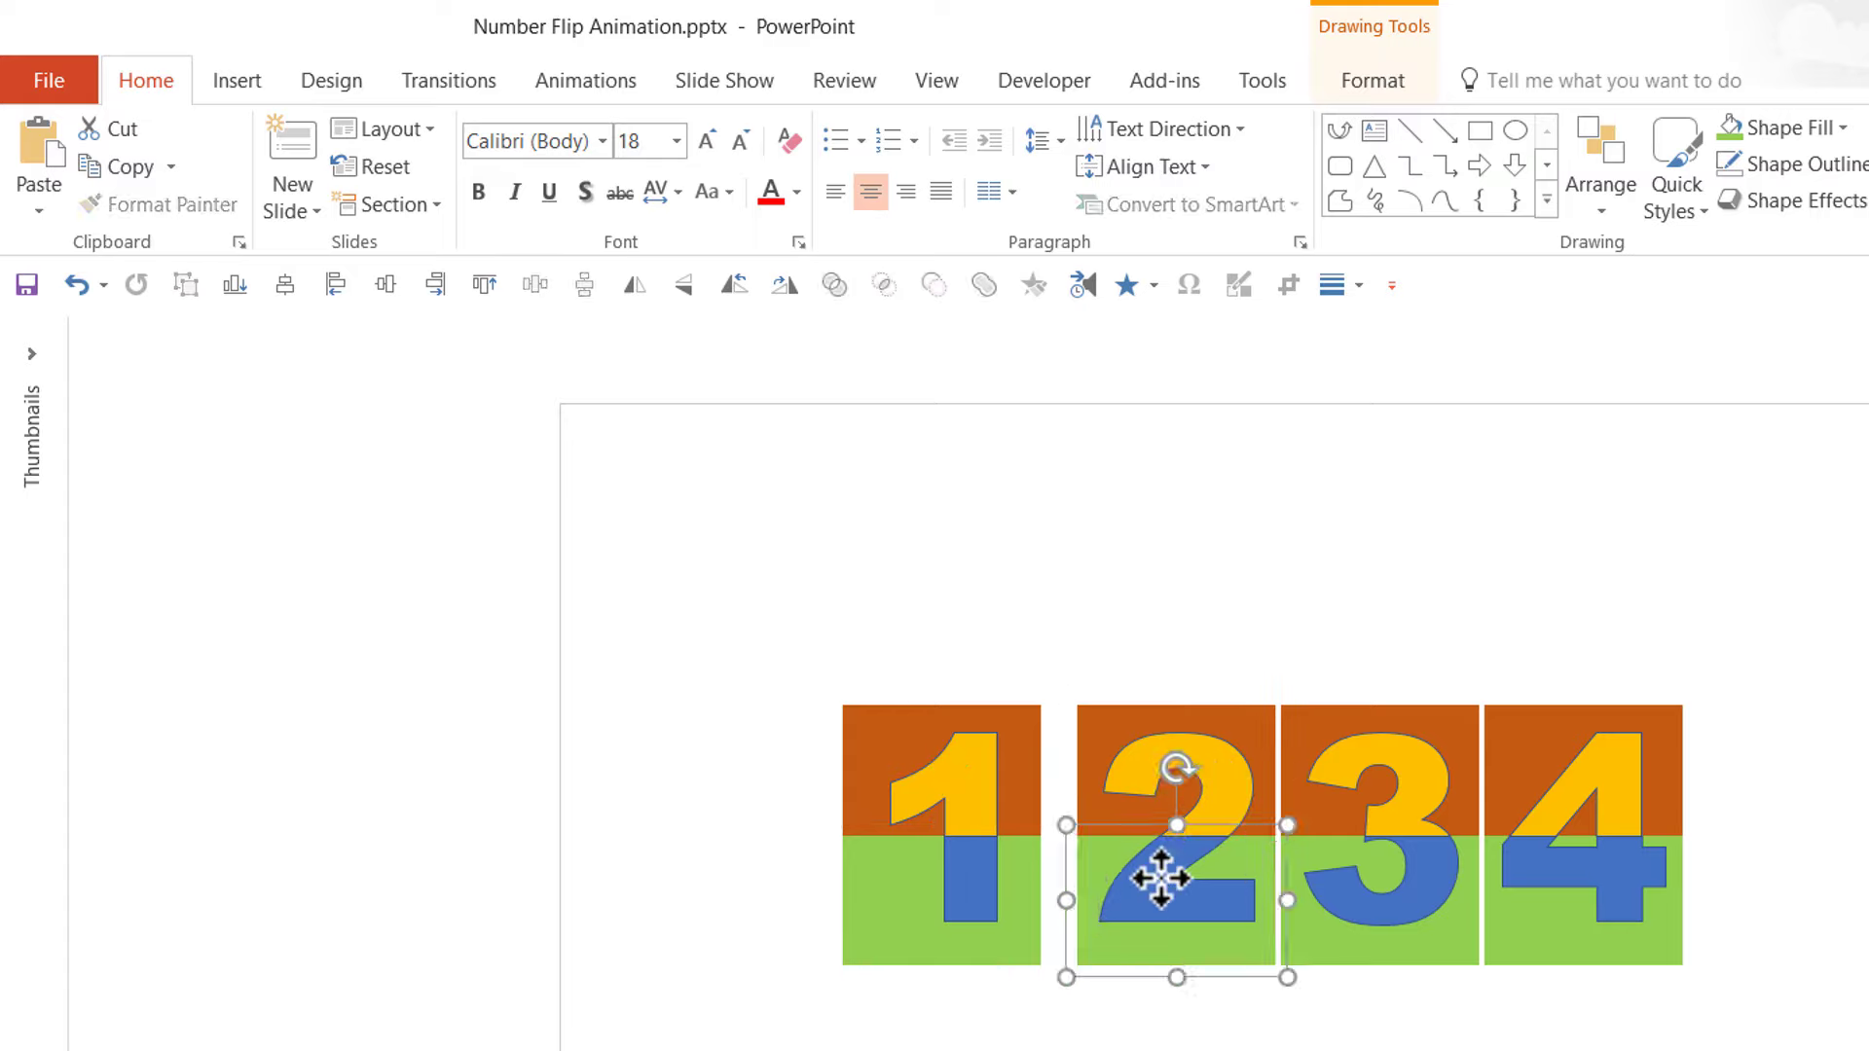
Check the separate top and bottom pieces of the 3 and 4 tiles.
click(1411, 772)
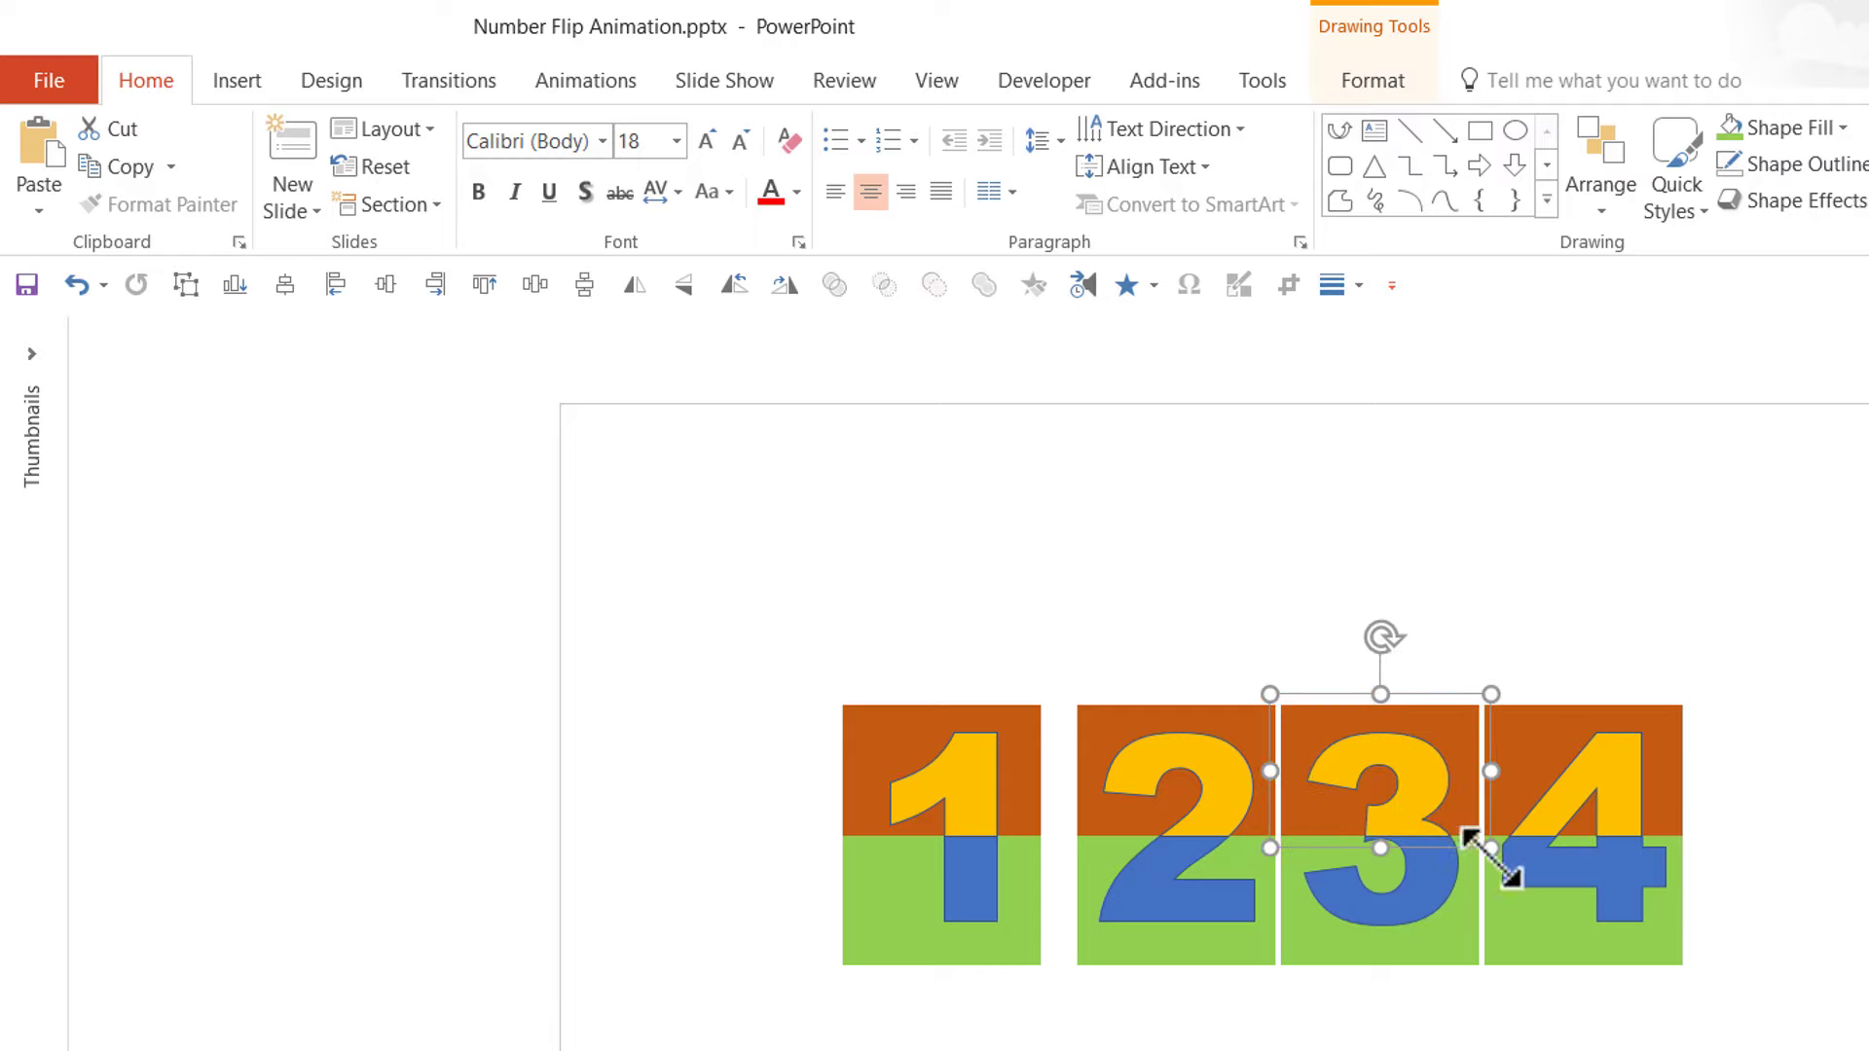
click(1451, 952)
shift+click(1416, 858)
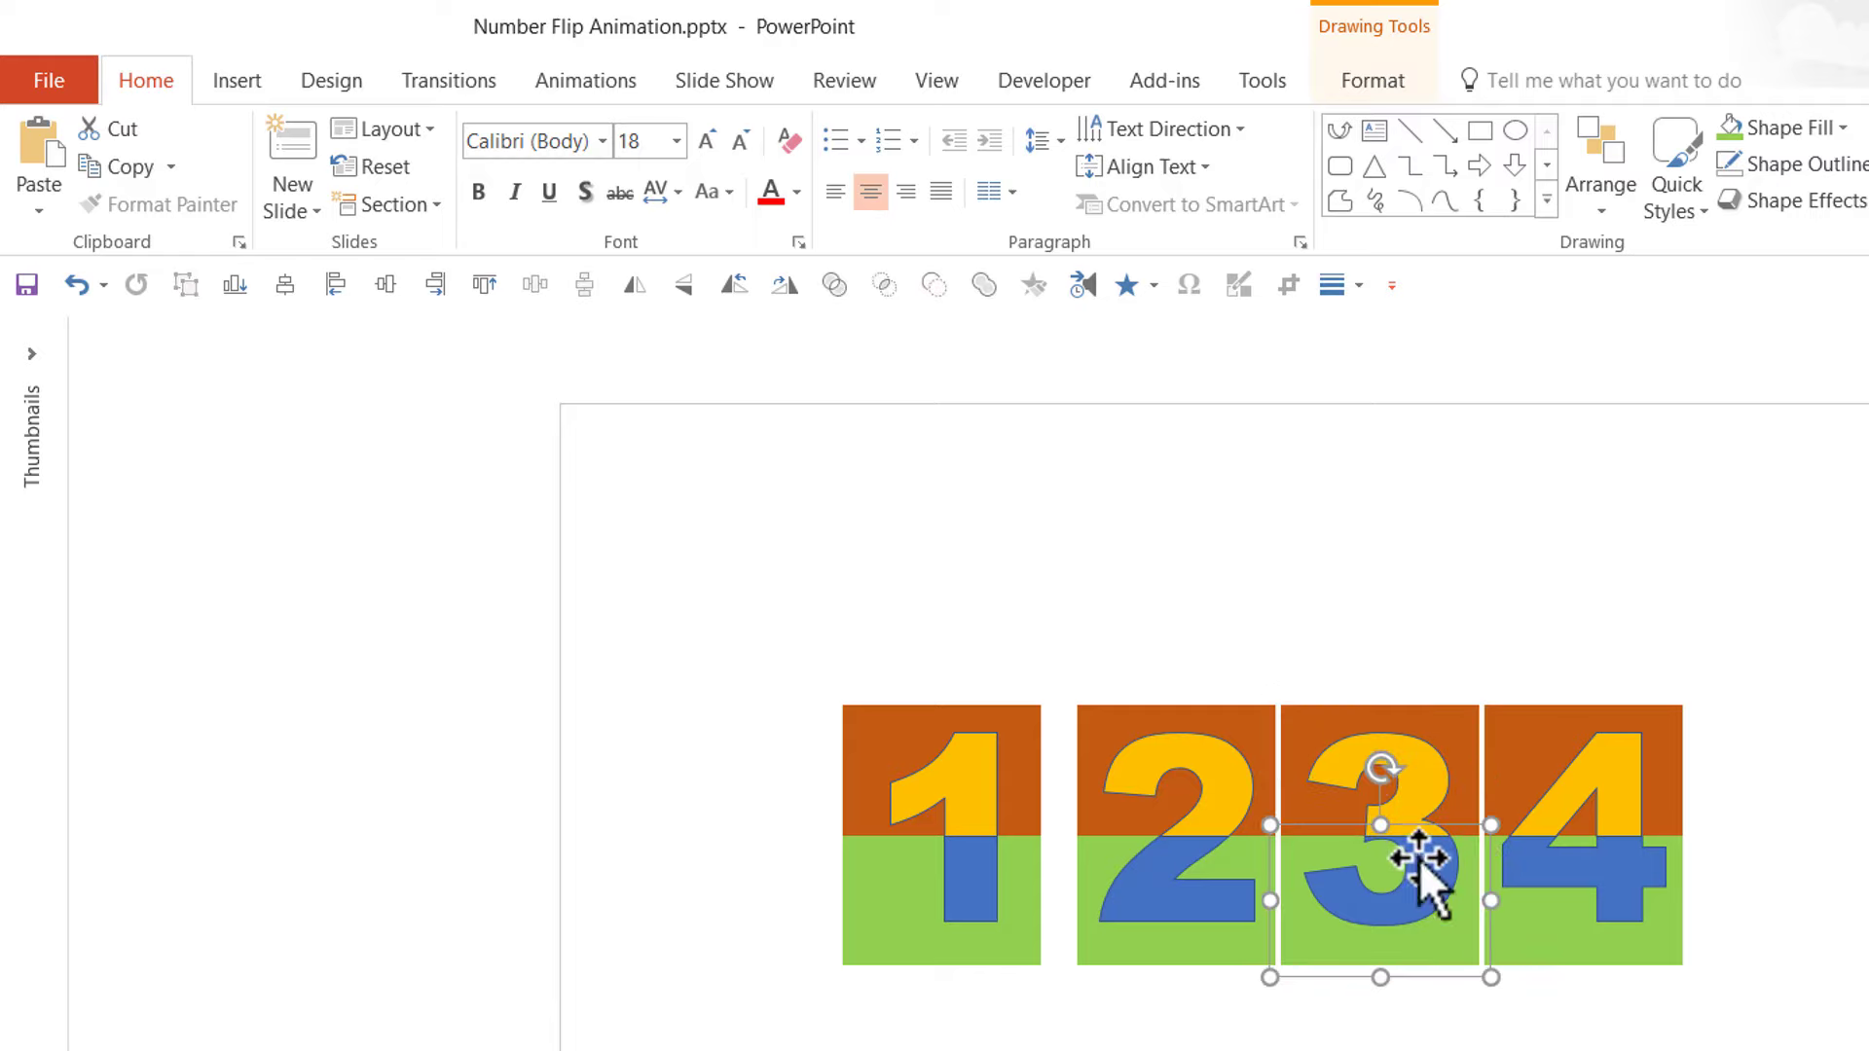
click(1643, 759)
click(1648, 943)
click(1840, 983)
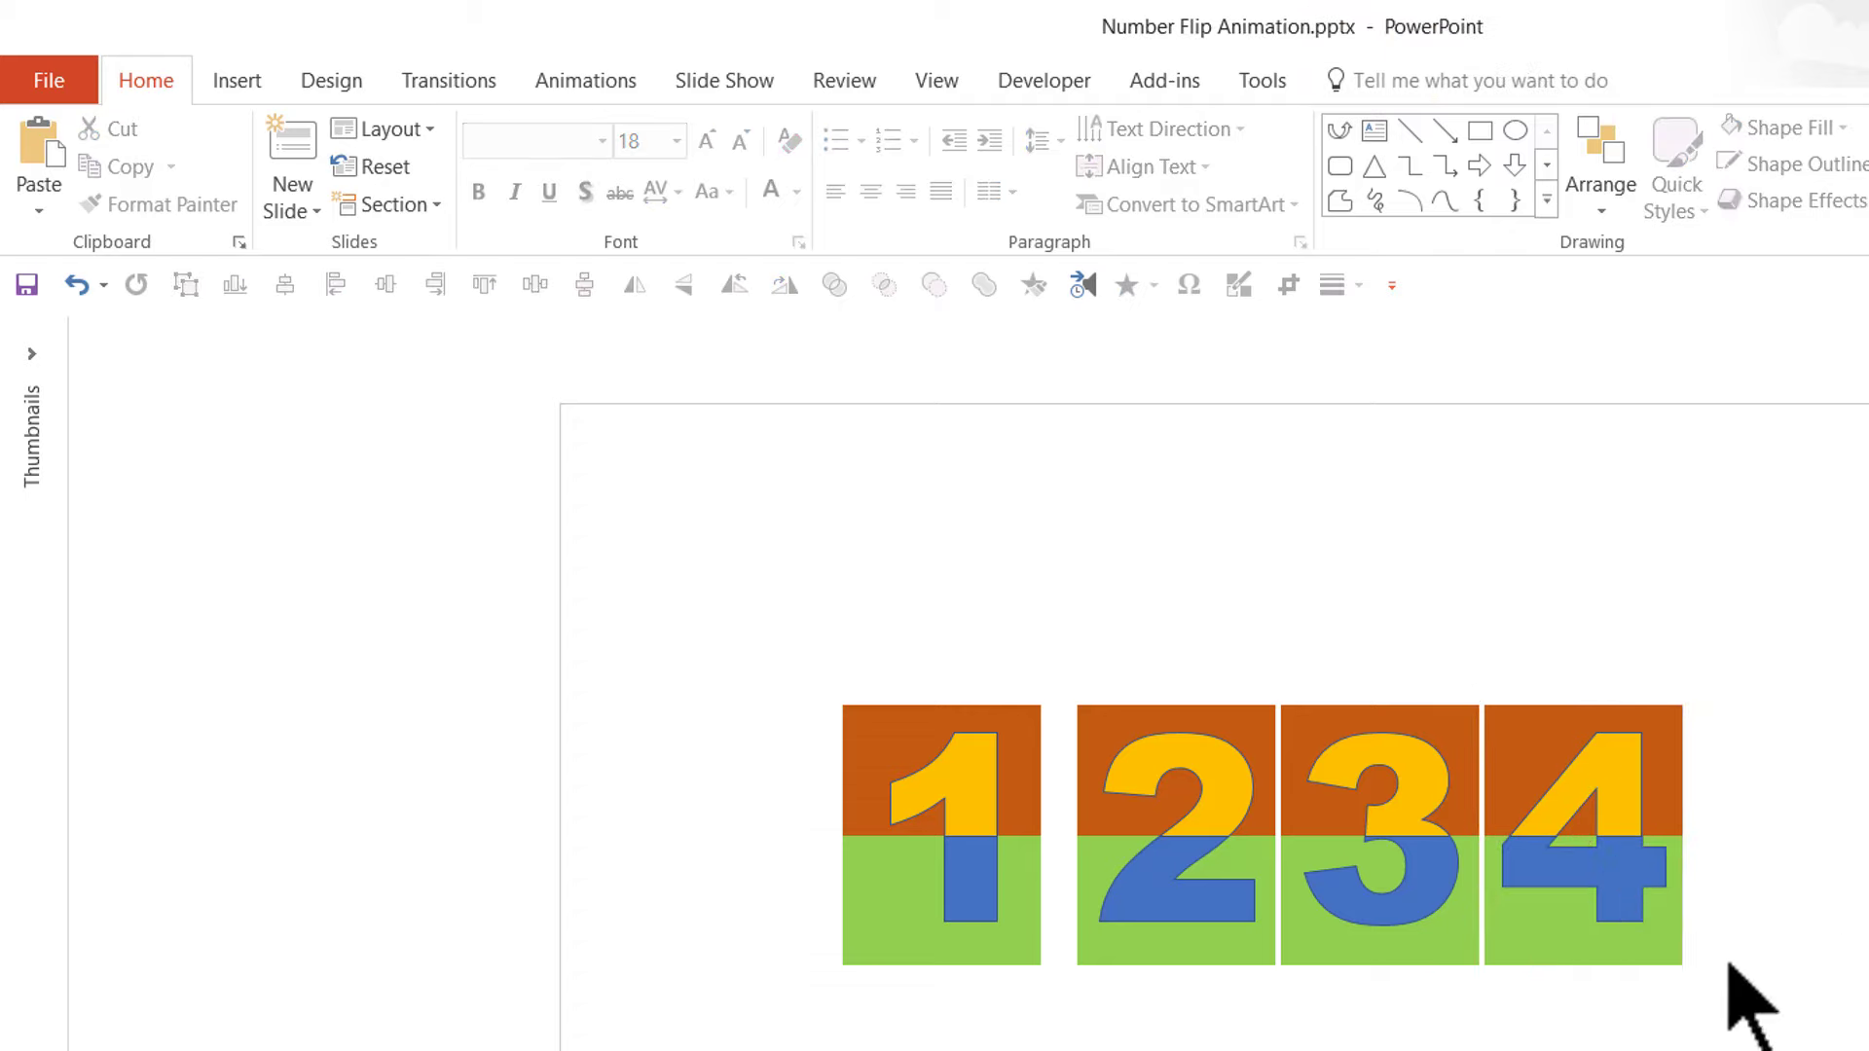